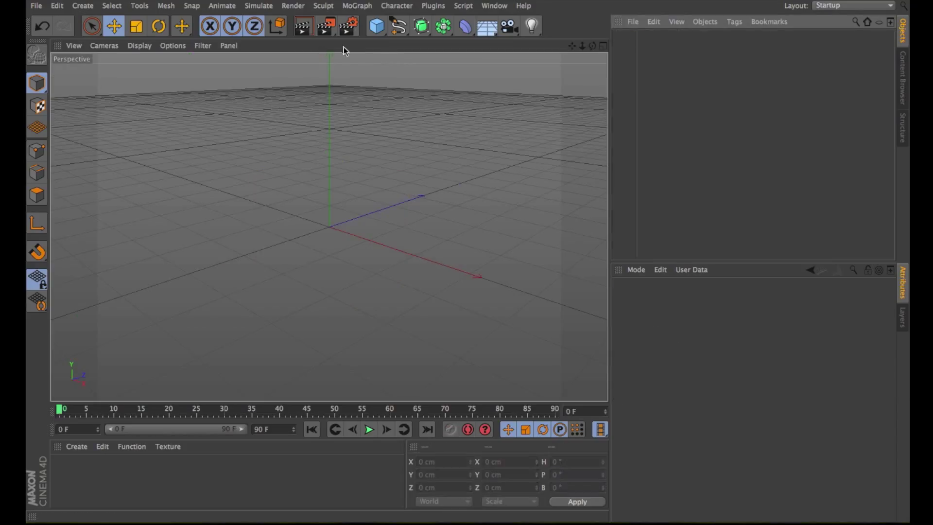
- Add a default 200 cm cube, then browse the Mesh conversion and viewport context menus without applying anything
left_click(377, 26)
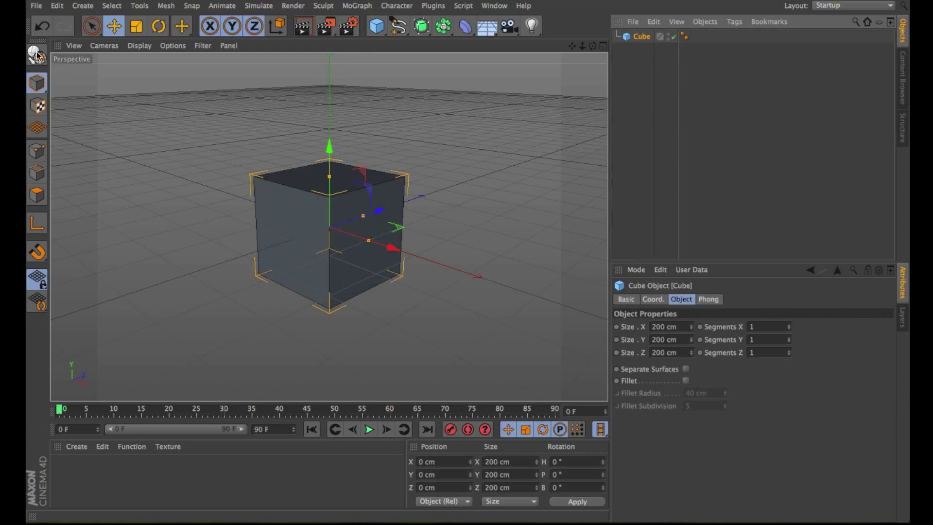
left_click(166, 6)
mouse_move(174, 25)
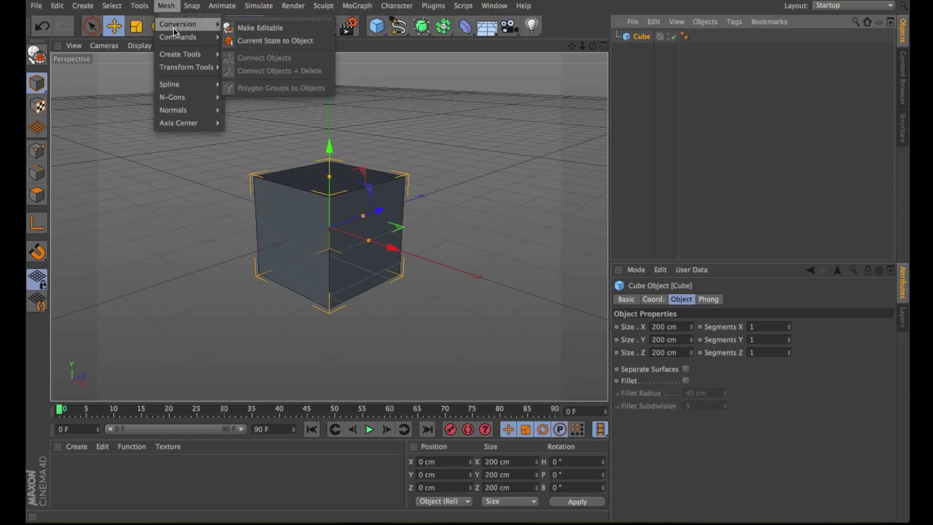
left_click(419, 130)
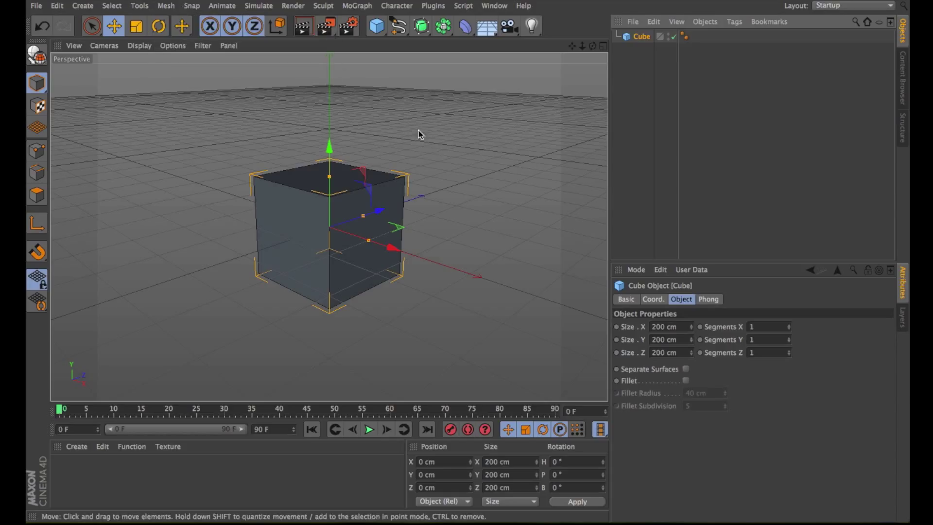
right_click(434, 146)
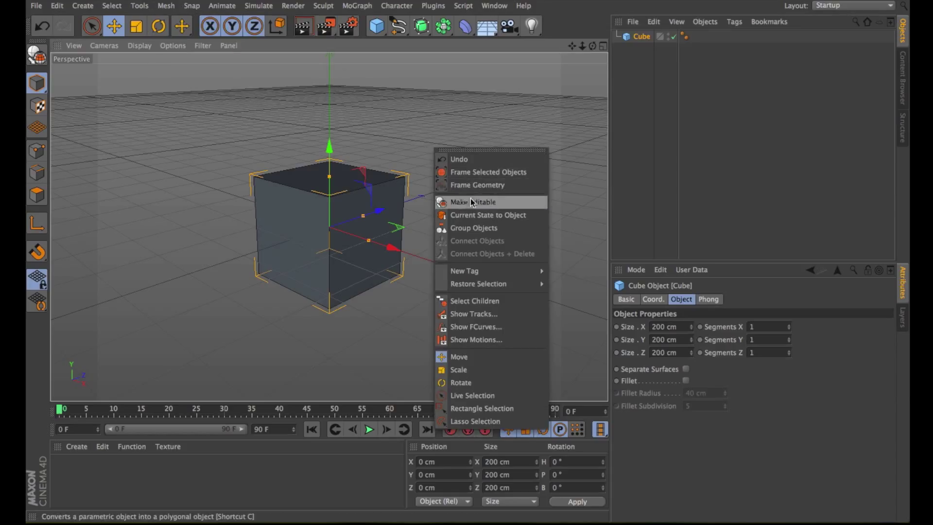
left_click(421, 130)
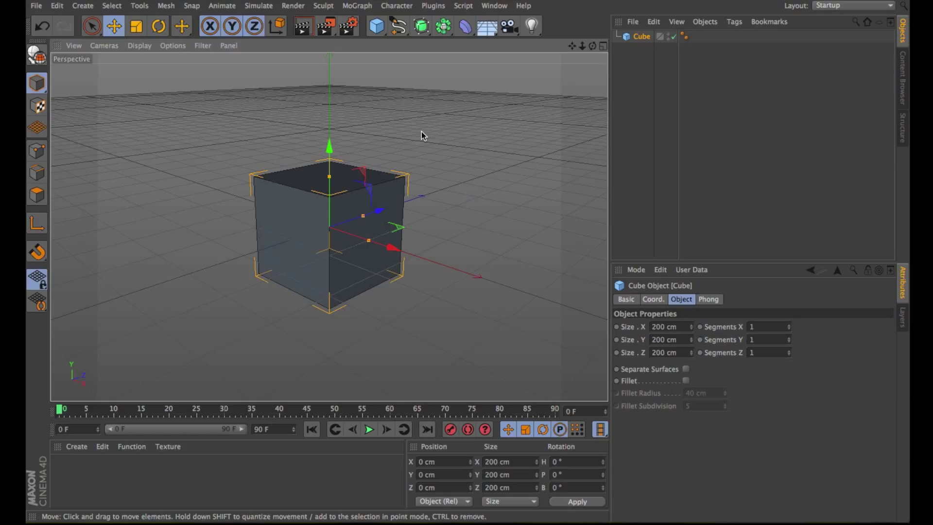
- Make the cube editable and run Optimize on it
key("c")
left_click(166, 6)
mouse_move(173, 23)
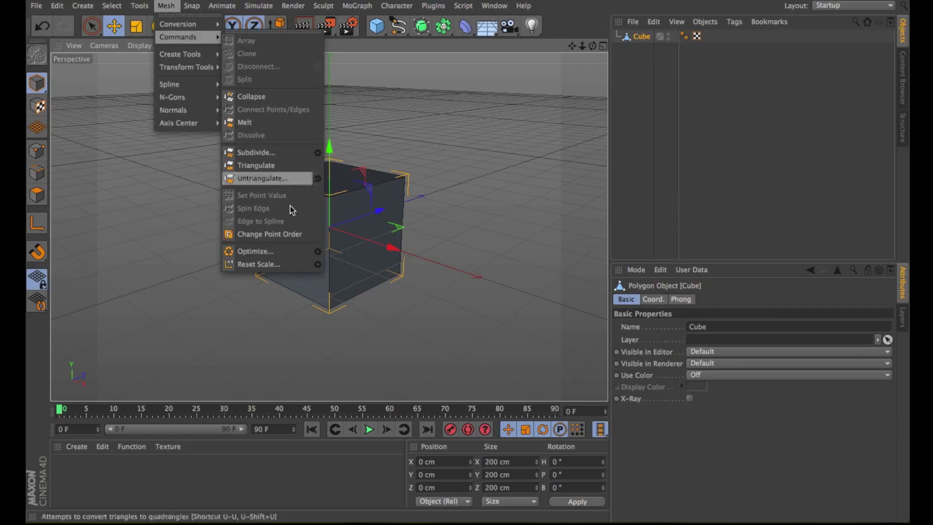
left_click(259, 250)
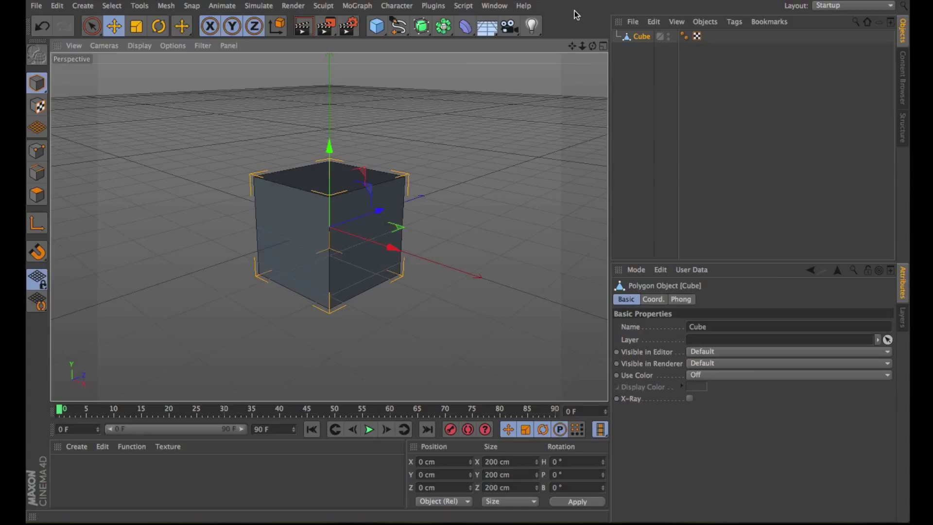
- Re-run Optimize from its settings dialog with a 0.01 cm tolerance
left_click(166, 6)
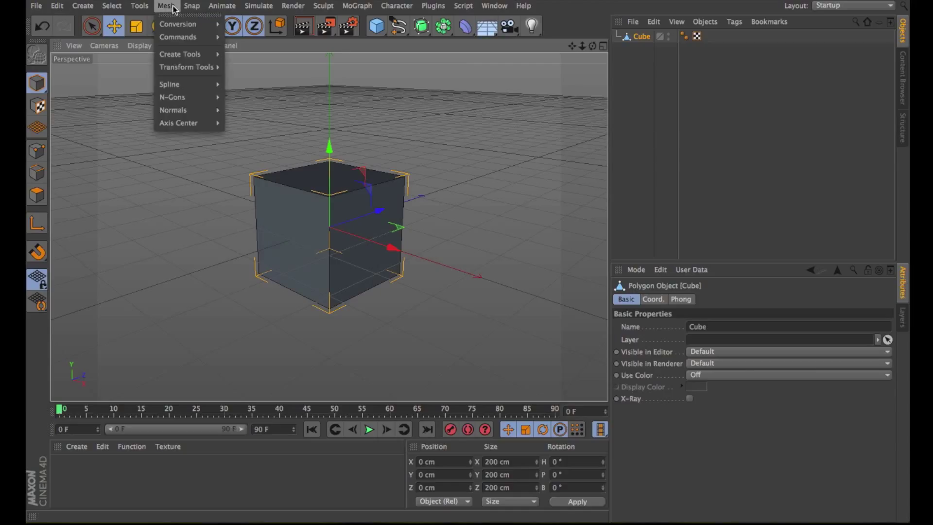
mouse_move(214, 39)
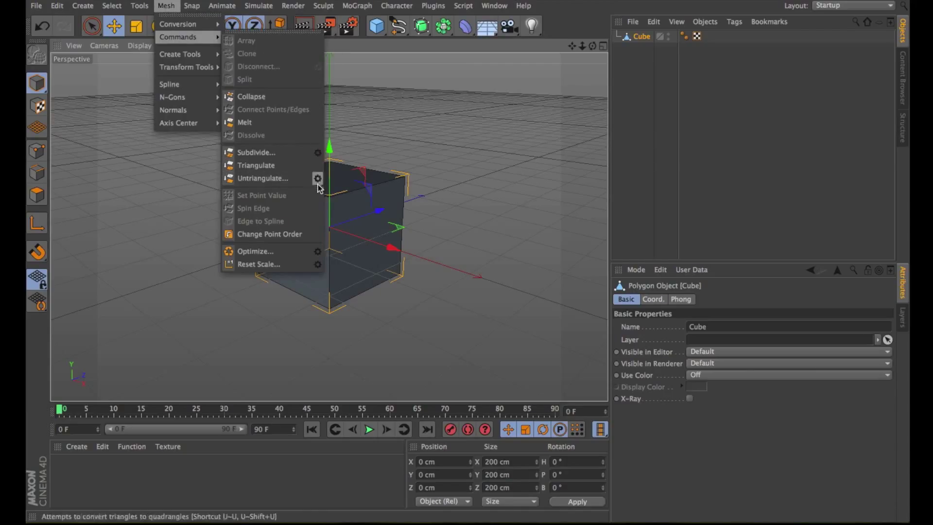
left_click(318, 254)
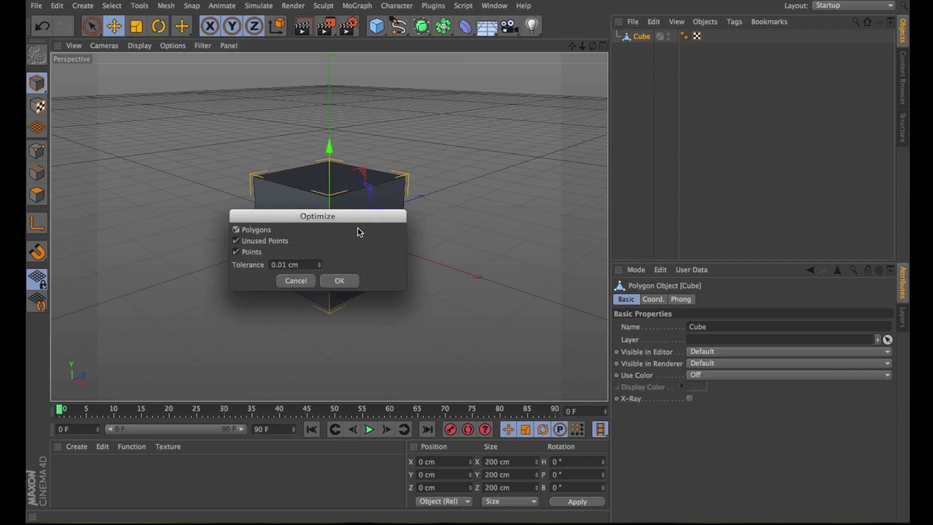
left_click(342, 284)
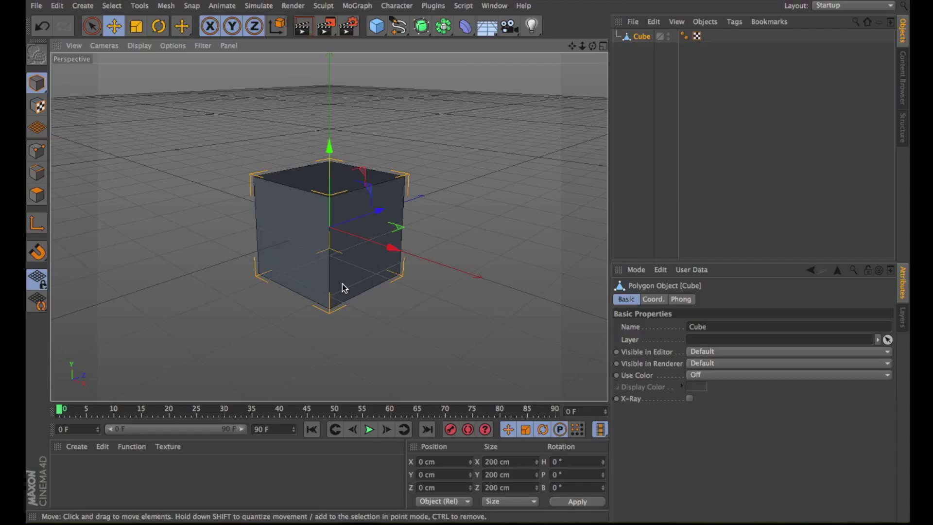
- Undo back to the parametric cube and set its X, Y and Z segments to 20
key("ctrl+z")
left_click(768, 326)
type("20")
key("Tab")
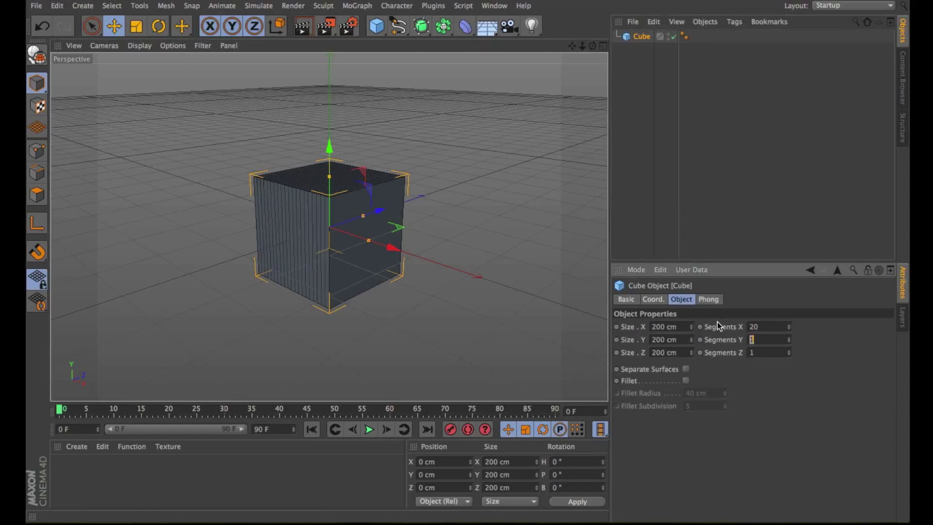
type("20")
key("Tab")
type("20")
key("Return")
scroll(340, 219, "up", 2)
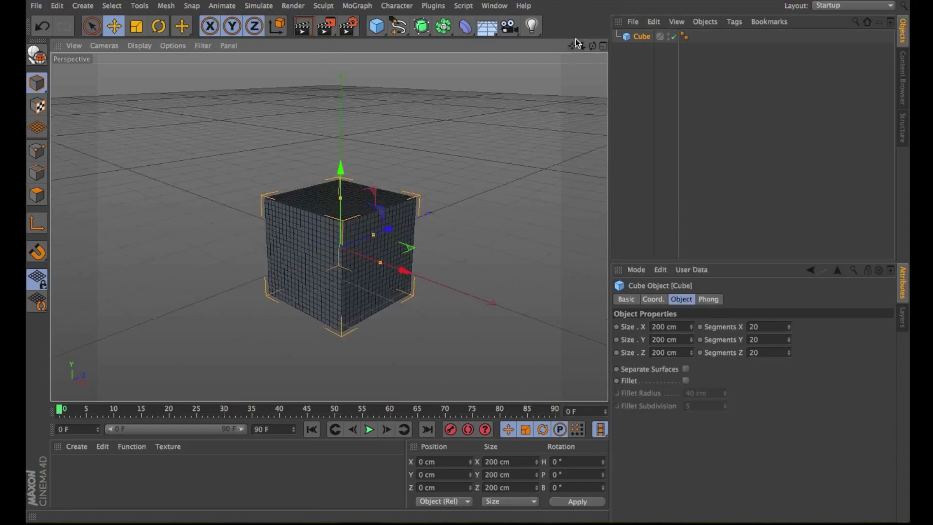
- Add a Bend deformer under the Cube, fit it to the parent, and increase its strength
left_click(465, 25)
left_click(475, 39)
left_click_drag(643, 37, 645, 53)
left_click(642, 391)
key("F5")
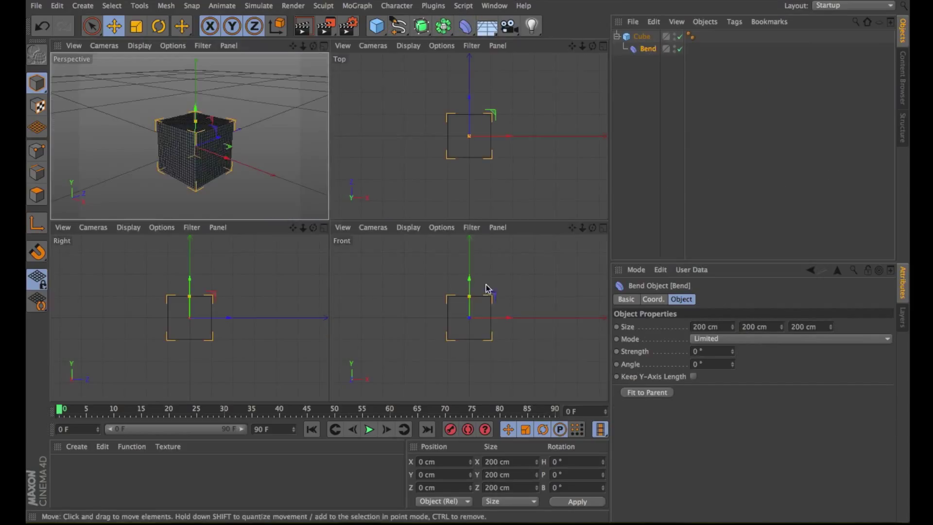
left_click_drag(486, 288, 496, 296)
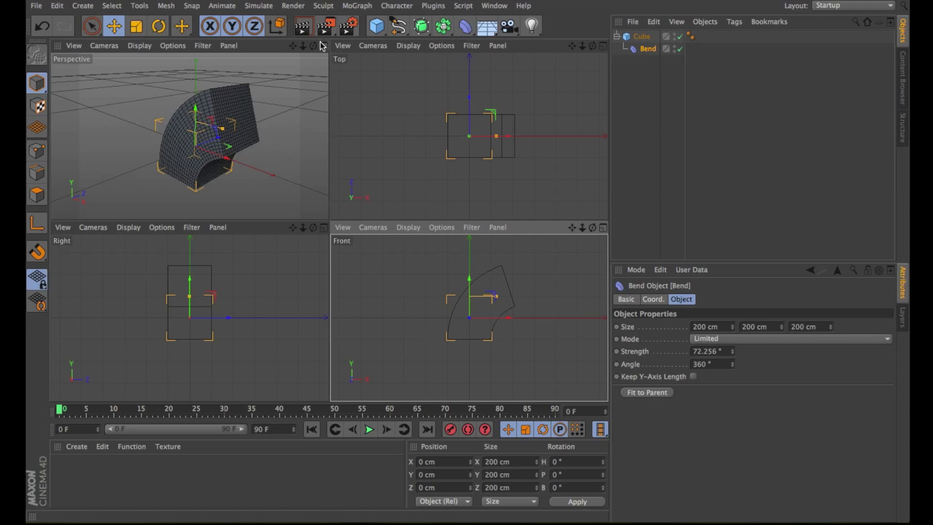
key("F1")
left_click_drag(593, 46, 592, 47)
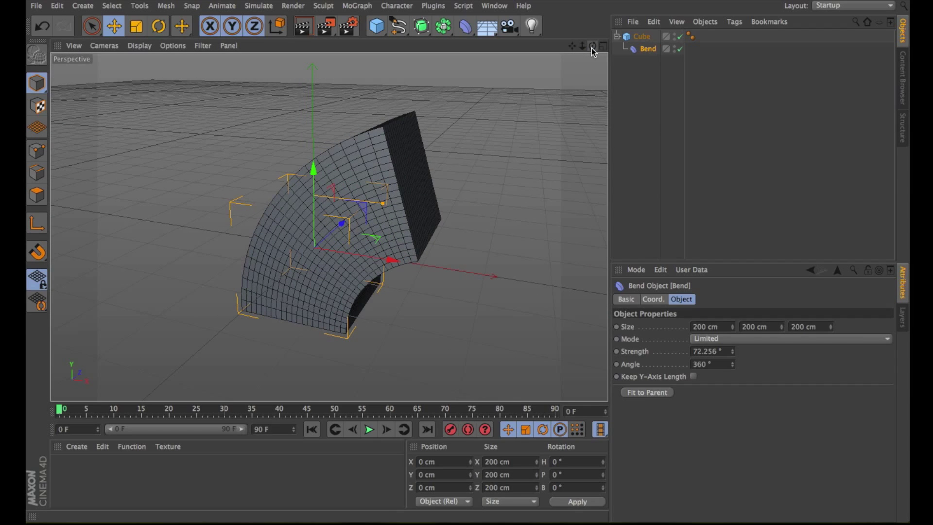
- Bake the bent cube with Current State to Object, move it to the top, and hide the original
left_click(641, 37)
right_click(640, 39)
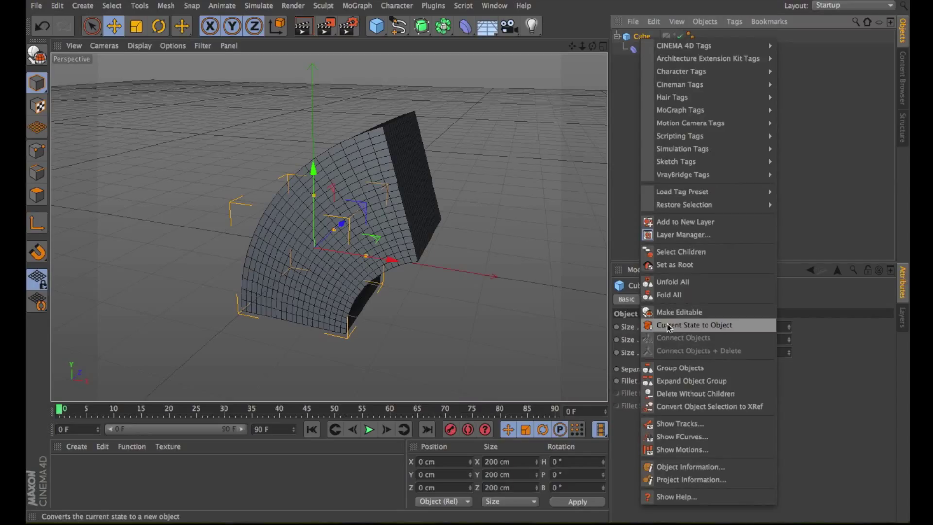
left_click(661, 325)
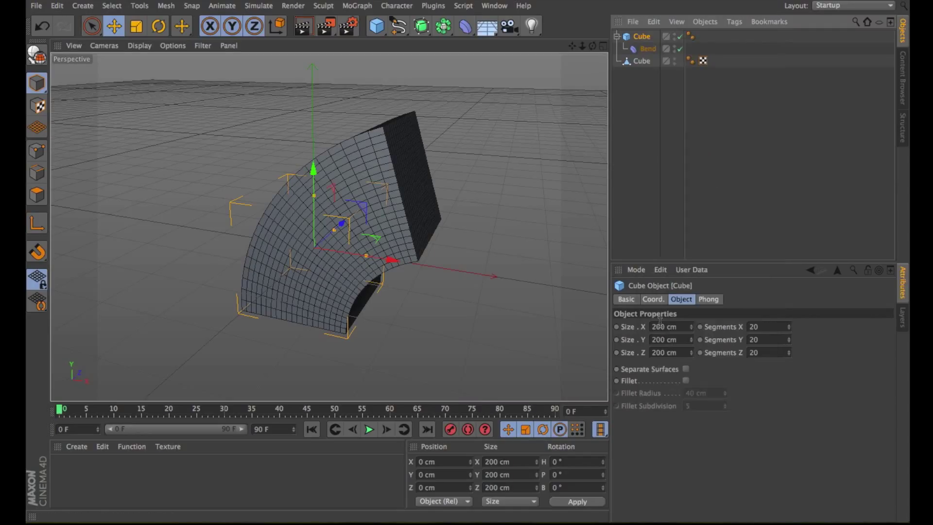
left_click(642, 62)
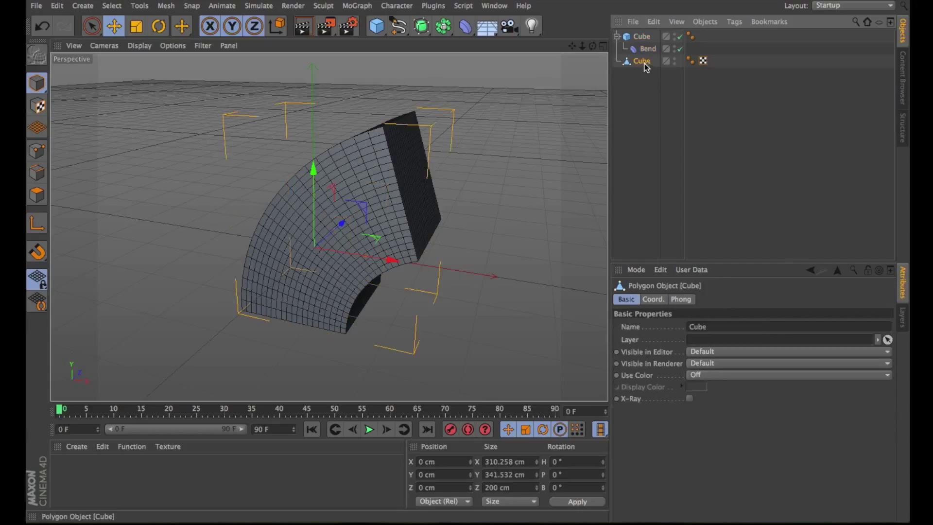
left_click_drag(643, 54, 644, 32)
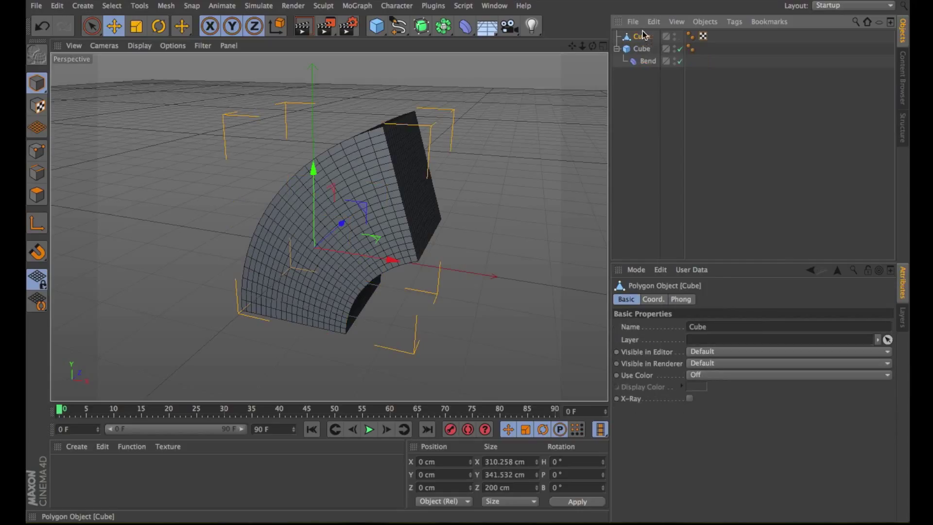
left_click(674, 49)
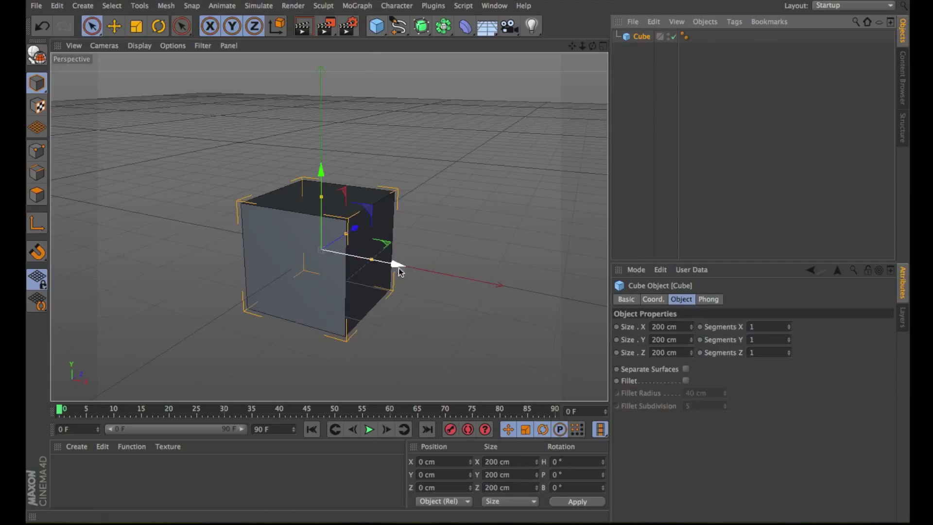
- Shift the cube left, make it editable, and place a duplicate Cube.1 to its right
left_click_drag(397, 266, 272, 240)
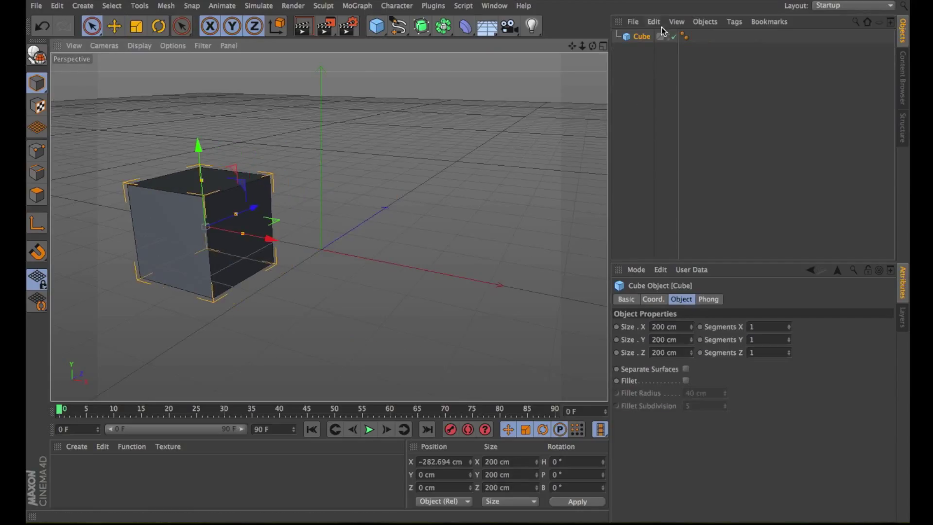
key("c")
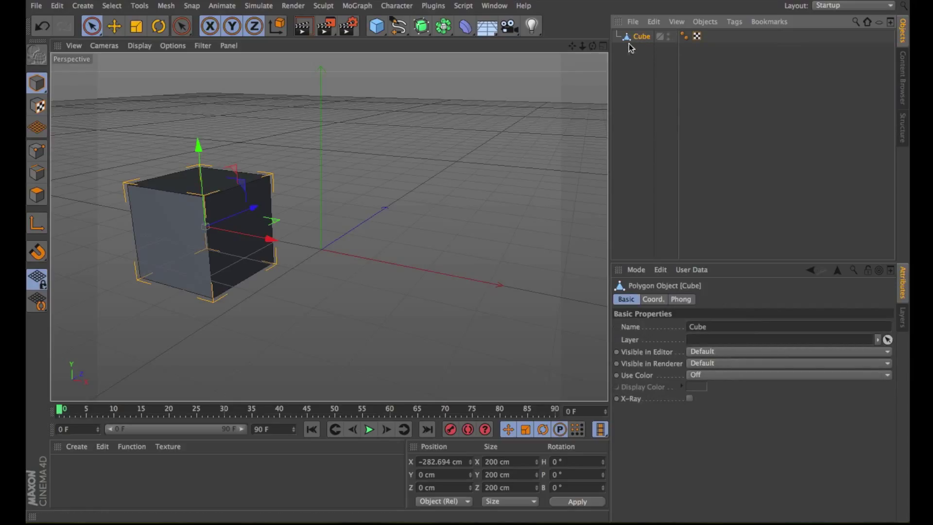
left_click_drag(643, 39, 639, 33, "ctrl")
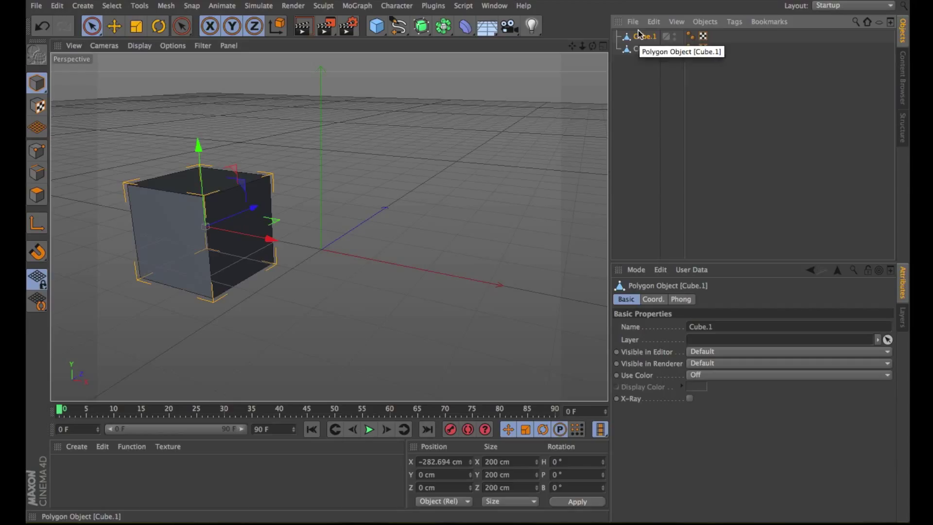
left_click_drag(272, 238, 425, 275)
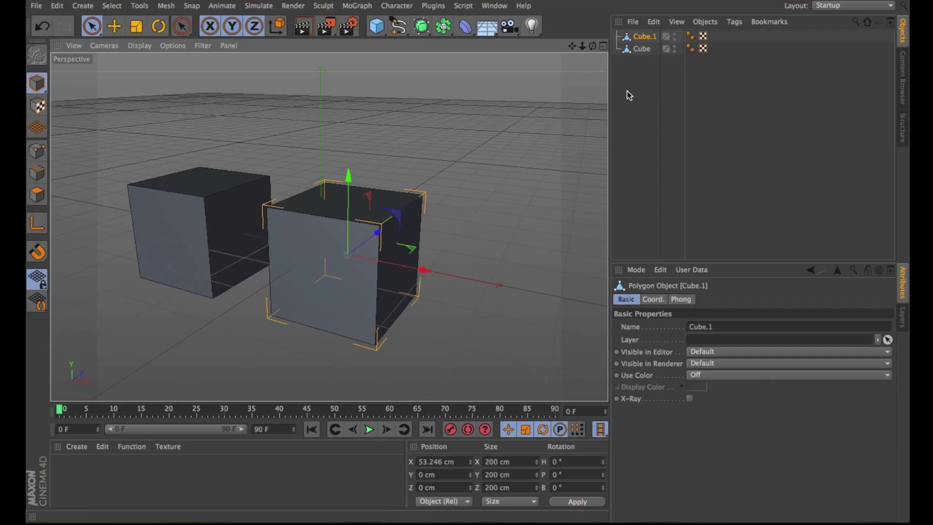
- Merge Cube and Cube.1 into one object with Connect Objects + Delete
left_click(642, 49, "ctrl")
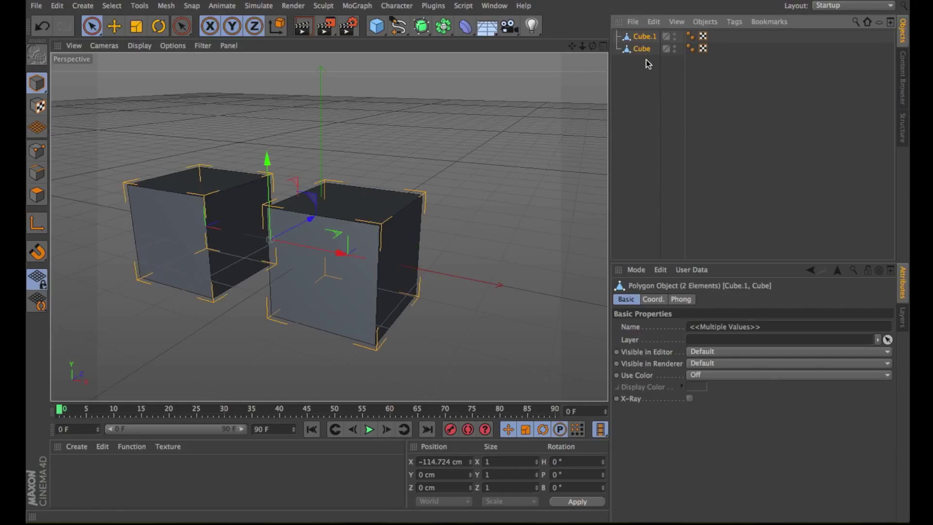
right_click(647, 42)
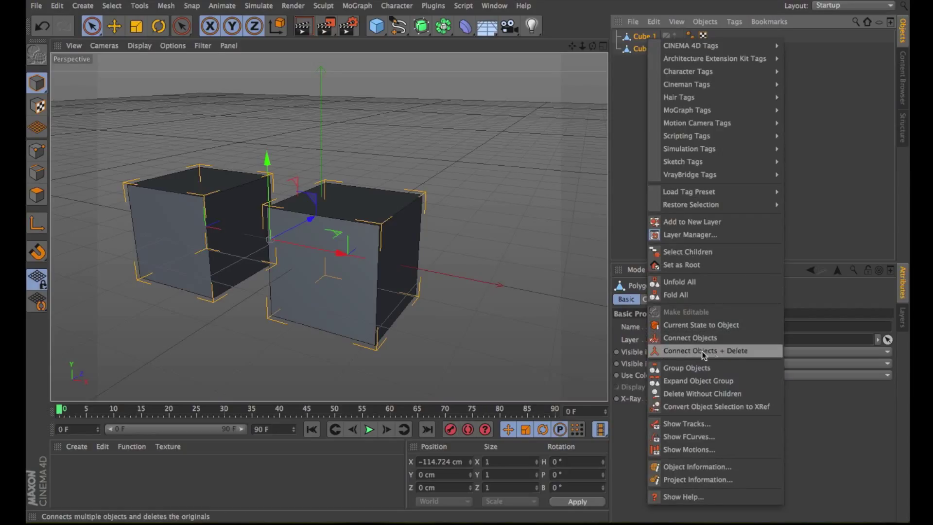
left_click(669, 350)
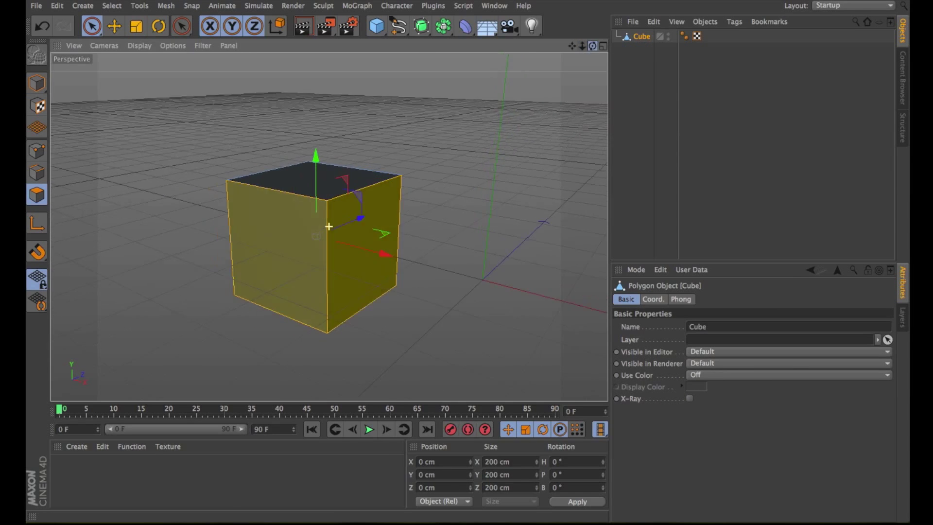
- Detach the selected faces with Disconnect and pull them out along Z to -307 cm
left_click_drag(329, 226, 329, 226, "alt")
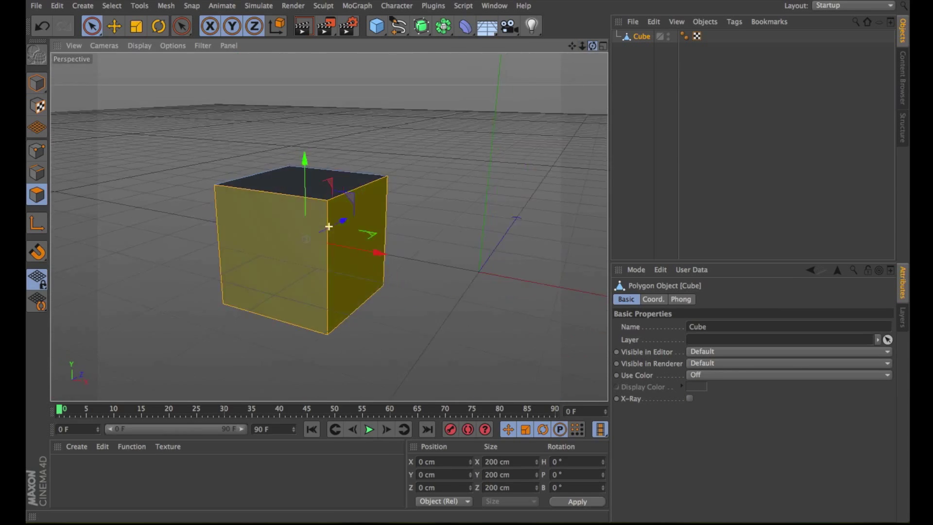
mouse_move(329, 226)
left_mouse_down("alt")
mouse_move(291, 228)
mouse_move(329, 227)
left_mouse_up("alt")
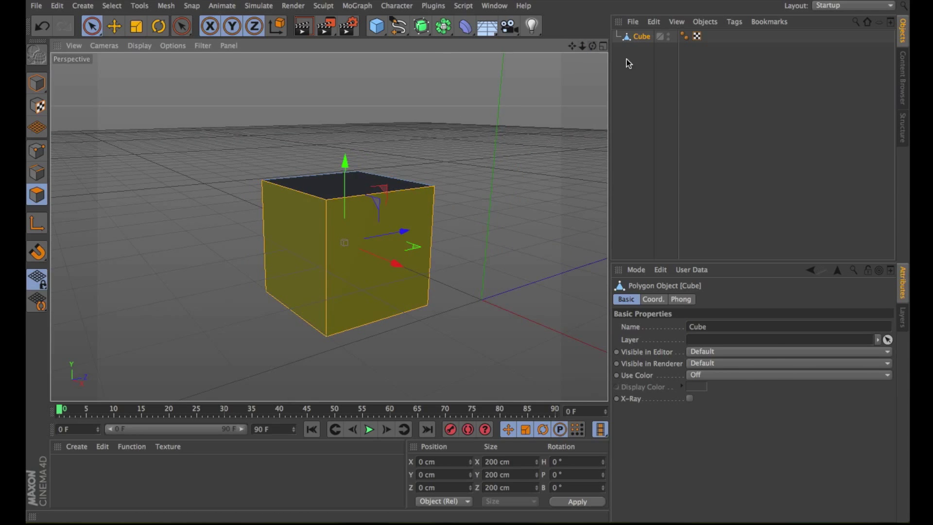
right_click(640, 37)
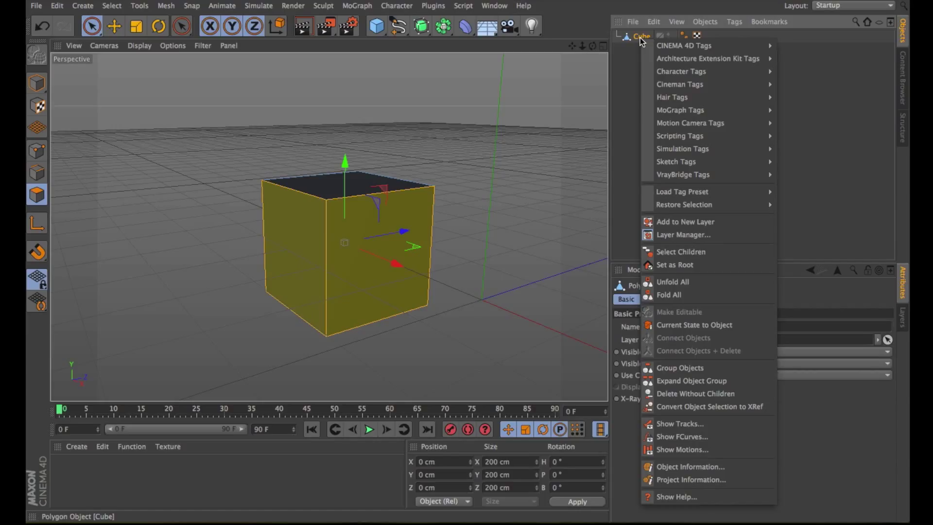
key("Escape")
right_click(459, 207)
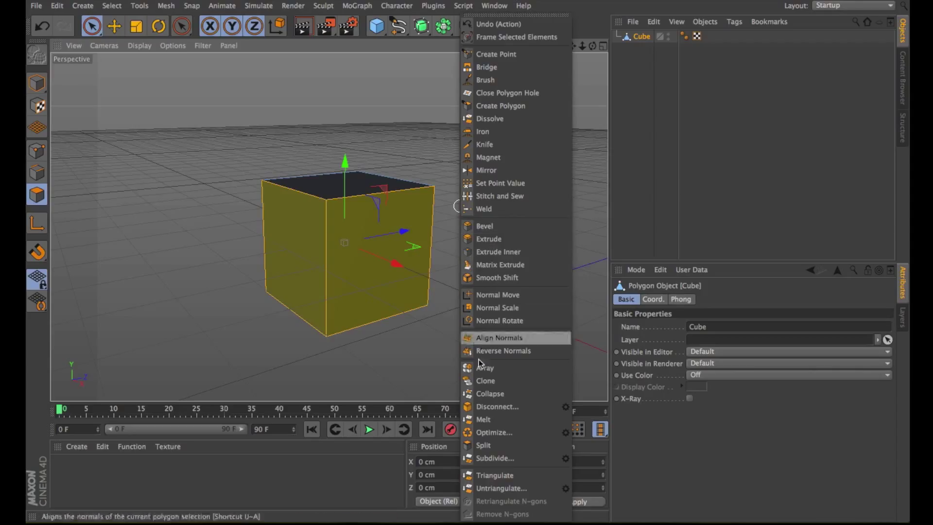
left_click(168, 9)
left_click(168, 9)
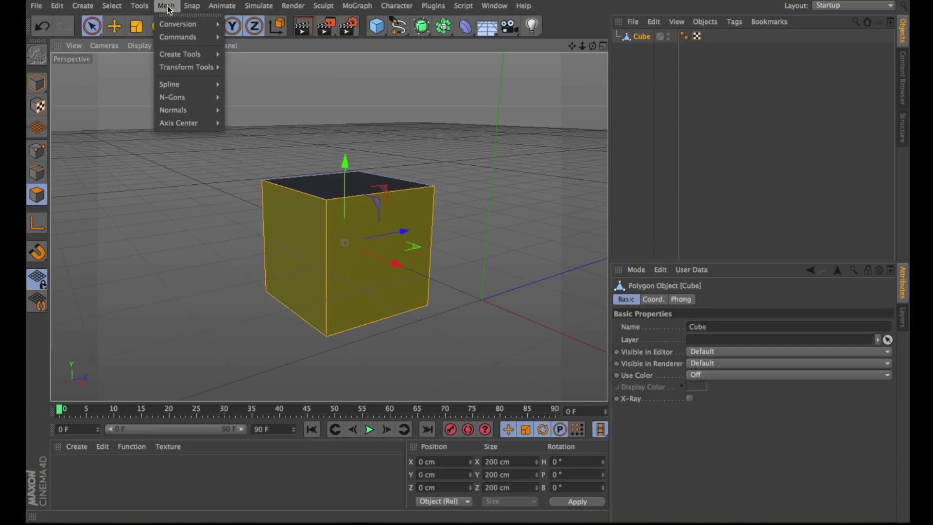
mouse_move(170, 42)
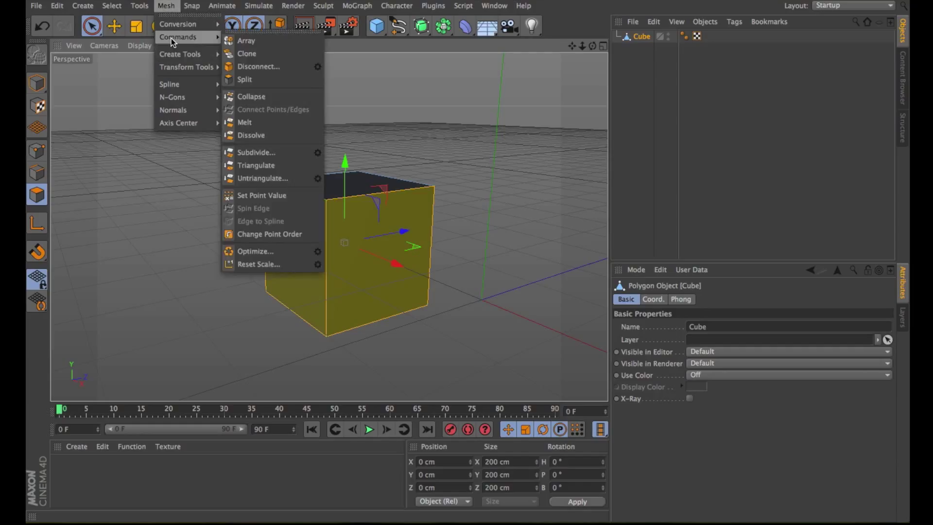
left_click(257, 68)
left_click_drag(404, 233, 223, 256)
- Toggle the cube's editor visibility and inspect the open box from different angles
mouse_move(593, 46)
left_mouse_down()
mouse_move(559, 48)
mouse_move(612, 48)
mouse_move(583, 46)
mouse_move(608, 53)
left_mouse_up()
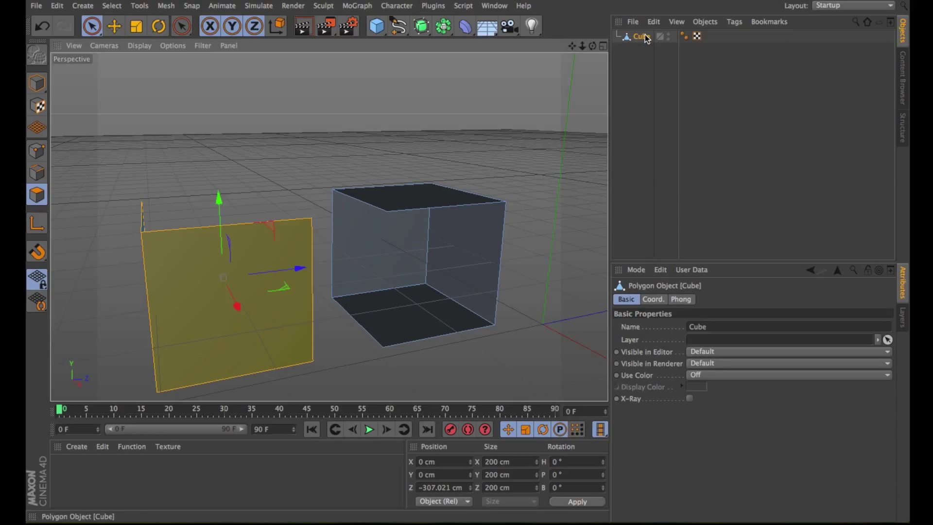
double_click(670, 35)
left_click(669, 35)
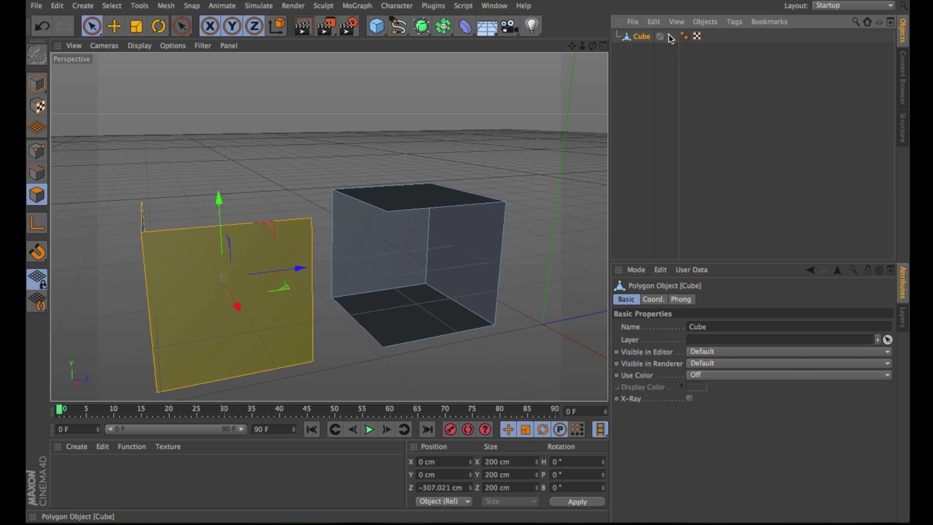
mouse_move(592, 45)
left_mouse_down()
mouse_move(690, 48)
mouse_move(603, 49)
left_mouse_up()
key("ctrl+z")
key("ctrl+z")
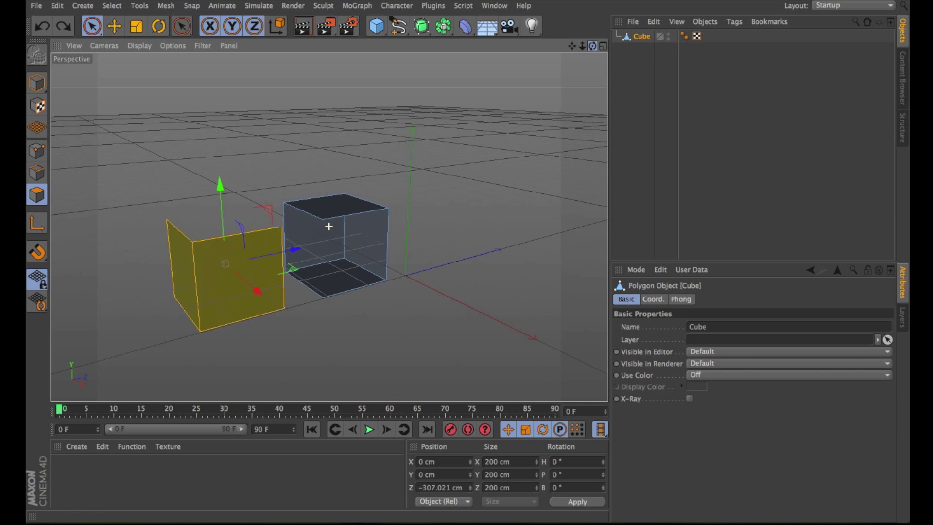
key("ctrl+z")
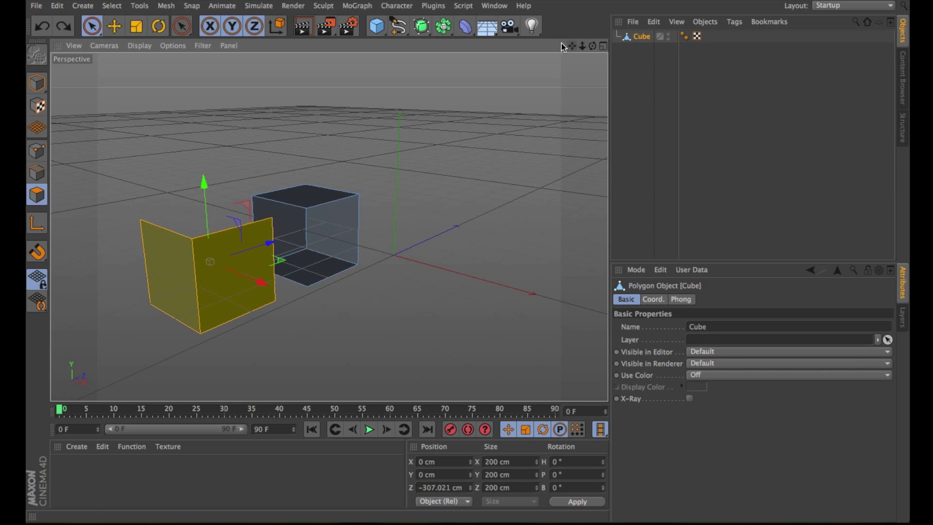
- Add a new cube, move it right along X, make it editable, and optimize it
left_click(376, 26)
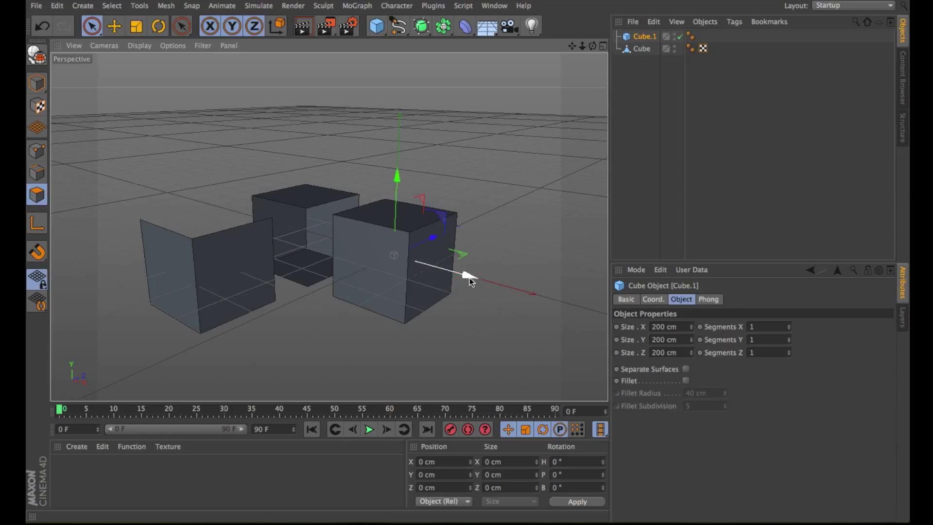
left_click_drag(467, 276, 500, 287)
left_click(41, 59)
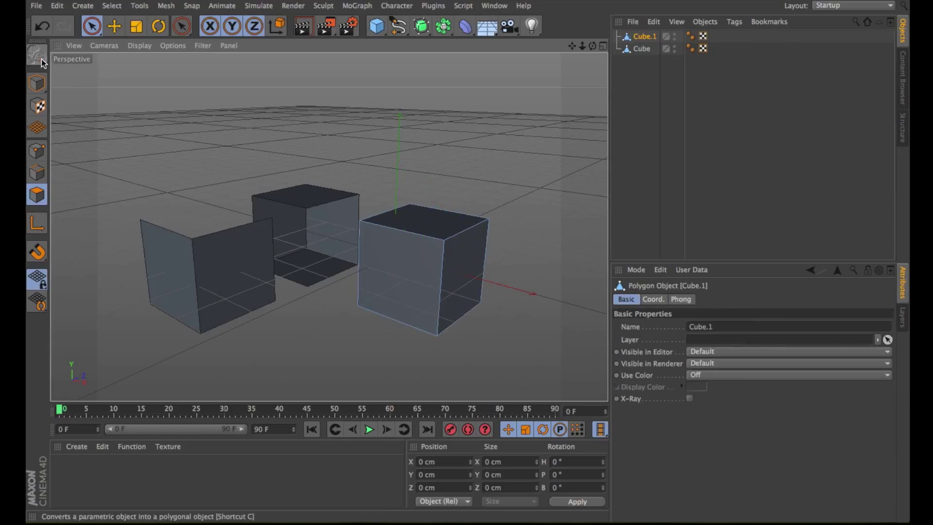
left_click(166, 5)
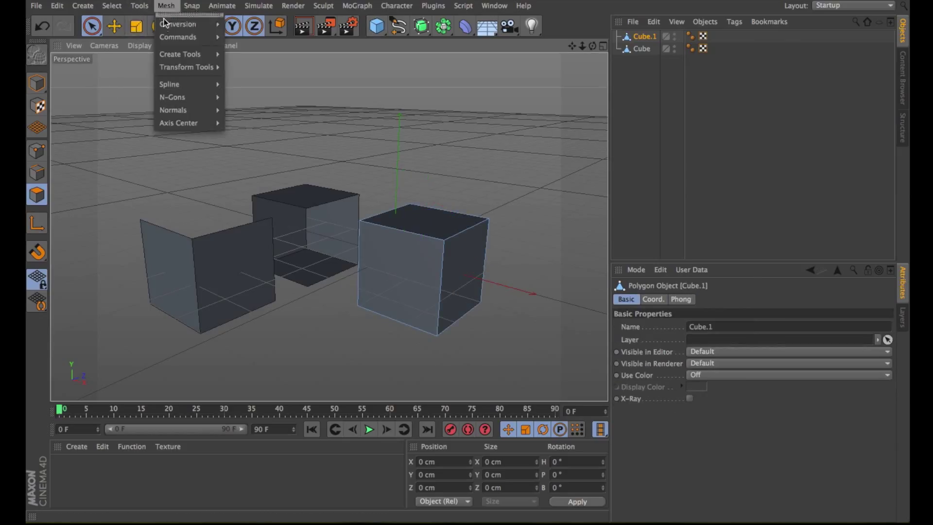
mouse_move(163, 37)
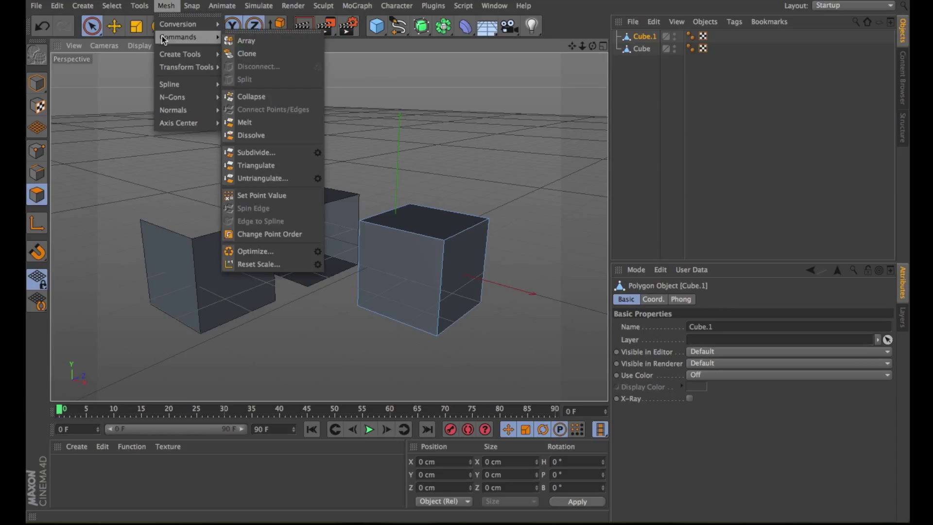
left_click(261, 247)
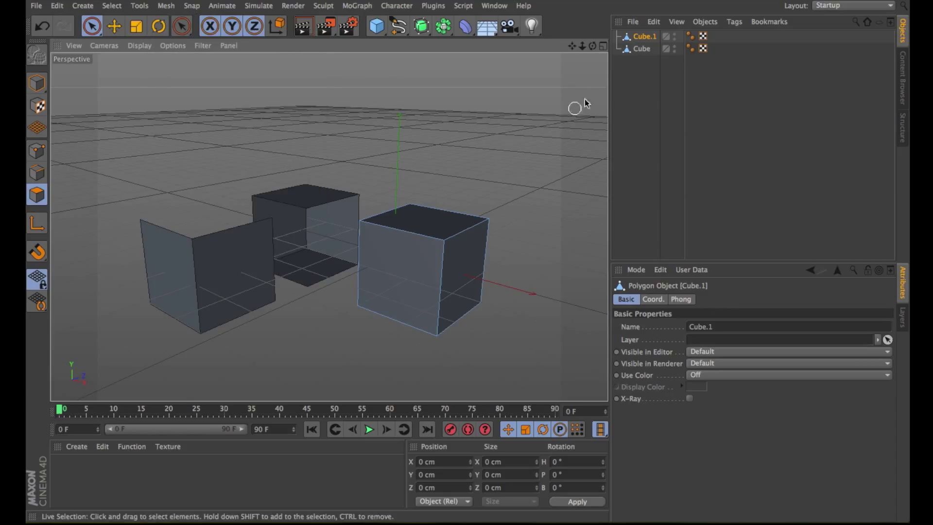
- Select the front and right faces of Cube.1
left_click_drag(593, 45, 578, 46)
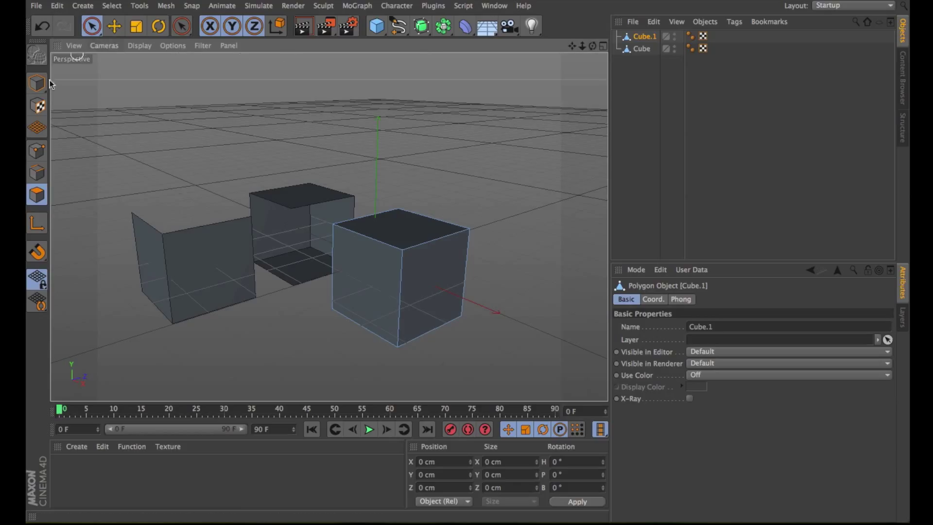
left_click(351, 262)
left_click(423, 275, "shift")
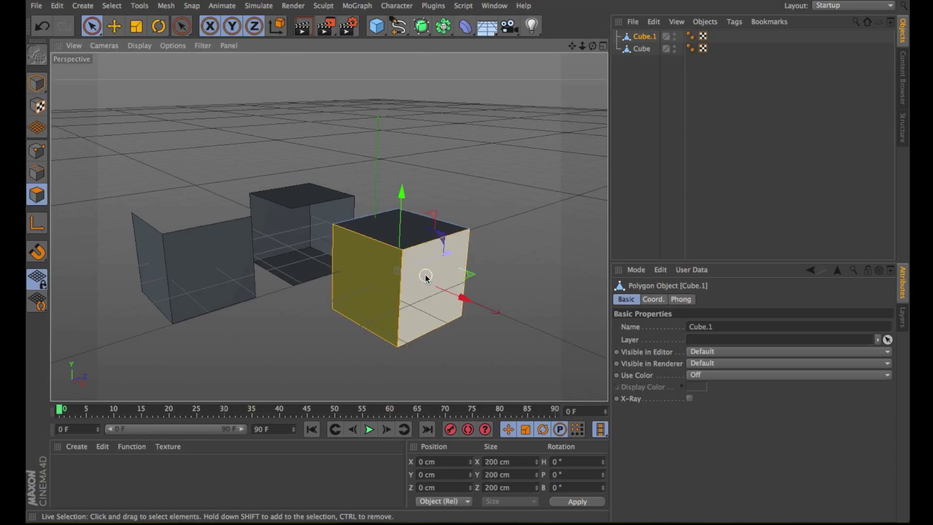
- Split the two selected faces into a new object and move it along Z to -314 cm
right_click(478, 248)
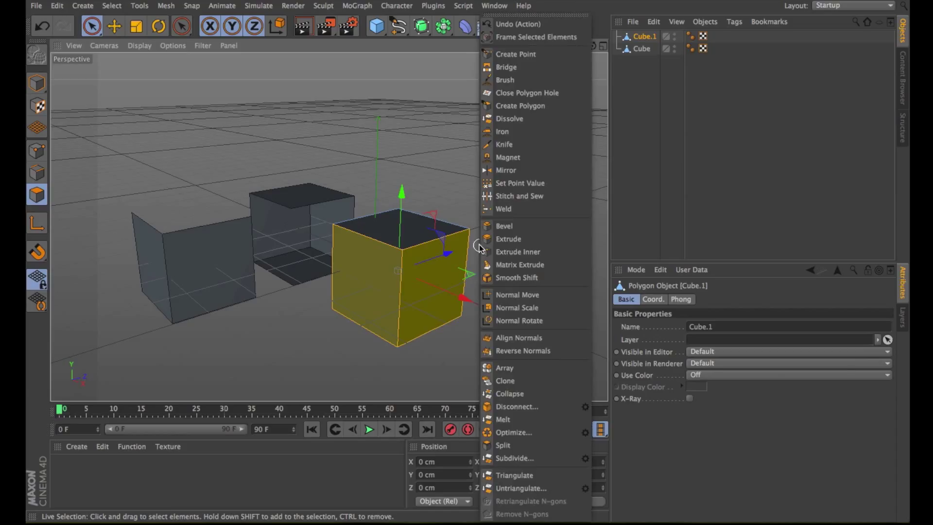
left_click(508, 442)
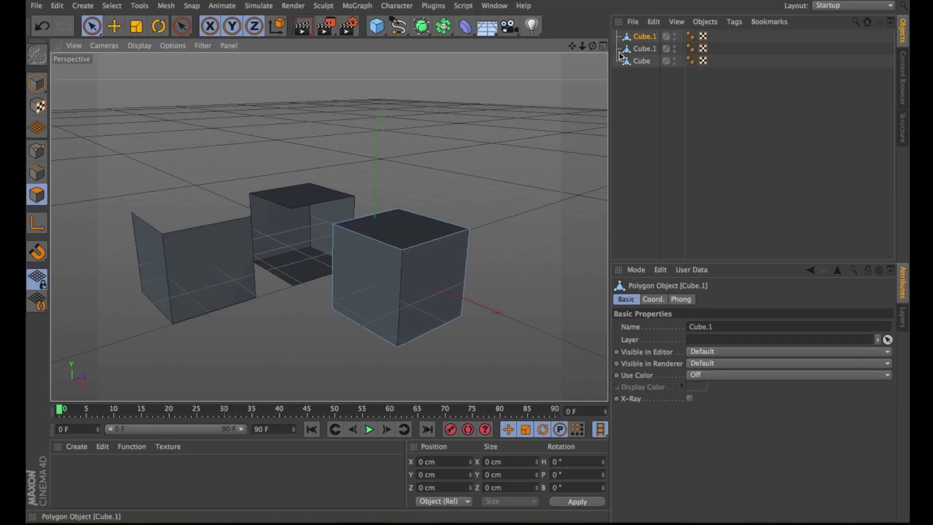
left_click(113, 26)
left_click(41, 82)
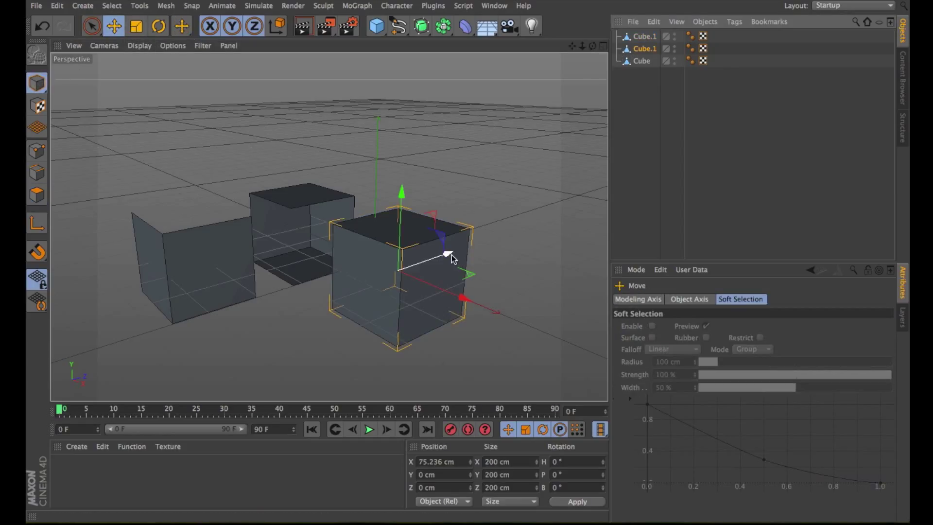
left_click_drag(445, 257, 344, 297)
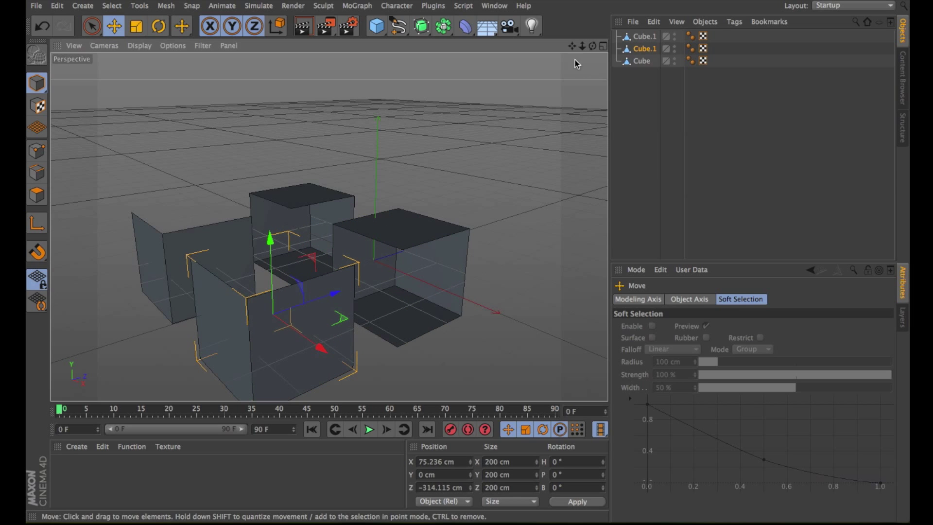
left_click_drag(572, 45, 361, 188)
- Toggle the pieces' editor visibility, then select all three cubes and delete them
left_click_drag(595, 45, 329, 226)
left_click_drag(575, 47, 456, 214)
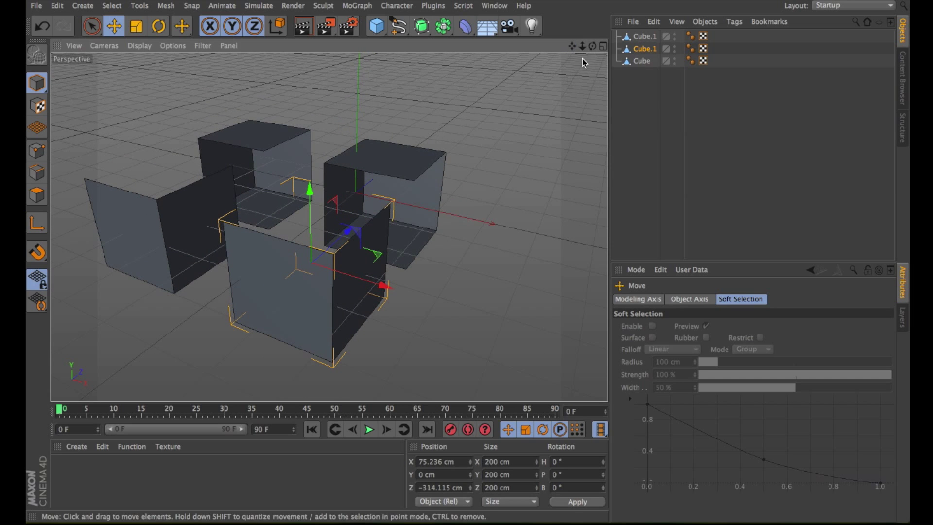
left_click_drag(592, 45, 573, 68)
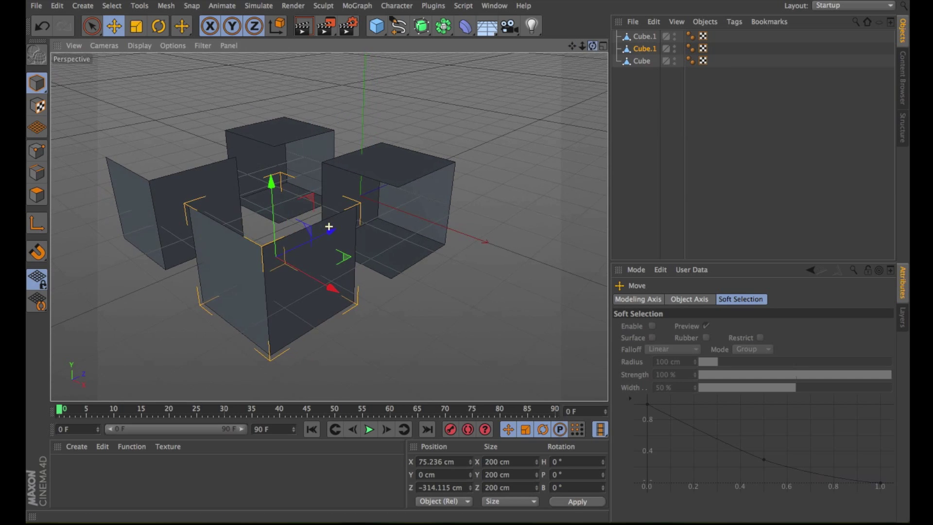
left_click(673, 46)
left_click(673, 46)
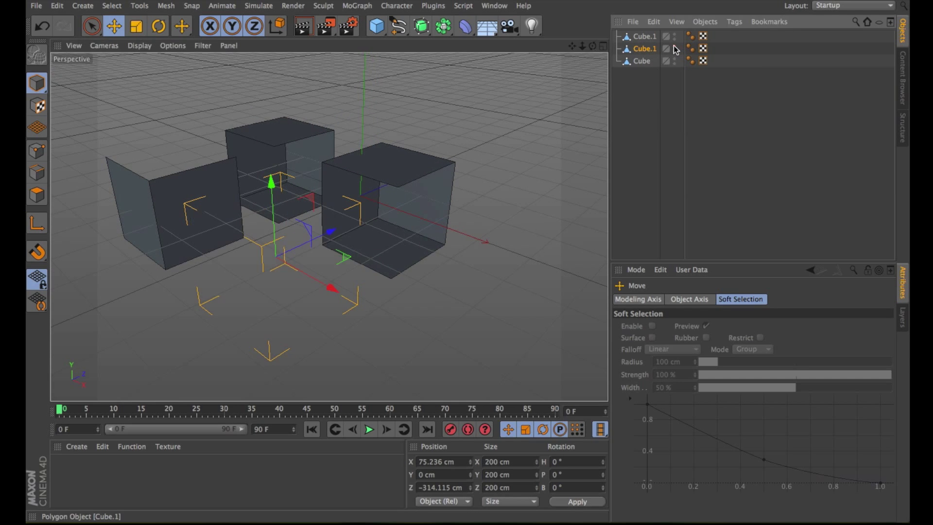
left_click(674, 45)
left_click(675, 36)
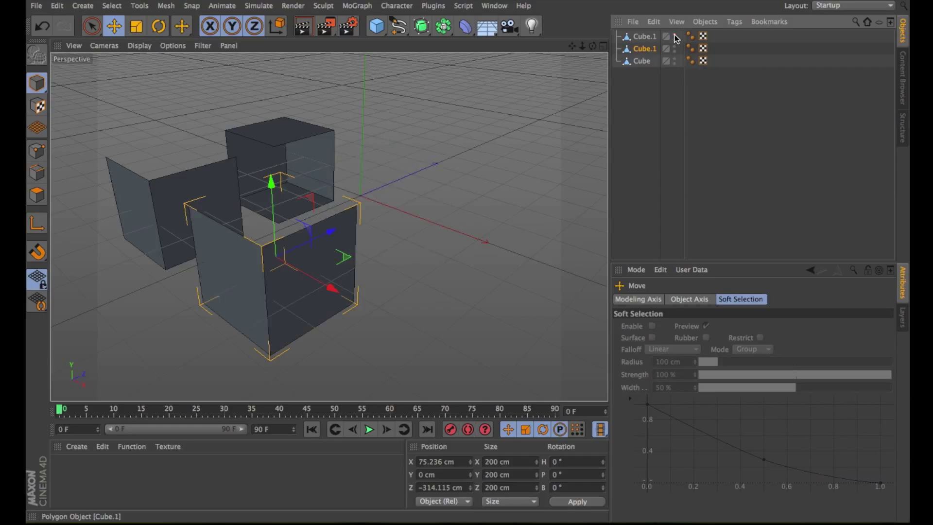
left_click(675, 36)
left_click(642, 61)
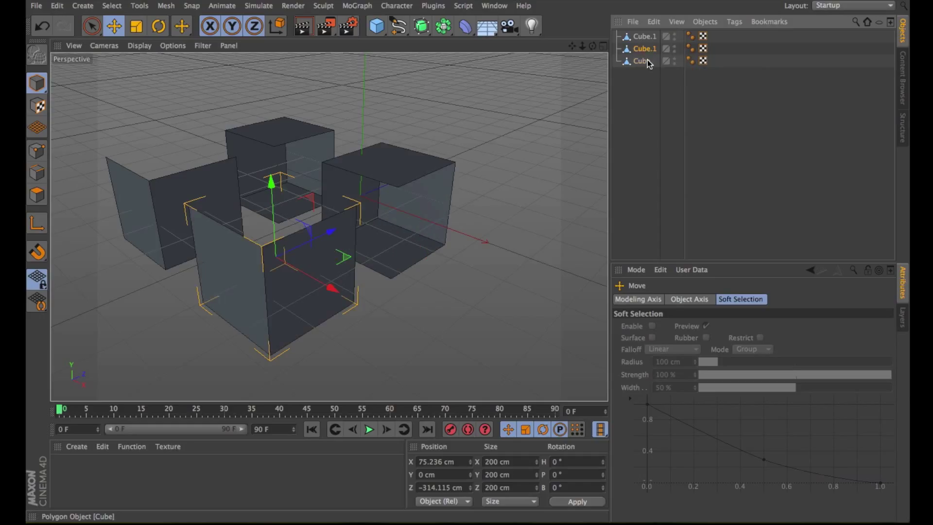
left_click(674, 60)
key("ctrl+a")
key("Delete")
- Add a fresh cube, make it editable, and run Optimize on its mesh
left_click(376, 26)
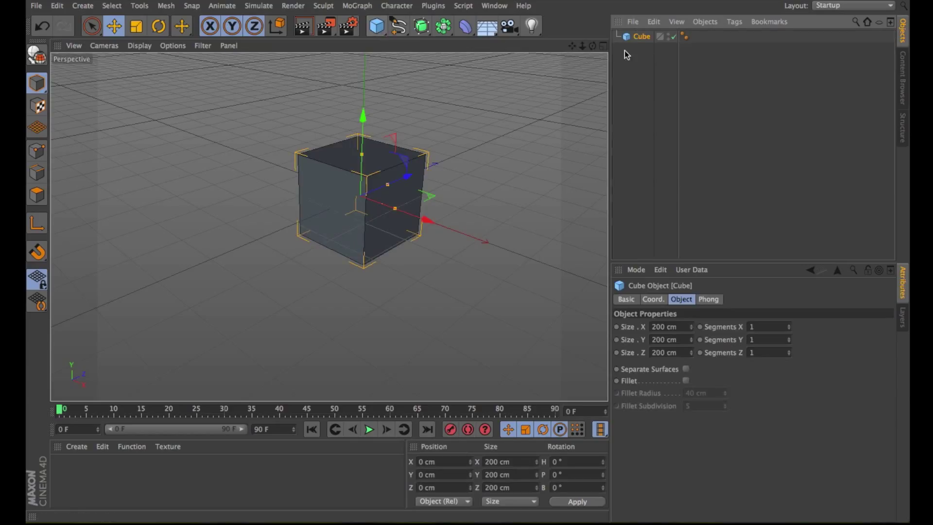
left_click(37, 55)
left_click(140, 6)
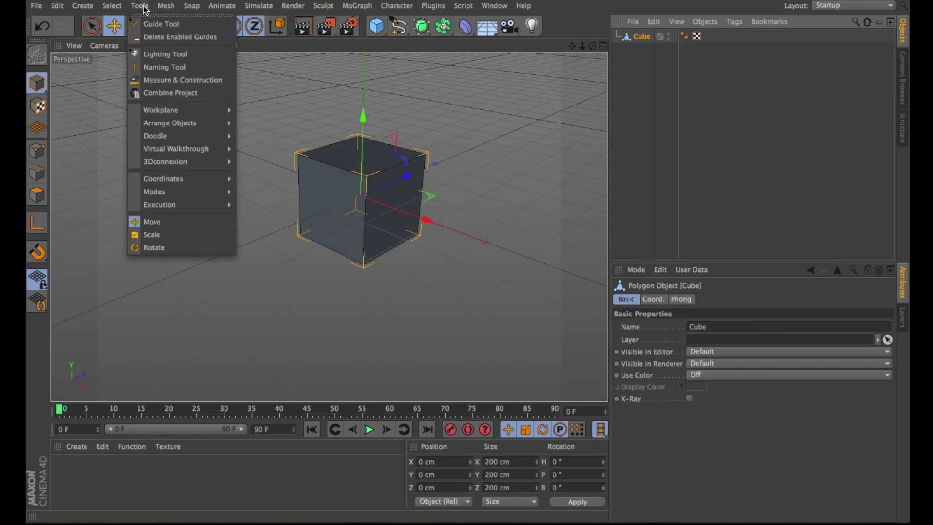
mouse_move(160, 8)
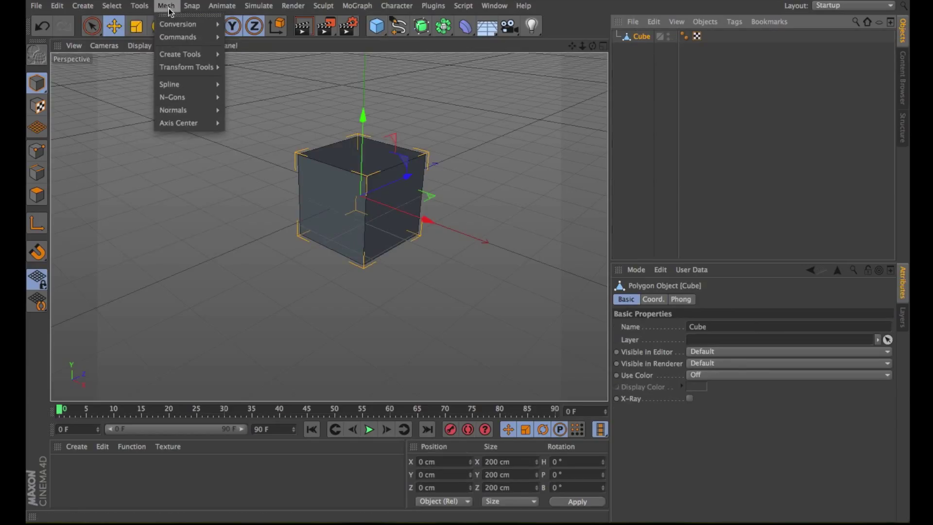
mouse_move(170, 34)
left_click(244, 251)
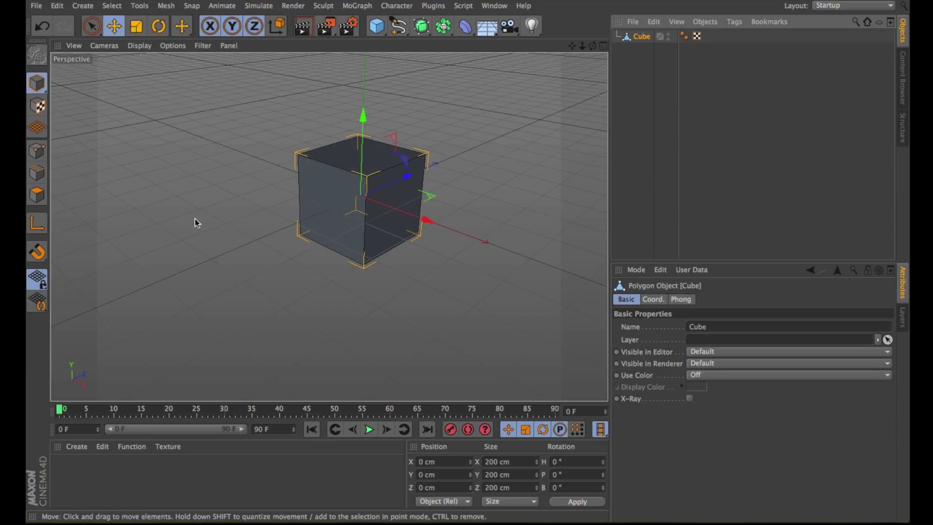
- Switch to Edge mode with the Live Selection tool and open the Select menu
left_click(39, 173)
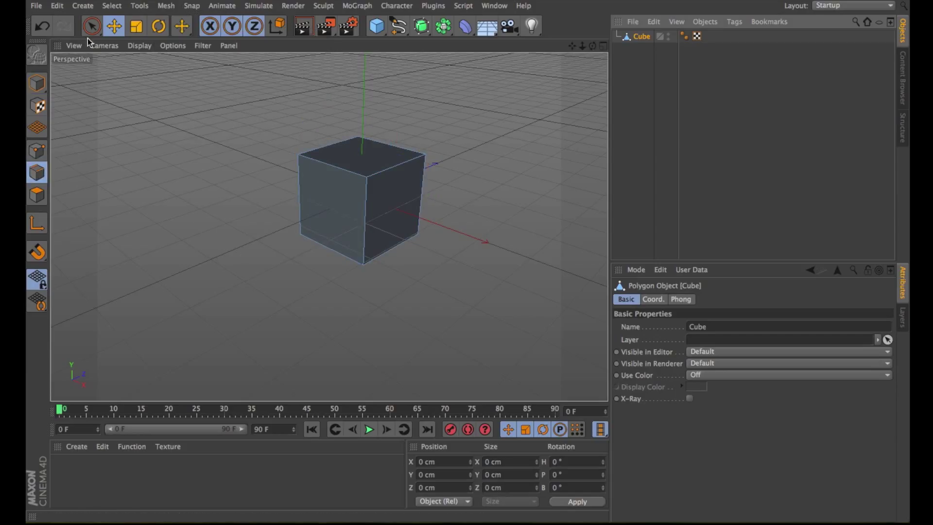
left_click(91, 26)
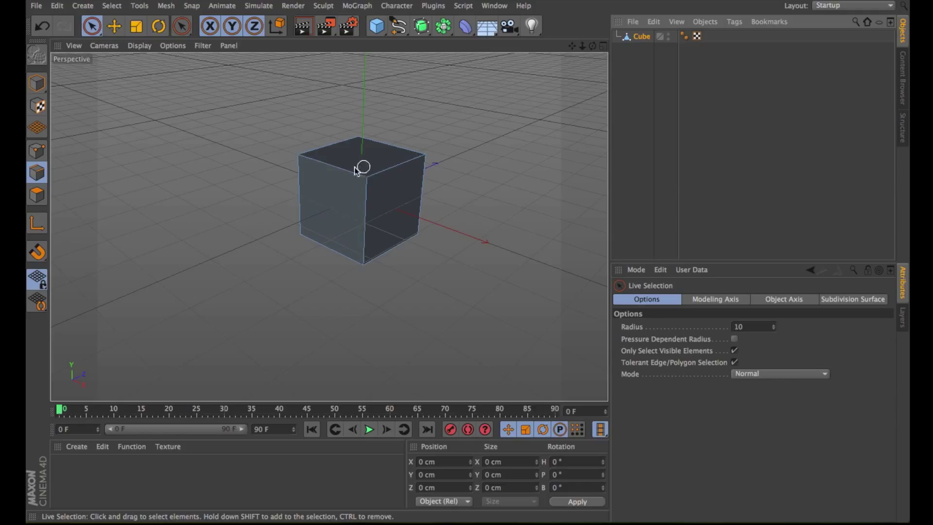
key("v")
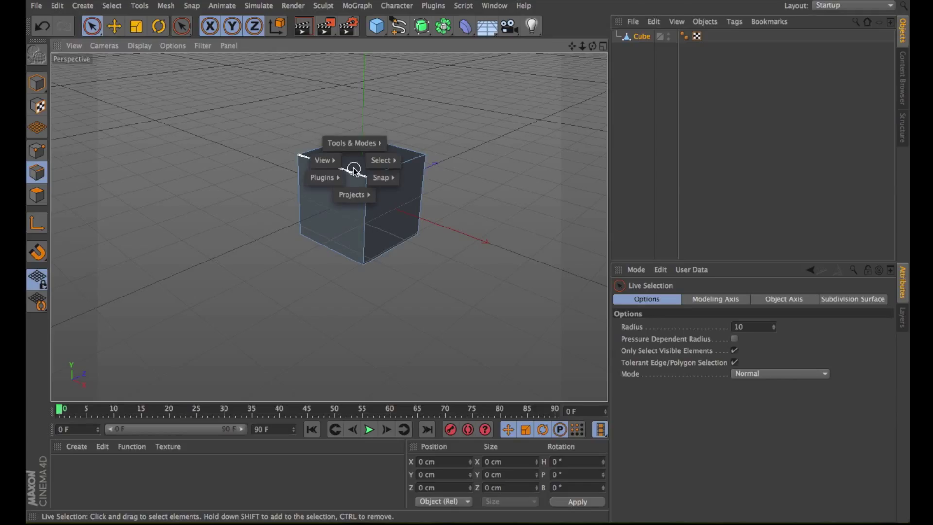
mouse_move(380, 162)
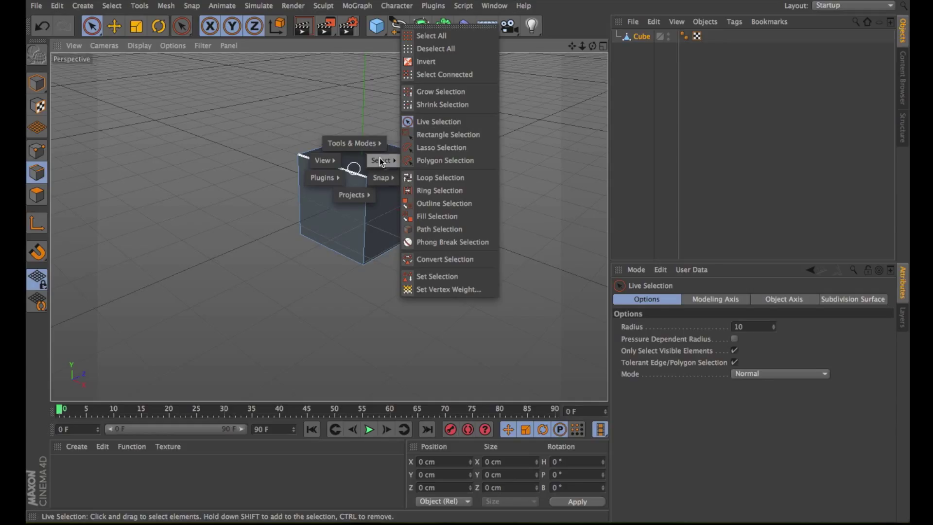
key("Escape")
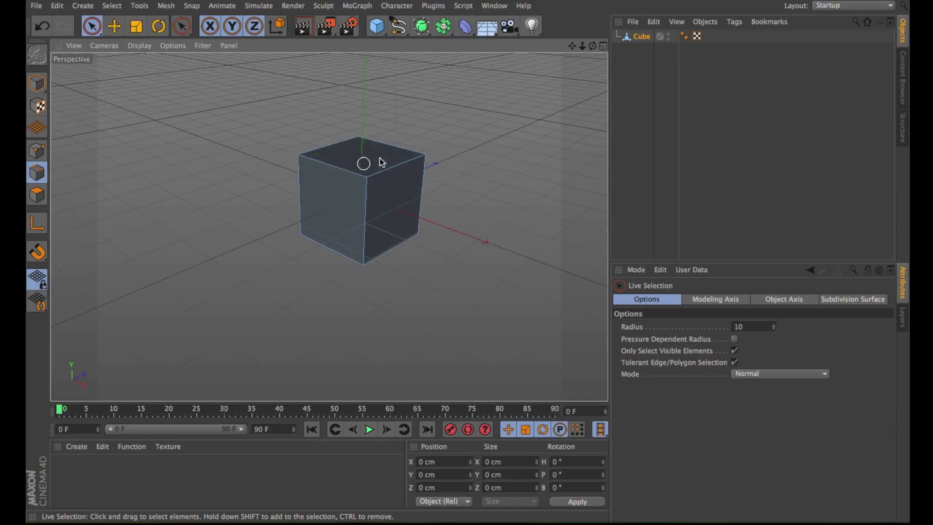
left_click(113, 6)
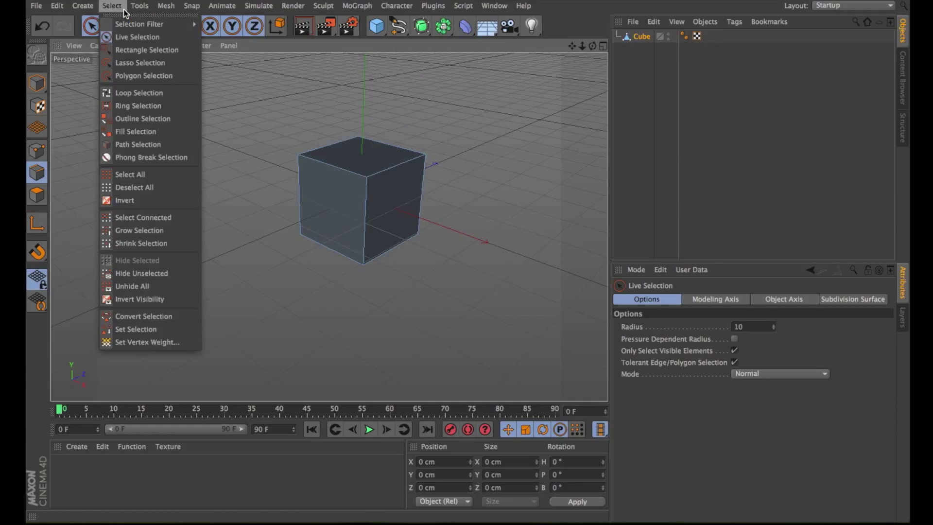
- Select the cube's top edge loop with Loop Selection
left_click(141, 93)
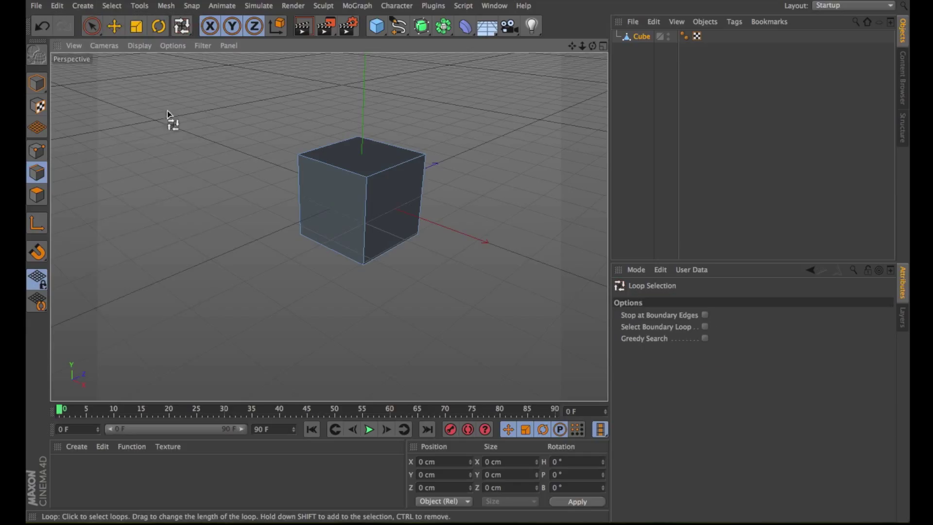
left_click(348, 165)
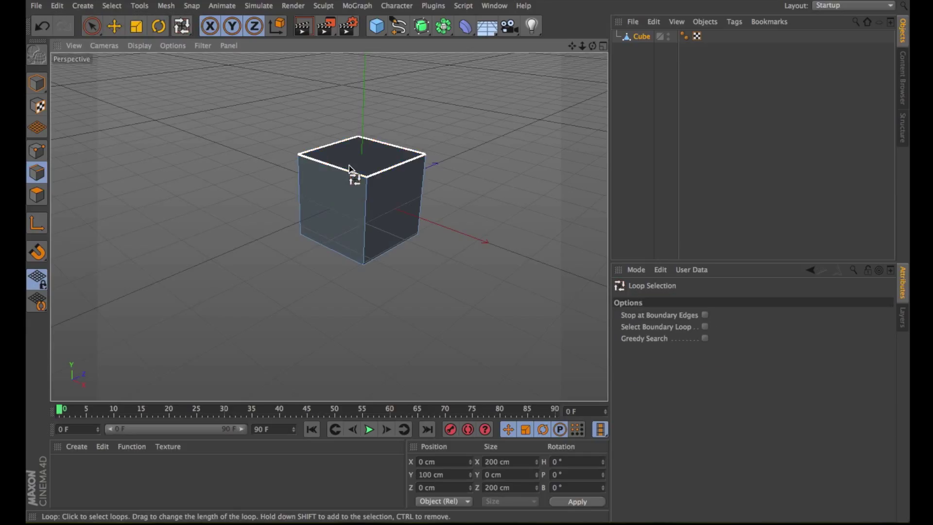
left_click(164, 6)
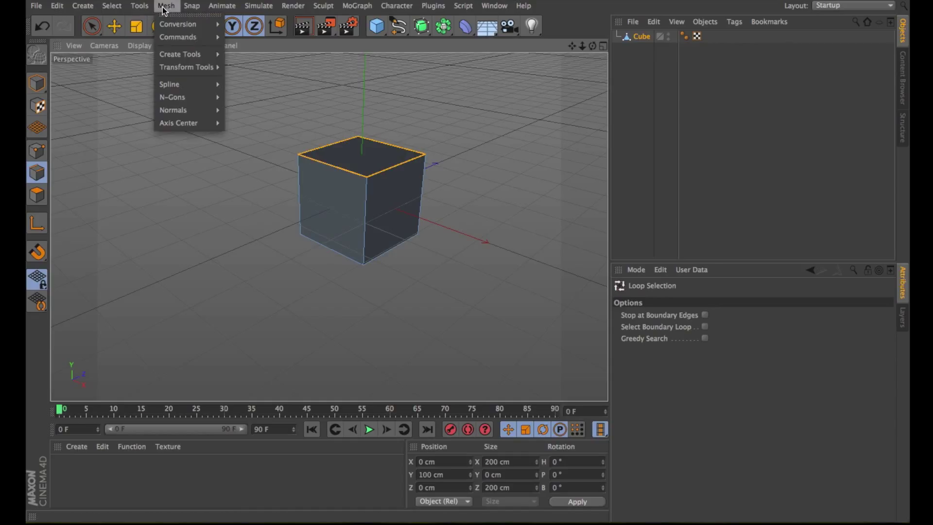
mouse_move(178, 39)
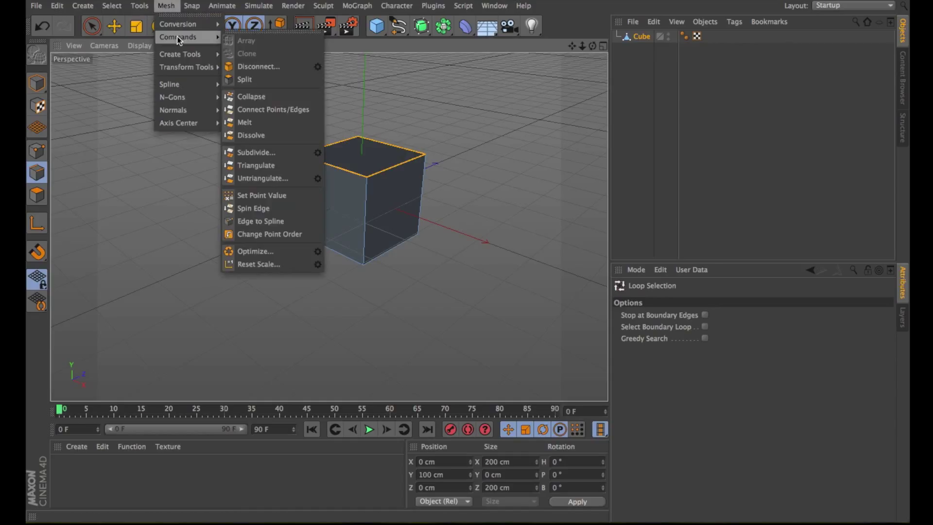
left_click(257, 221)
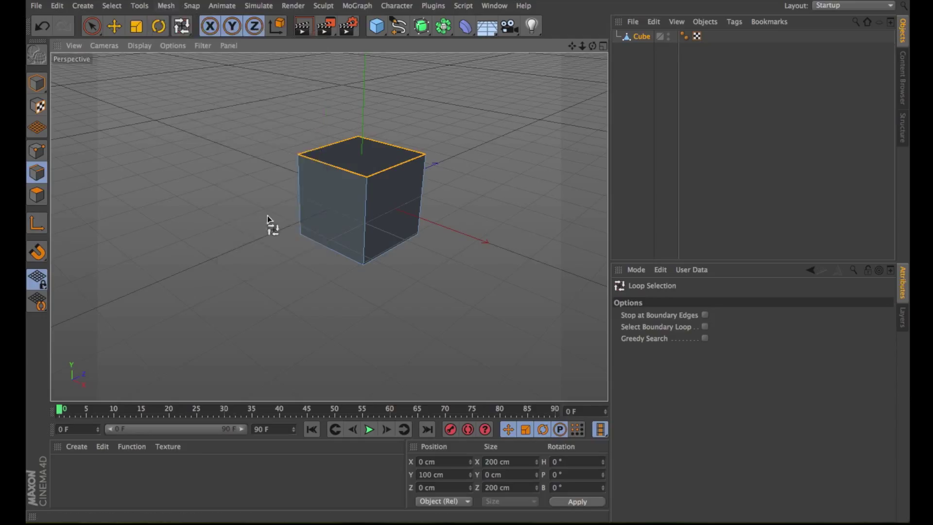
- Convert the top edge loop into a spline with Edge to Spline
right_click(428, 133)
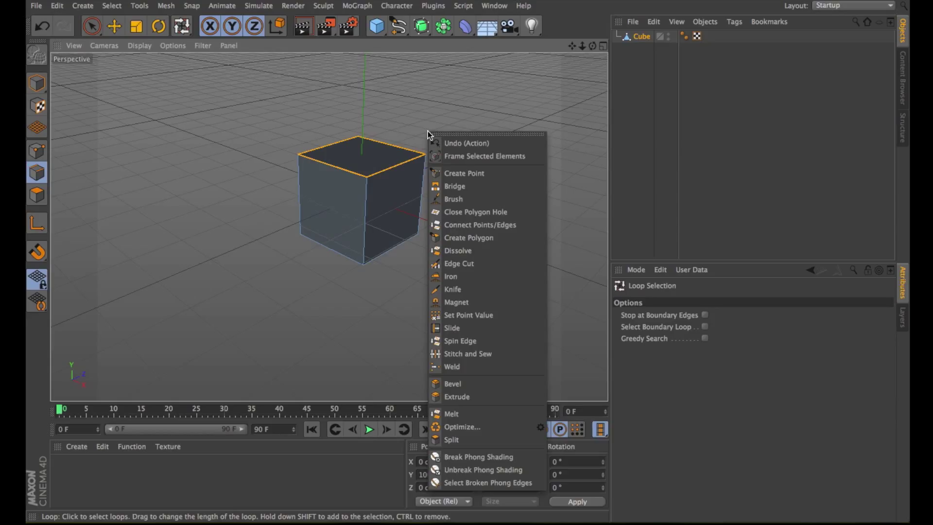
key("Escape")
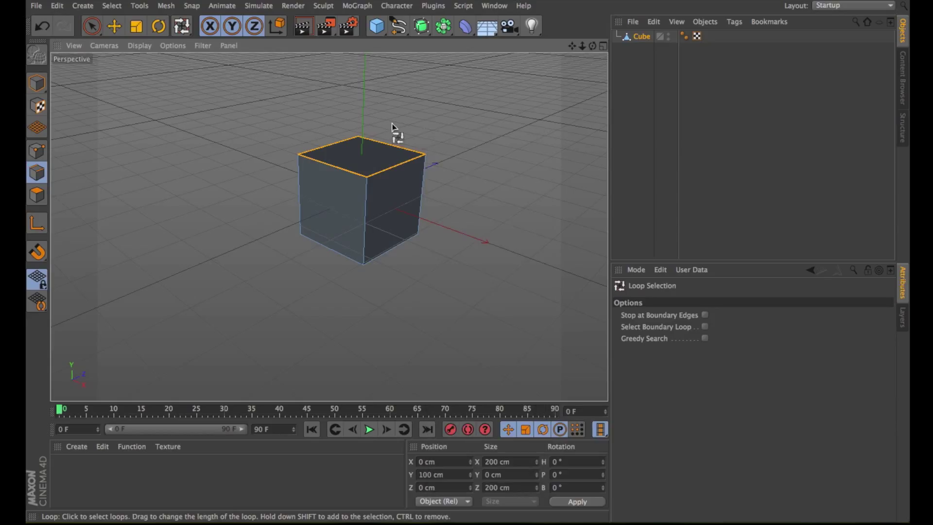
left_click(165, 5)
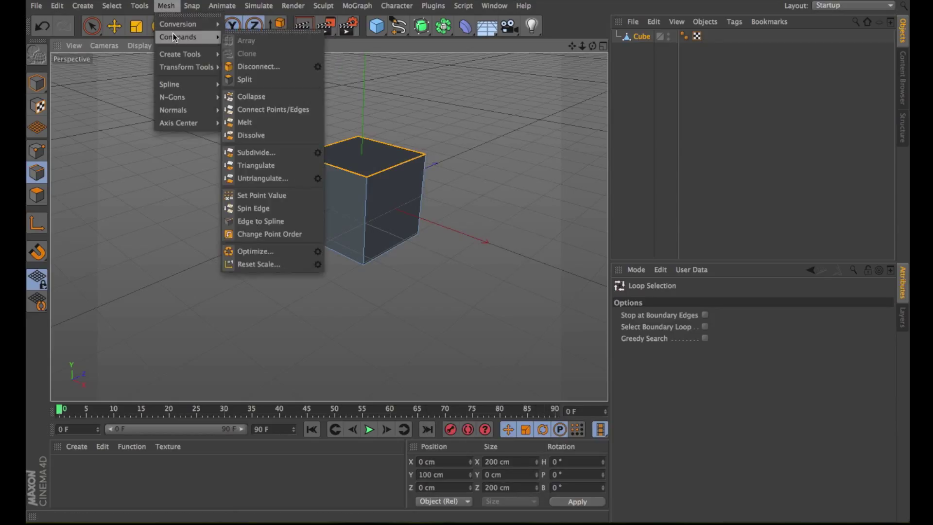
left_click(255, 222)
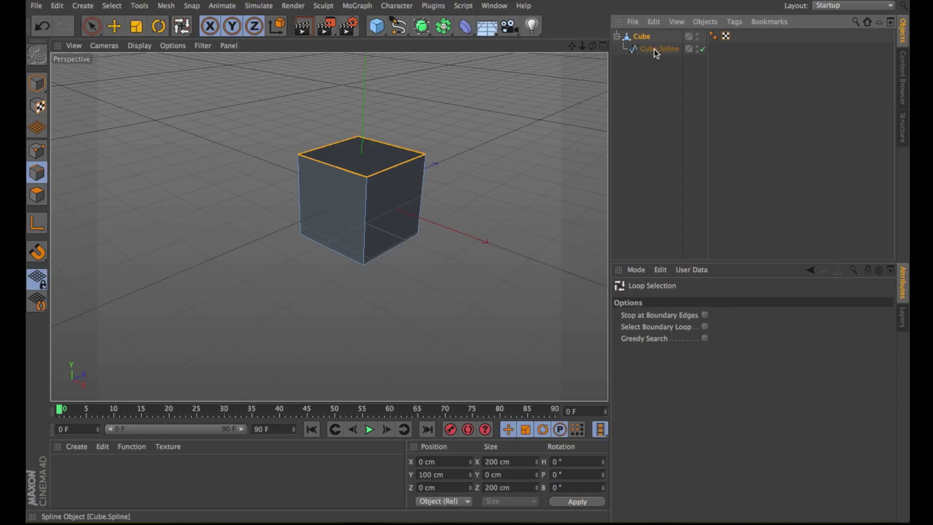
- Move Cube.Spline to the top level, toggle the cube's editor visibility, then delete Cube.Spline
left_click(653, 49)
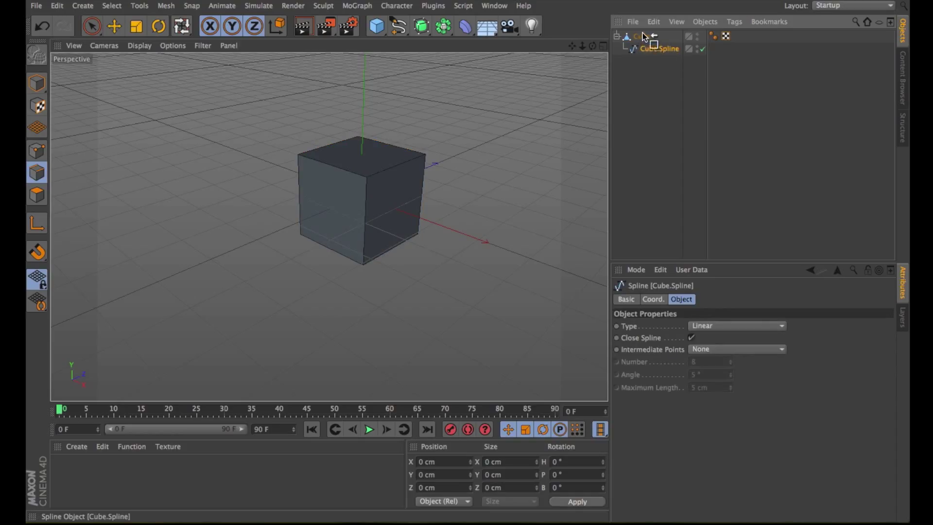
left_click_drag(642, 33, 642, 33)
left_click(689, 47)
left_click(690, 47)
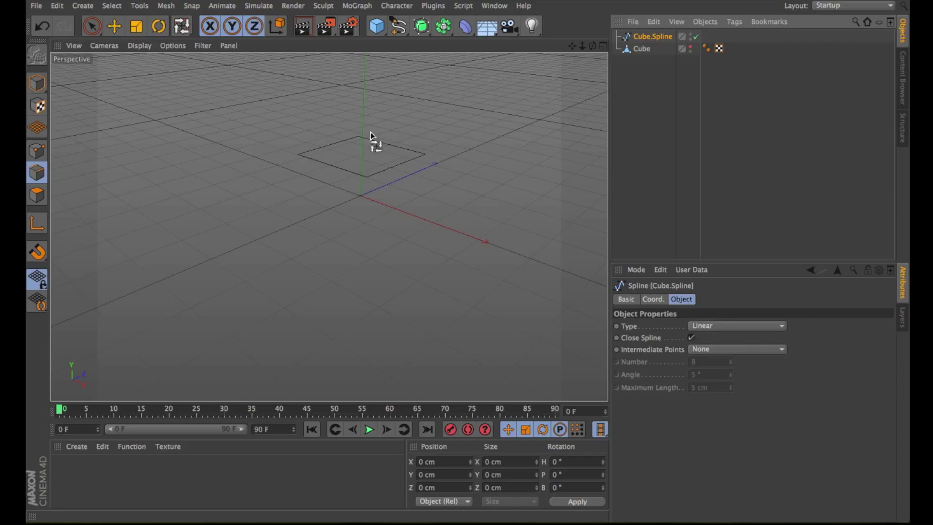
key("Delete")
- Delete the Cube and start the Create Polygon tool with the four-view layout showing
left_click(639, 37)
key("Delete")
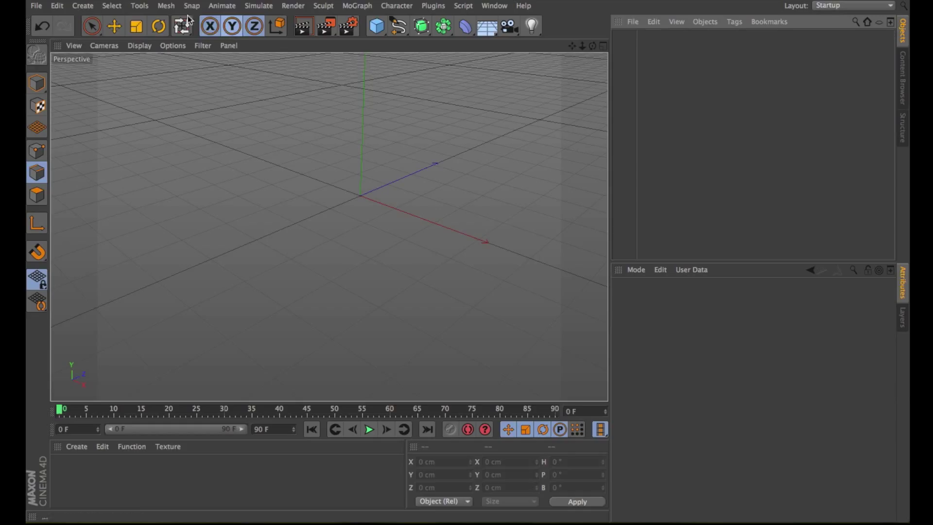
left_click(165, 5)
mouse_move(167, 51)
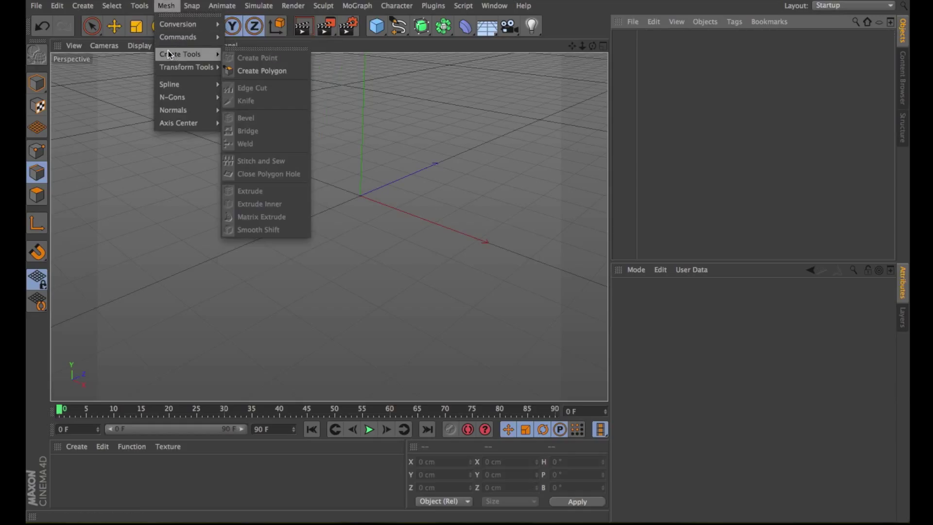
left_click(244, 70)
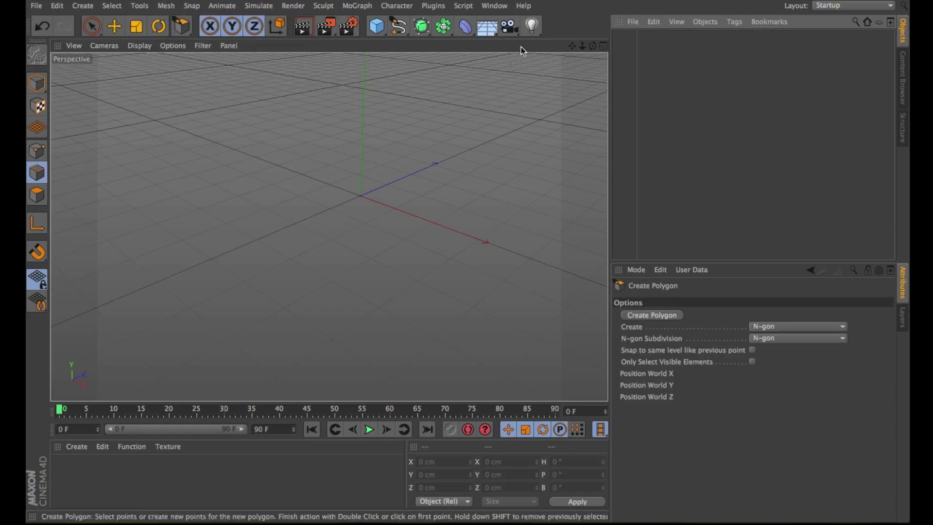
left_click(603, 46)
- Draw a five-point closed polygon in the Top view
left_click(446, 101)
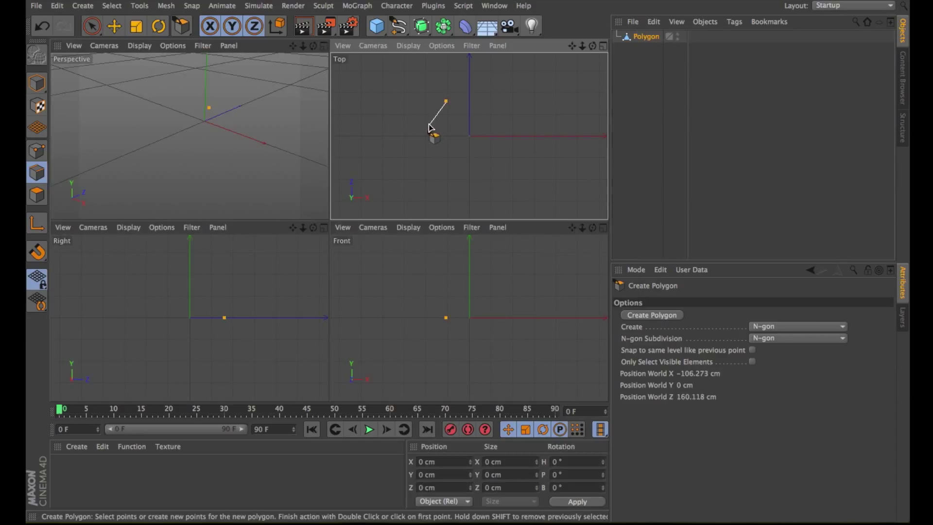
left_click(475, 111)
left_click(485, 139)
left_click(461, 159)
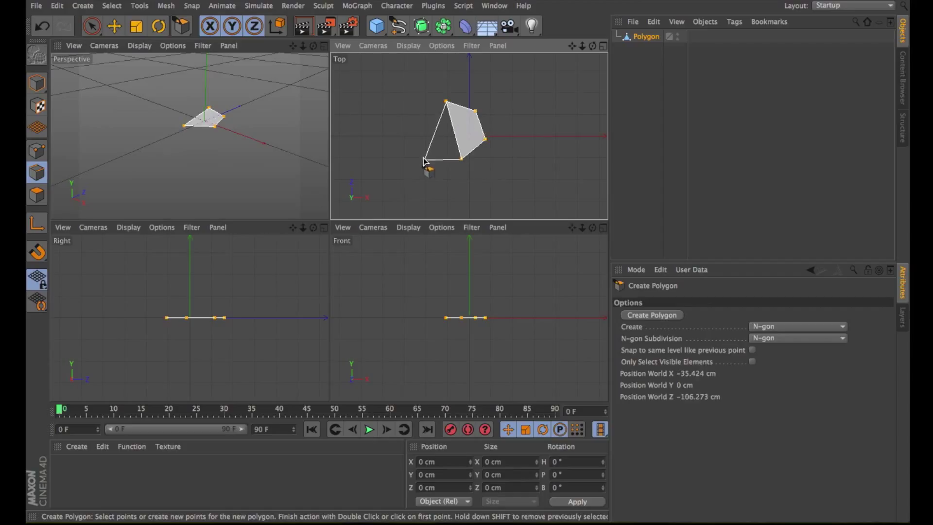
double_click(414, 151)
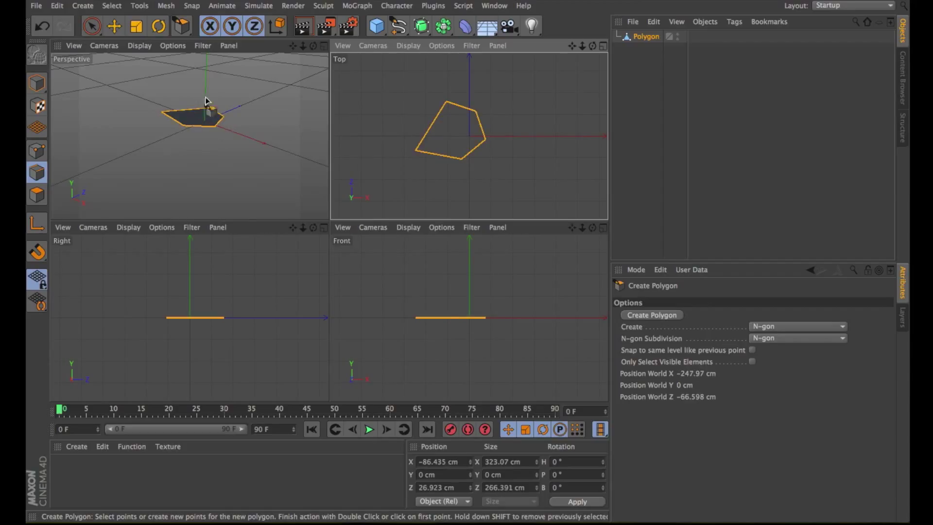
- Return to Model mode, deselect, then select and delete the Polygon object
left_click(92, 25)
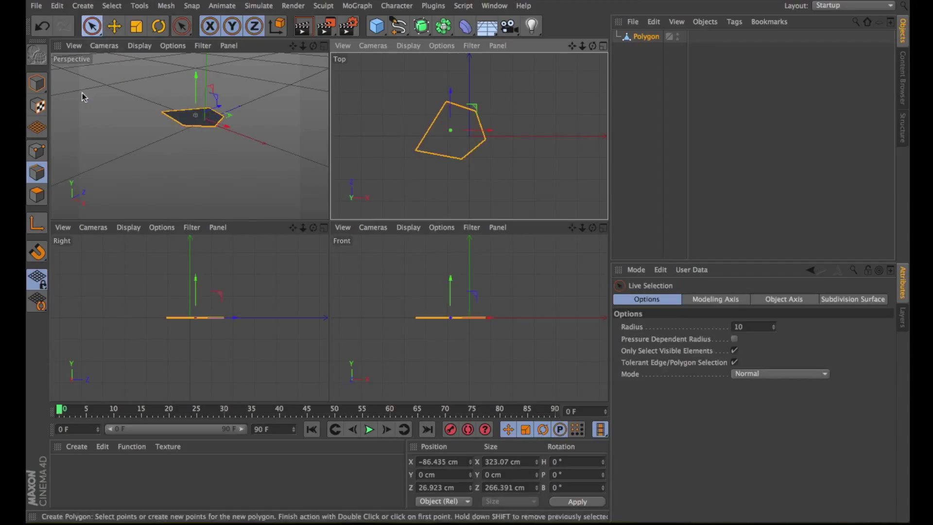
left_click(35, 89)
left_click(535, 119)
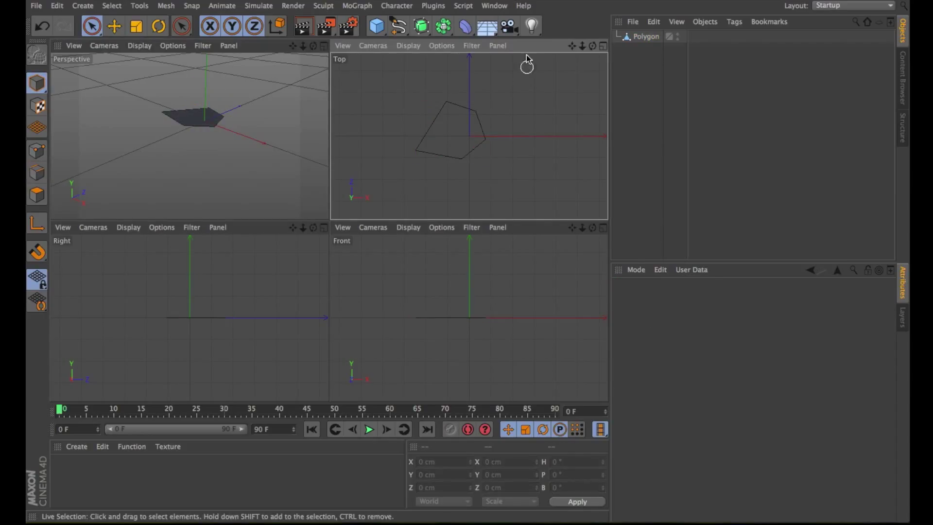
left_click(637, 37)
key("Delete")
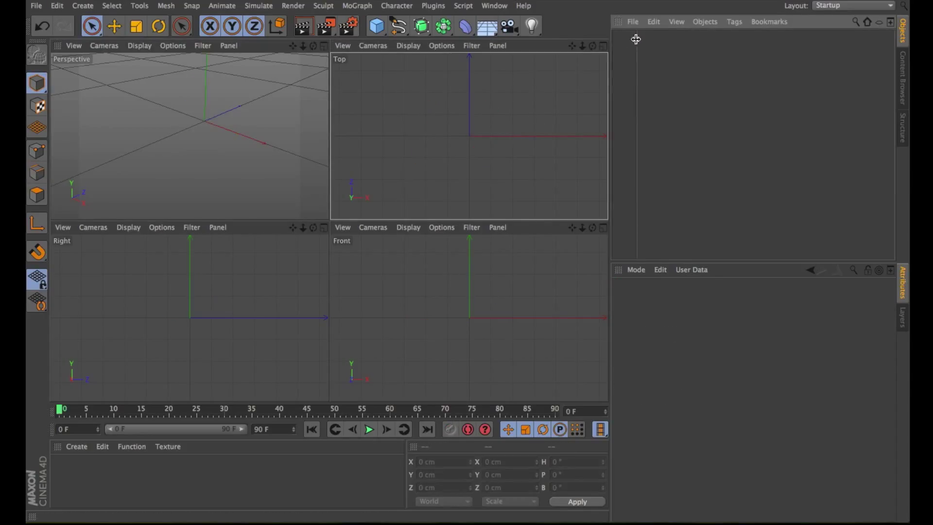
- Add a new cube and make it an editable polygon object
left_click(384, 30)
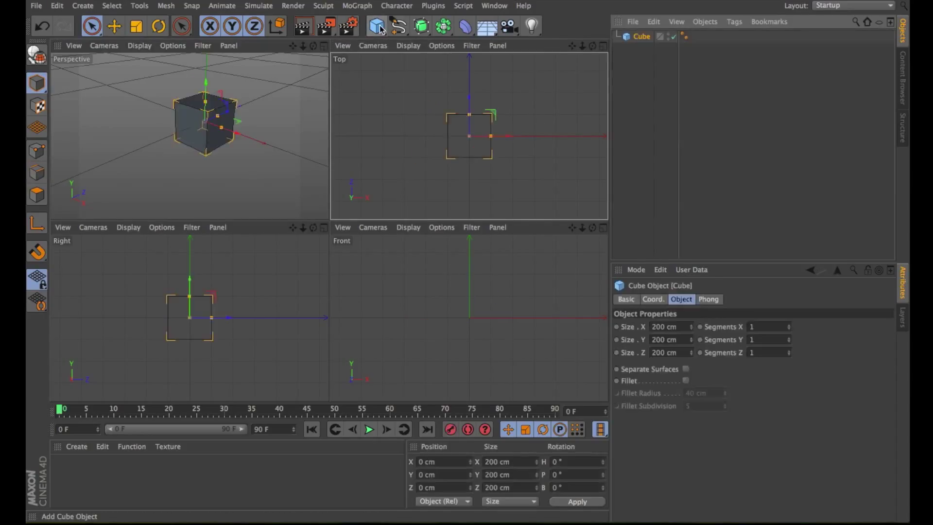
left_click(39, 54)
left_click(166, 6)
mouse_move(168, 25)
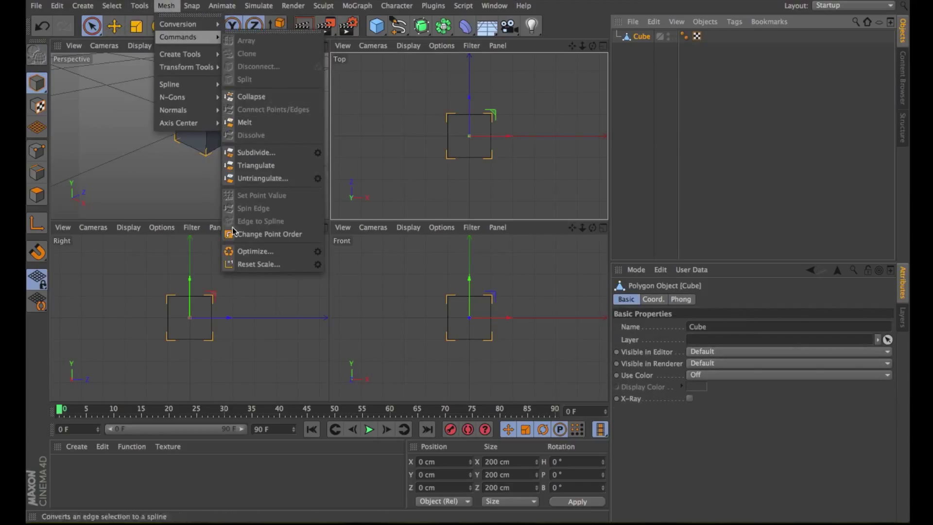
left_click(255, 251)
left_click(324, 49)
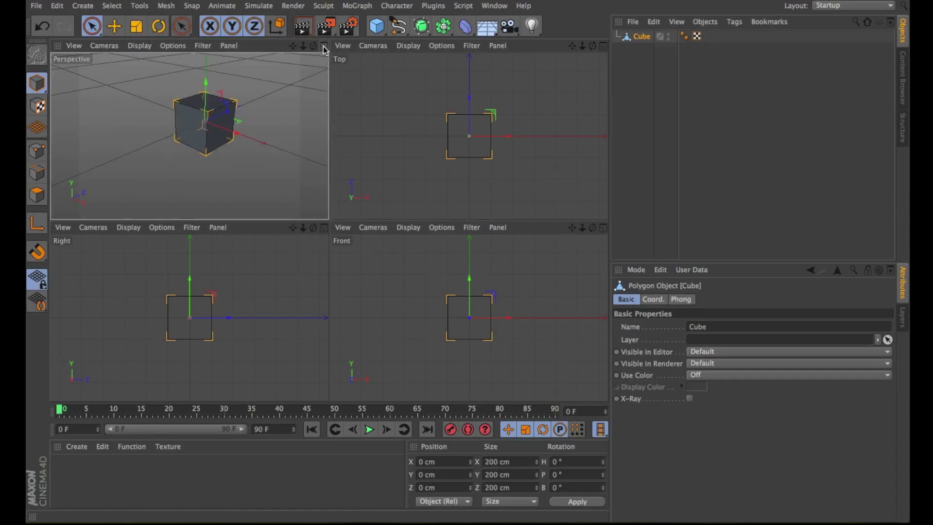
left_click(323, 46)
left_click(605, 47)
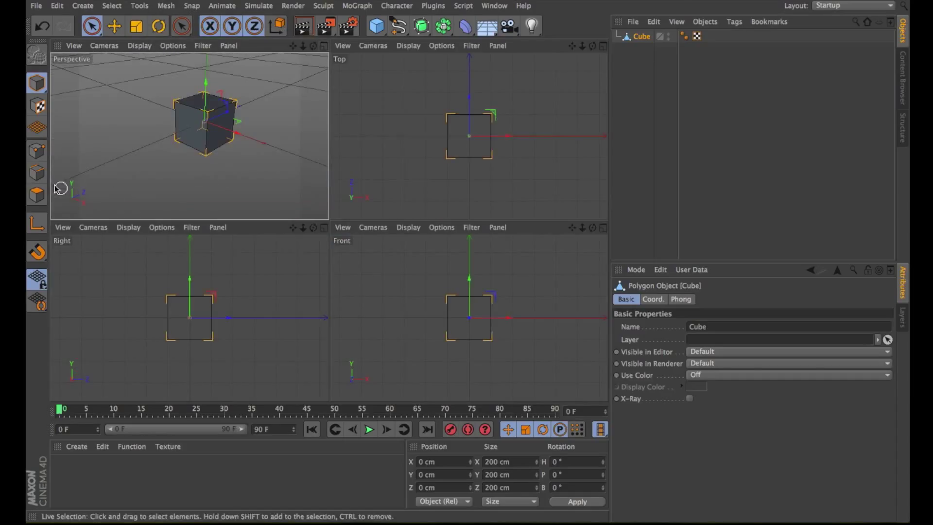
- Live-select the cube's side edges with Only Select Visible Elements off, then maximize Perspective
left_click(36, 172)
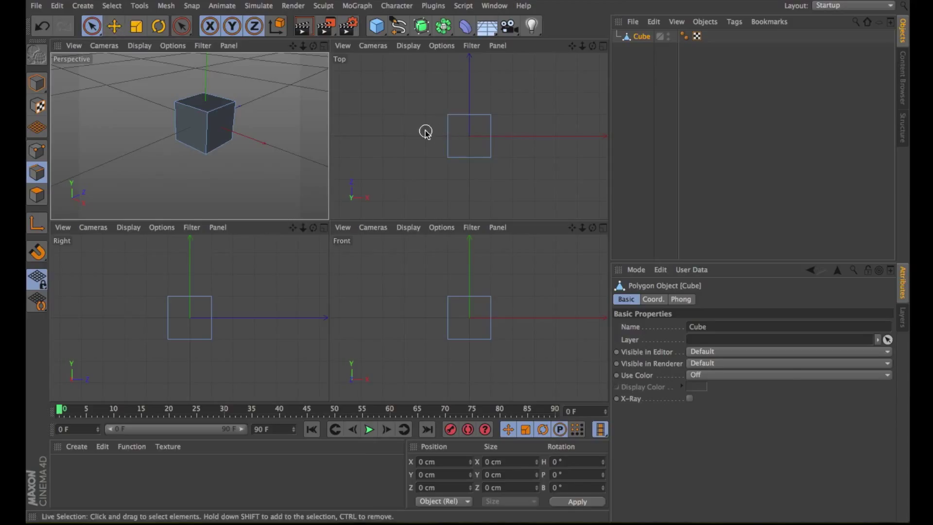
left_click(92, 26)
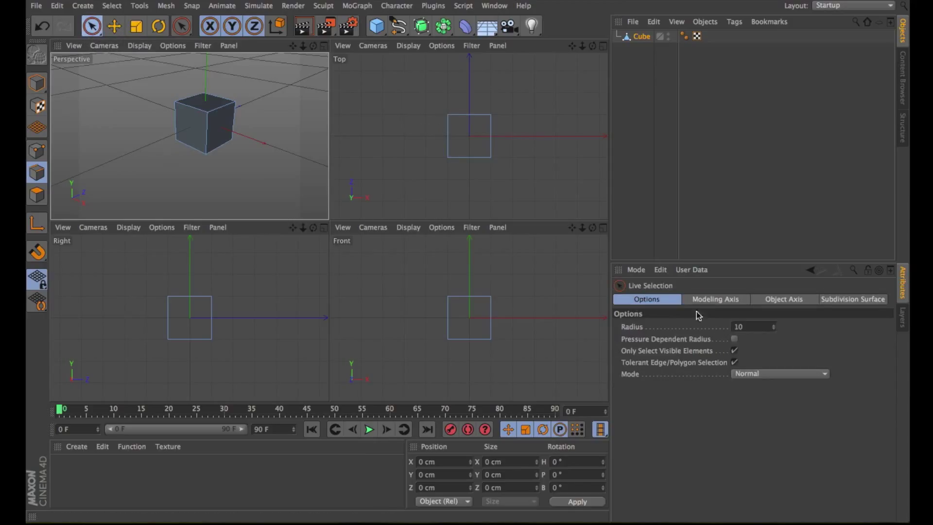
left_click(734, 350)
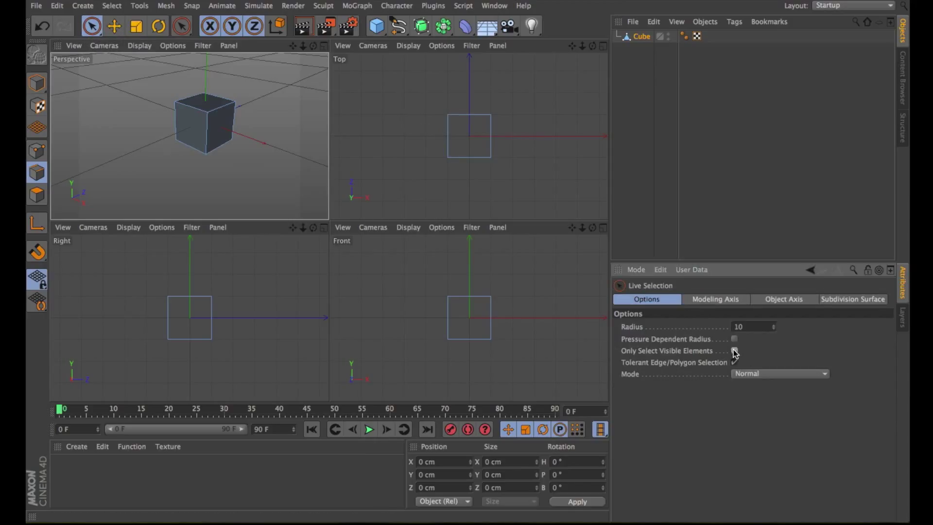
left_click_drag(399, 131, 547, 139)
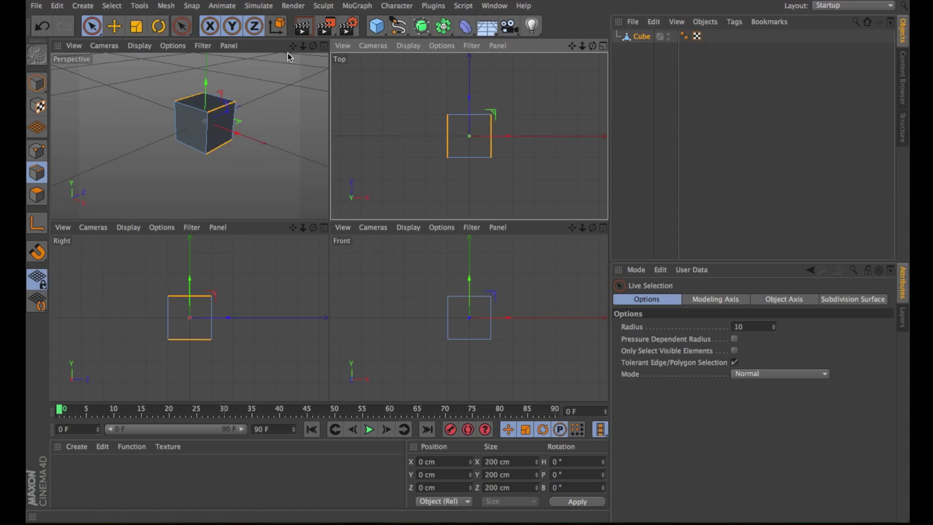
left_click(324, 45)
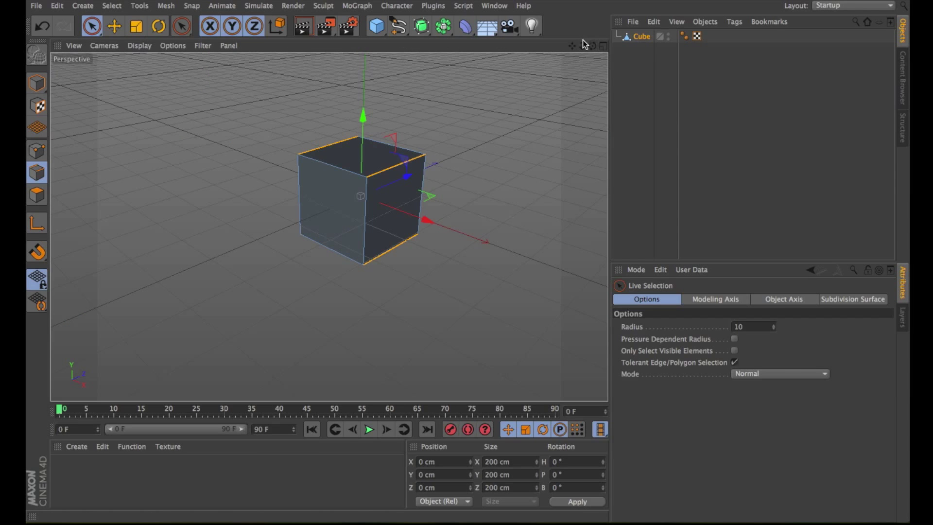
left_click_drag(581, 45, 590, 45)
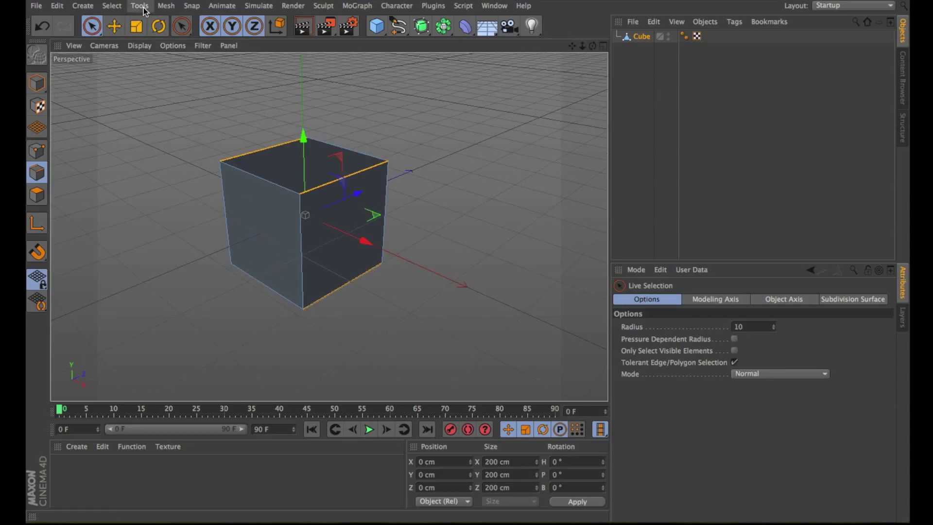
left_click(141, 6)
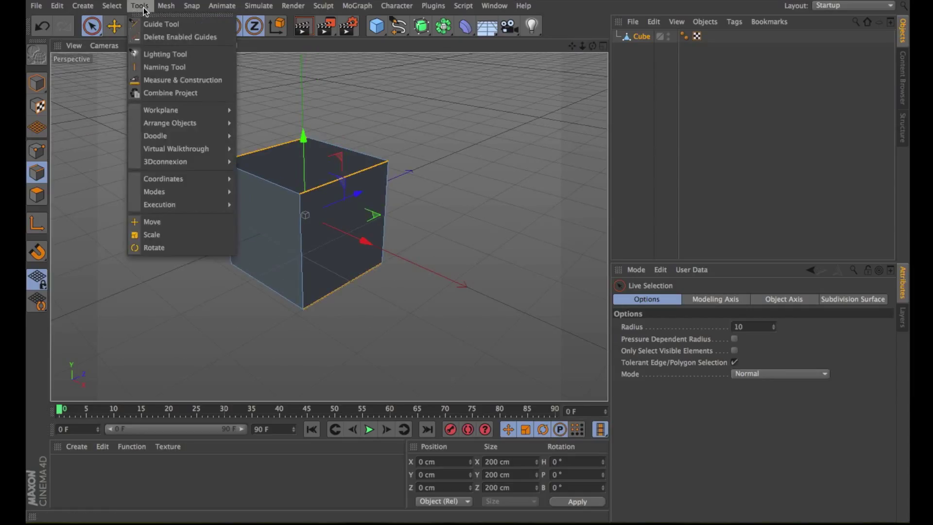
- Apply Edge Cut to the selected edges with Subdivision 3 and Create N-gons unchecked
mouse_move(159, 6)
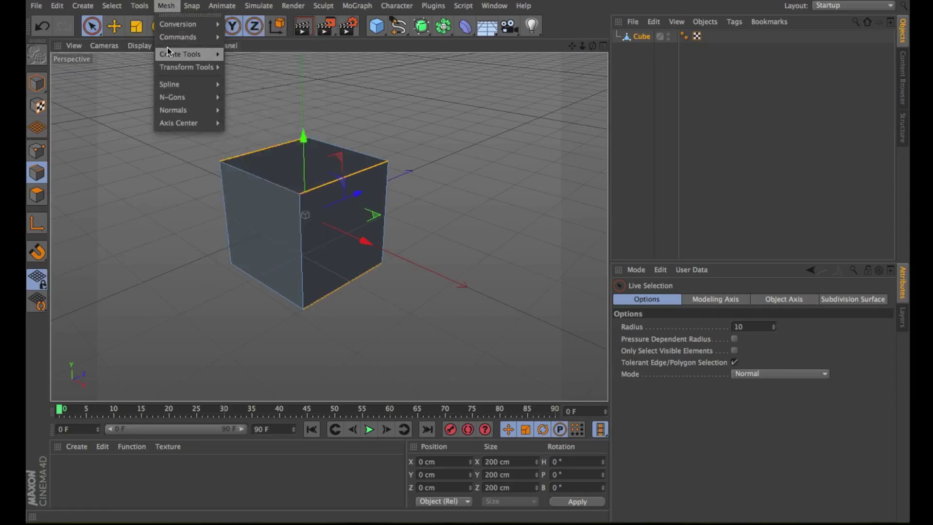
mouse_move(170, 52)
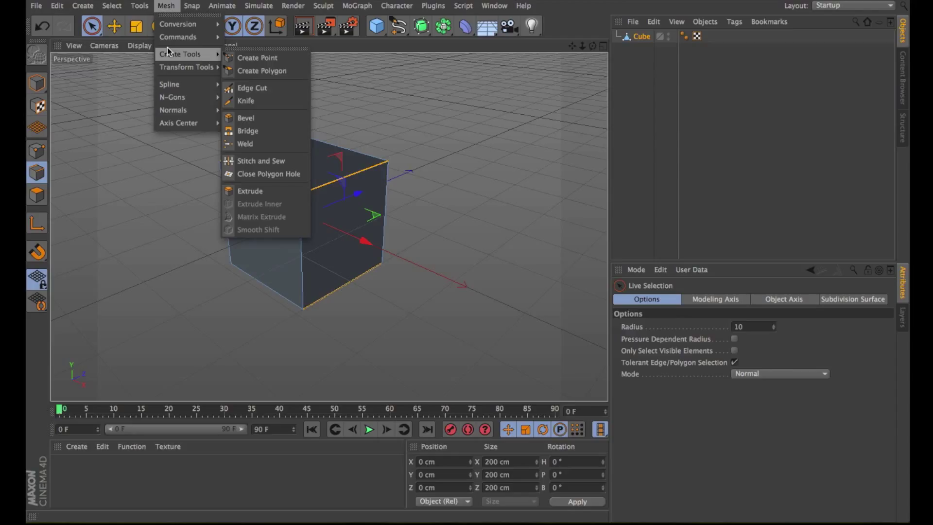
left_click(388, 96)
right_click(377, 104)
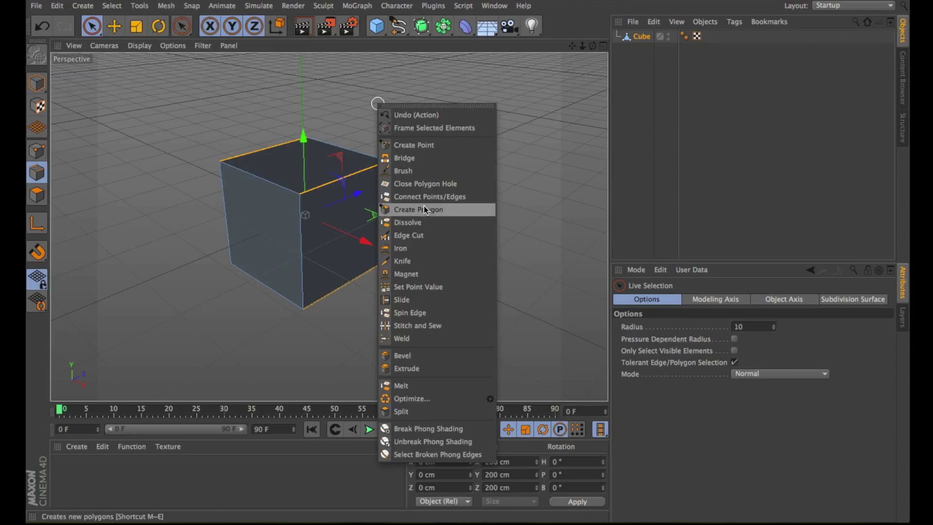
left_click(410, 235)
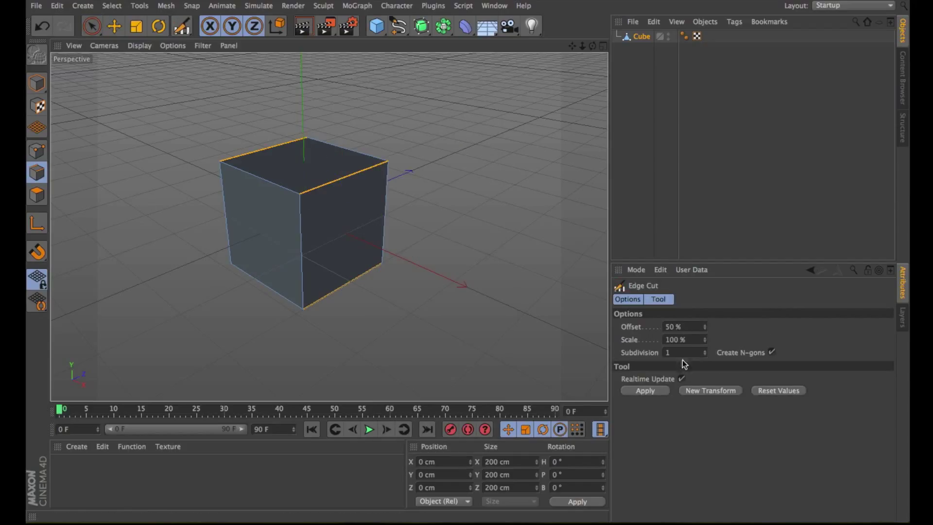
left_click(705, 353)
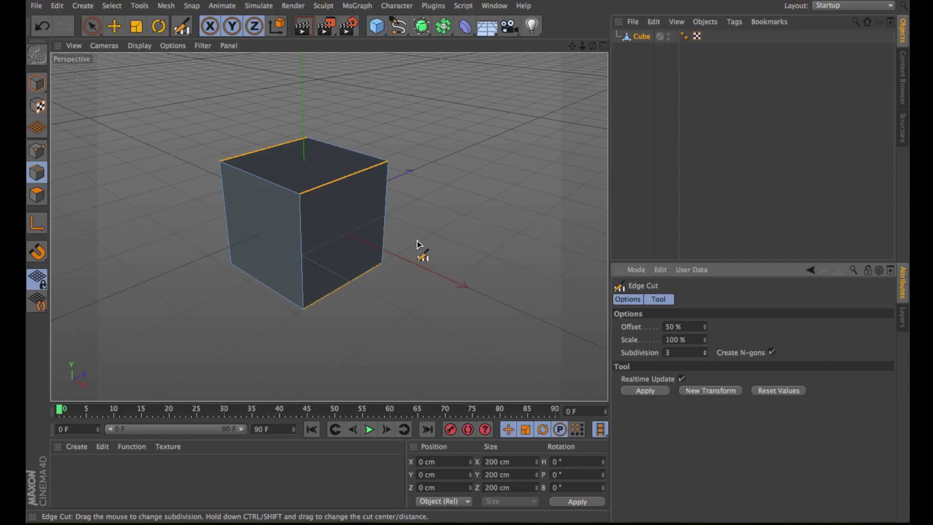
left_click(772, 352)
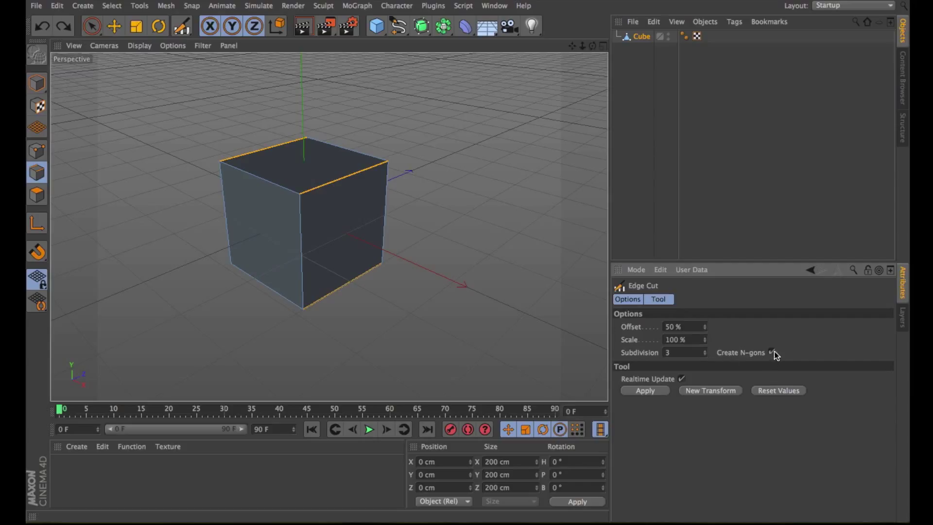
left_click(651, 391)
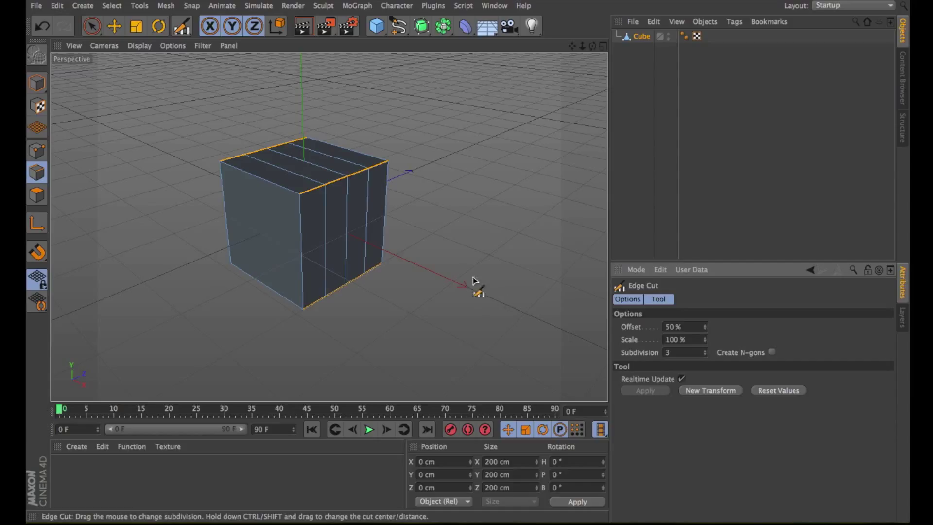
- Undo the edge cut, trial scale, offset and extra-loop cuts, undoing each, then return to Model mode
key("ctrl+z")
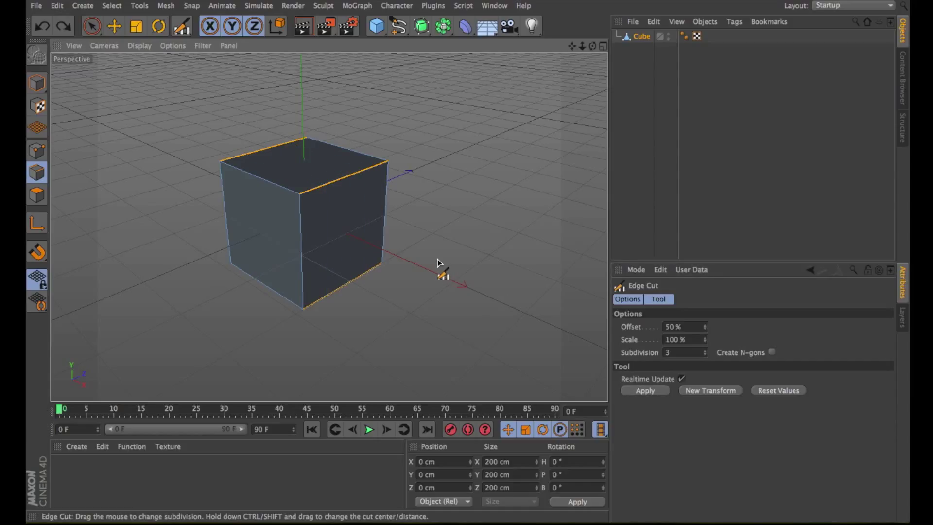
mouse_move(437, 258)
left_mouse_down("shift")
mouse_move(420, 258)
mouse_move(472, 259)
mouse_move(450, 259)
left_mouse_up("shift")
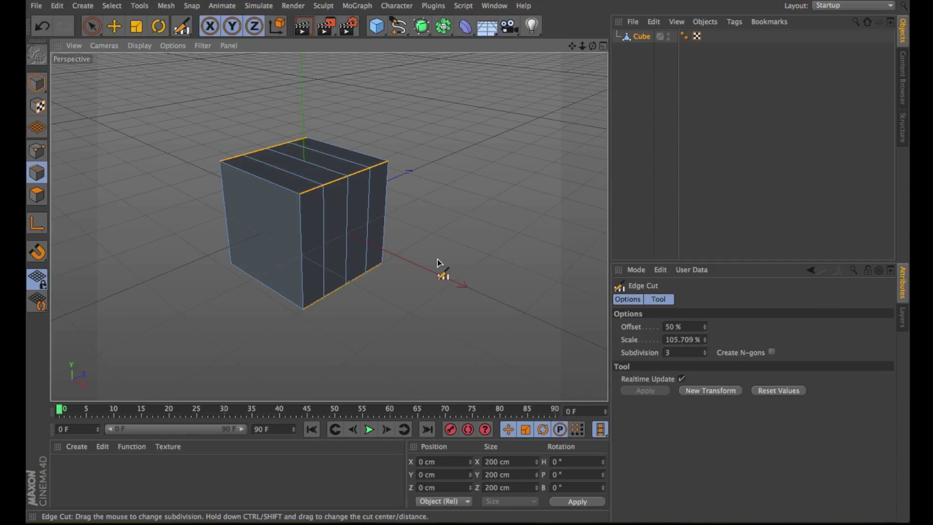
key("ctrl+z")
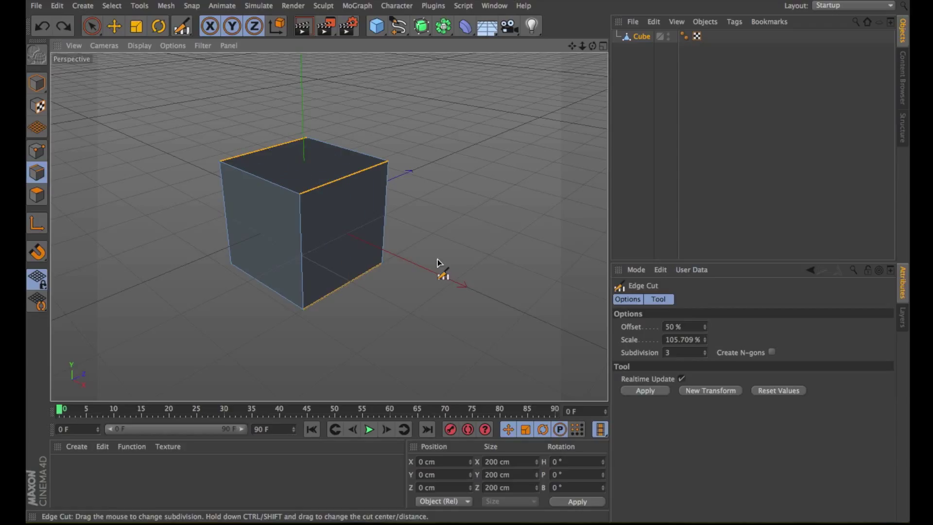
mouse_move(438, 259)
left_mouse_down("ctrl")
mouse_move(426, 259)
mouse_move(440, 259)
left_mouse_up("ctrl")
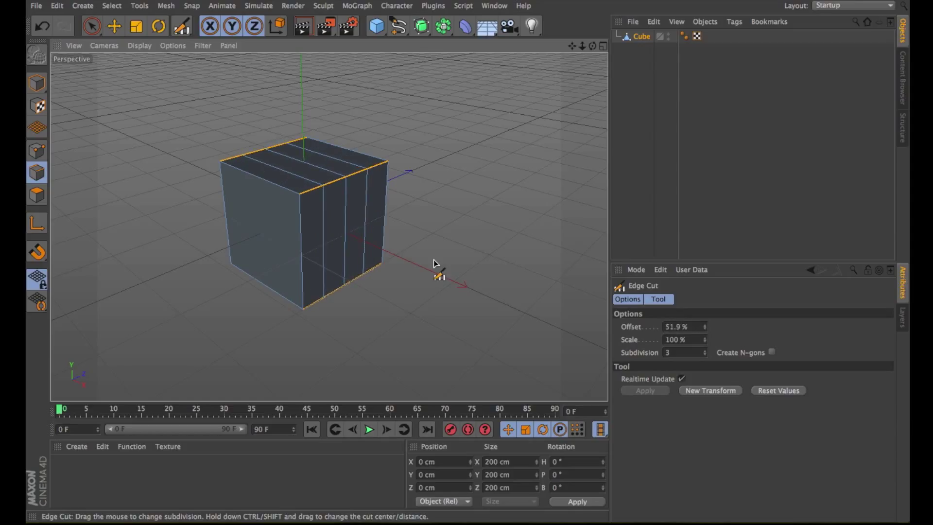
key("ctrl+z")
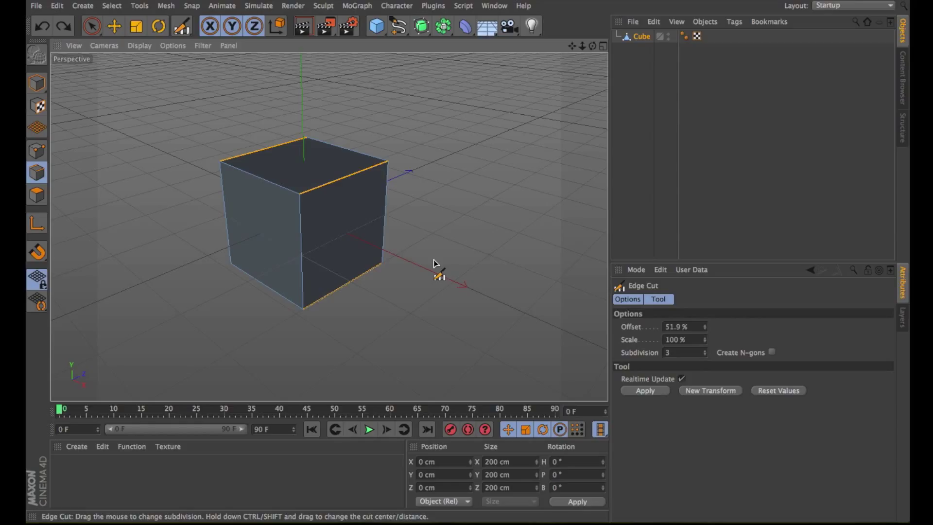
left_click_drag(434, 259, 452, 259)
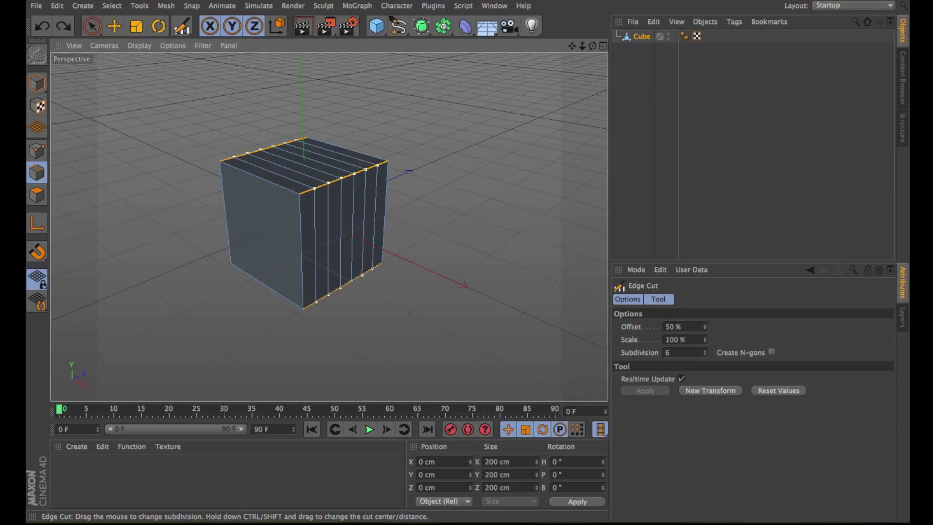
key("ctrl+z")
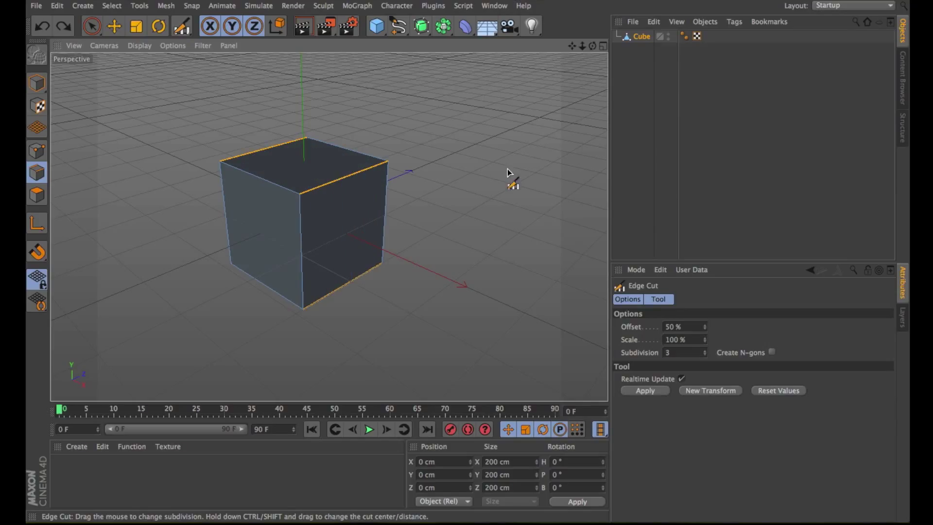
left_click(37, 83)
- In Edges mode, activate the Knife with Create N-gons and Restrict to Selection turned off
left_click(93, 27)
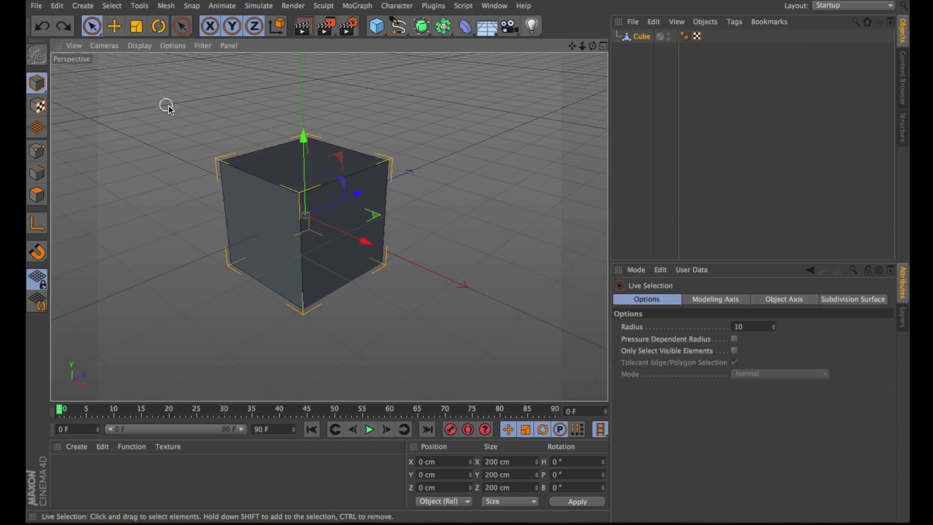
left_click(33, 175)
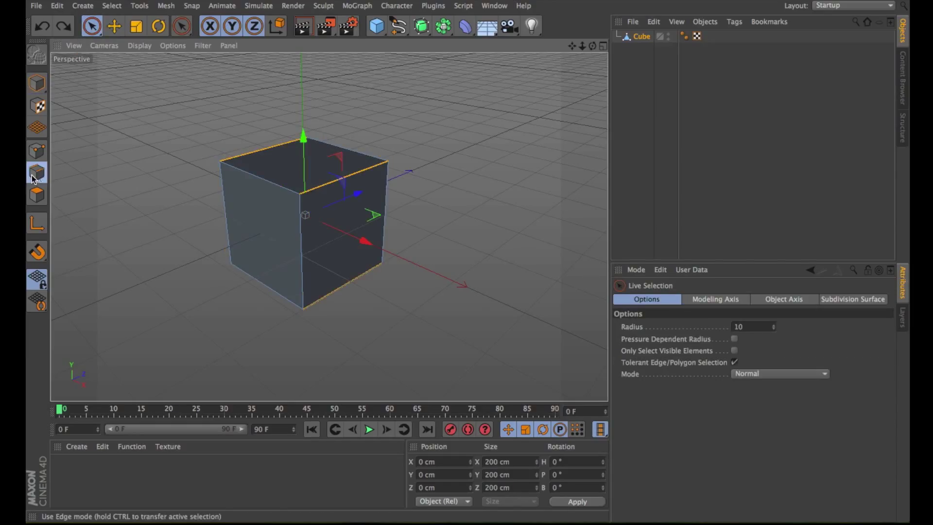
right_click(476, 158)
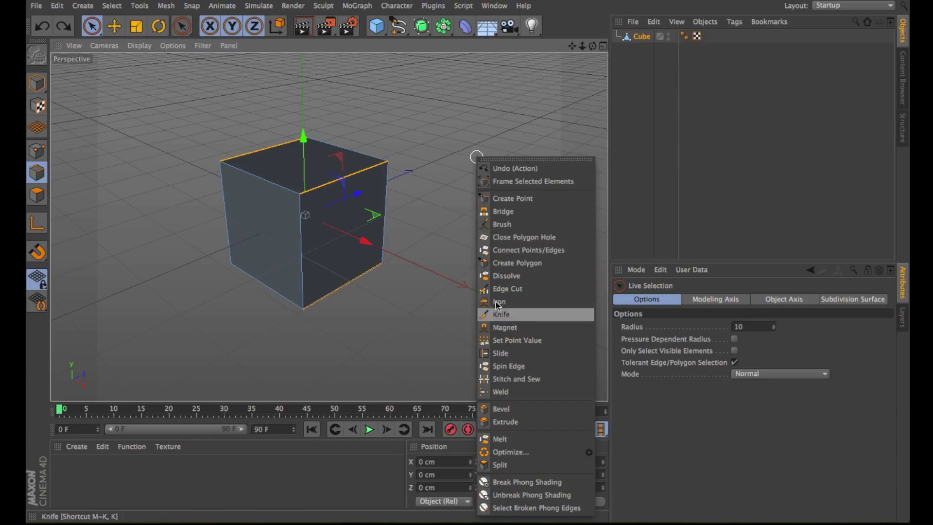
left_click(165, 6)
left_click(165, 5)
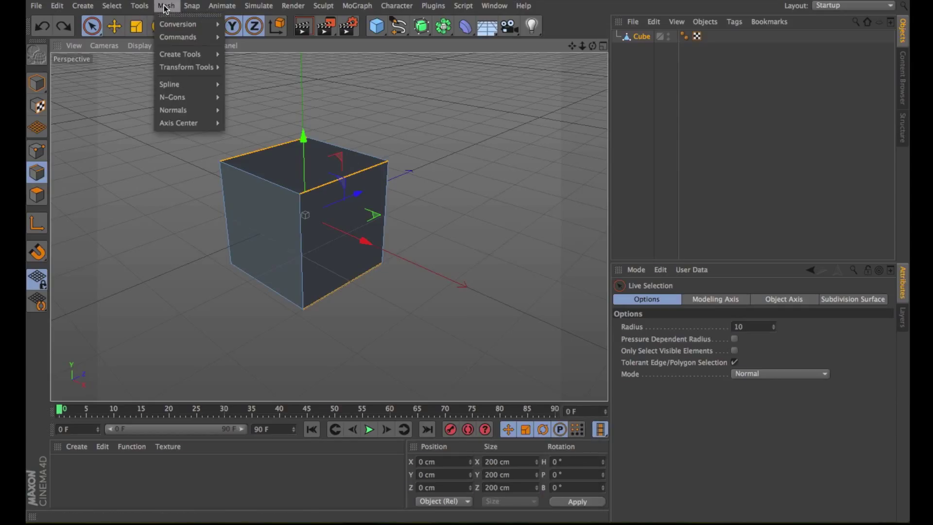
mouse_move(178, 54)
left_click(230, 101)
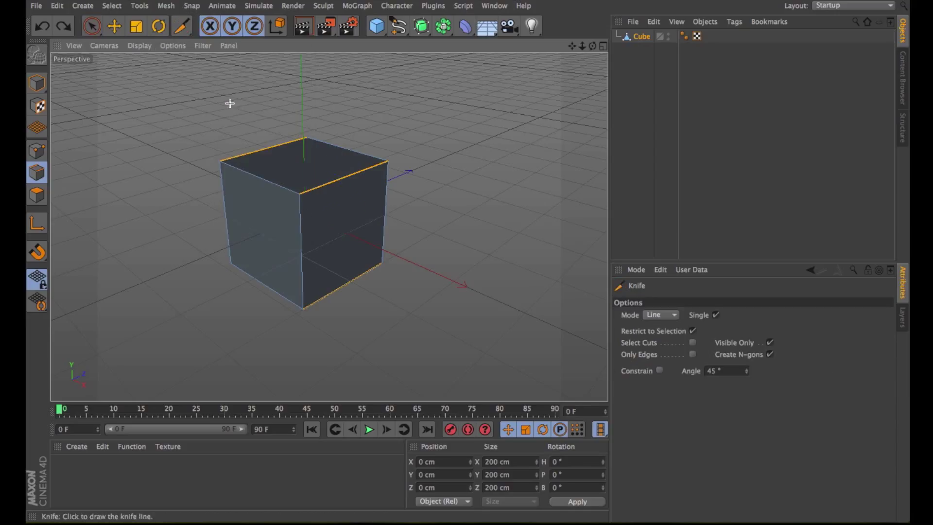
left_click(771, 354)
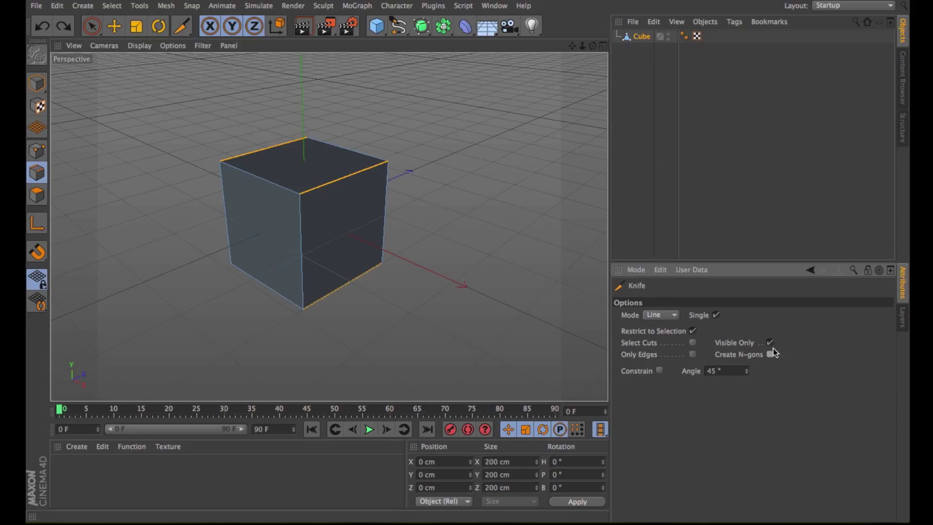
left_click(693, 332)
- In four views, cut a trial knife line across the cube in Top, undo it, and open Knife Mode
left_click(603, 46)
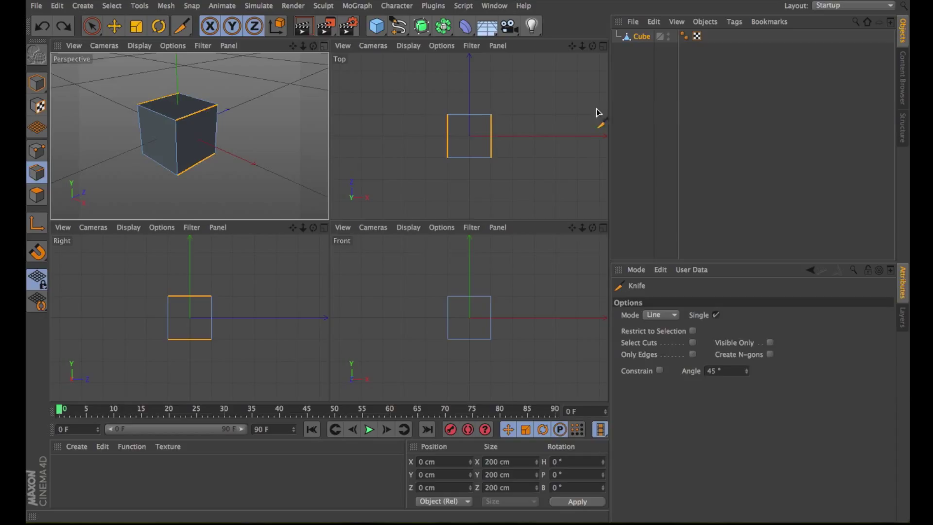
left_click(428, 130)
left_click_drag(441, 129, 526, 126)
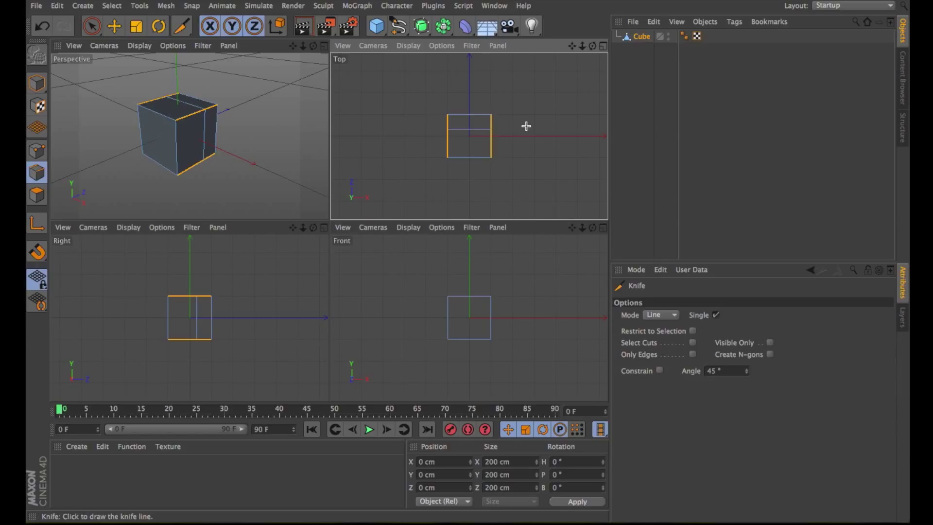
key("ctrl+z")
left_click(659, 315)
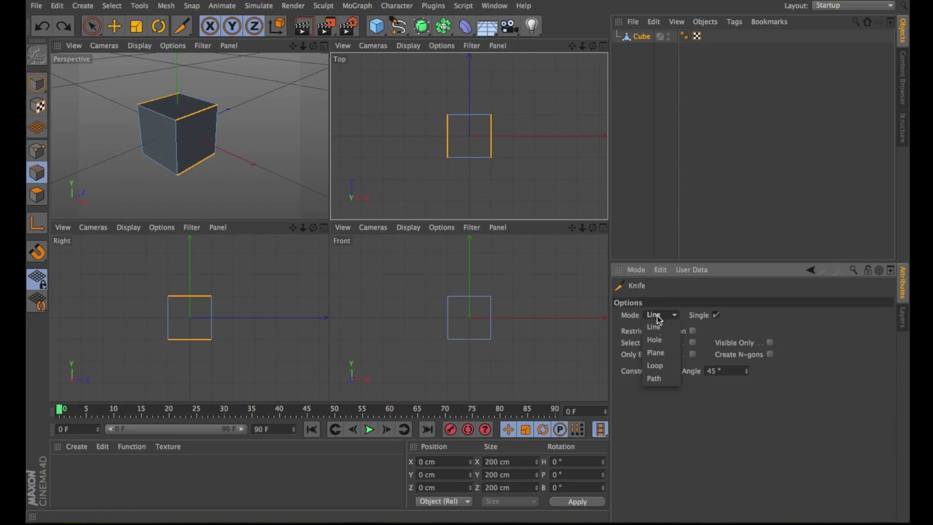
- Set Knife Mode to Loop, add and undo a loop cut in maximized Perspective, then pan
left_click(654, 365)
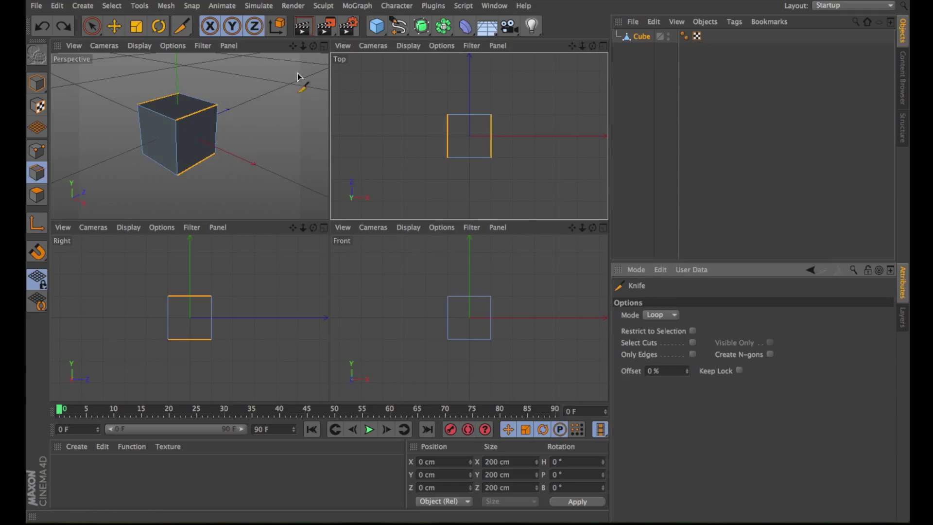
middle_click(325, 102)
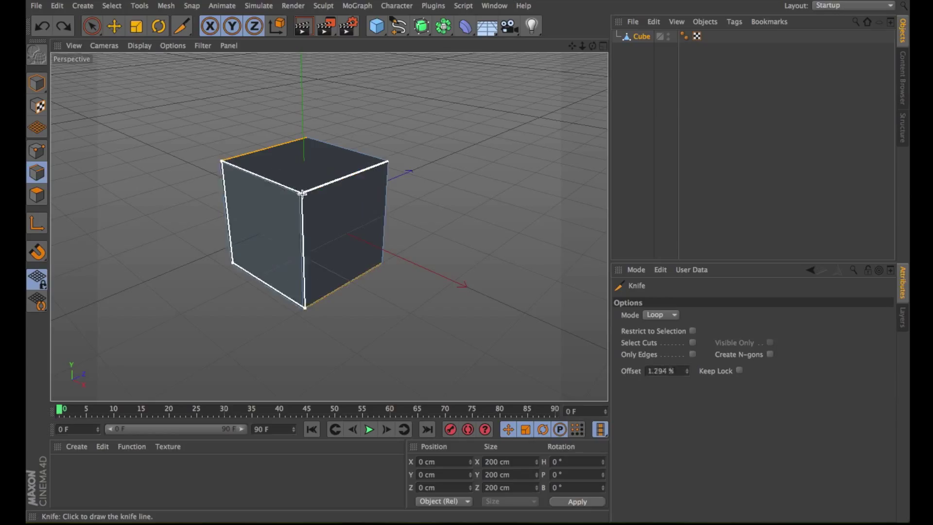
left_click(319, 189)
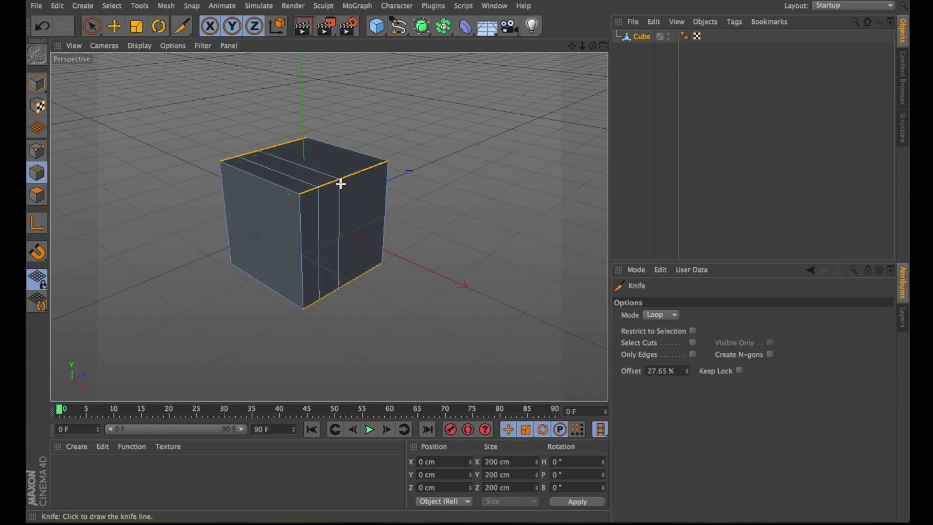
key("ctrl+z")
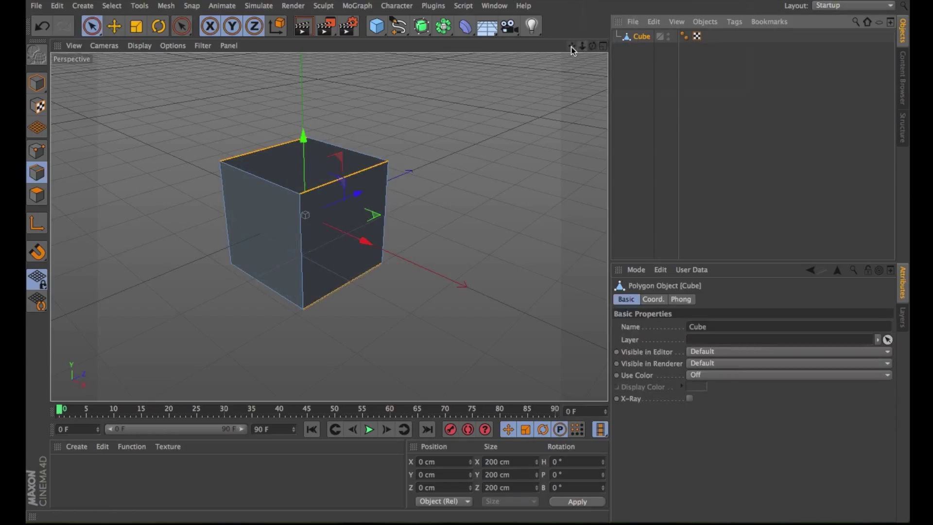
left_click_drag(572, 46, 571, 48)
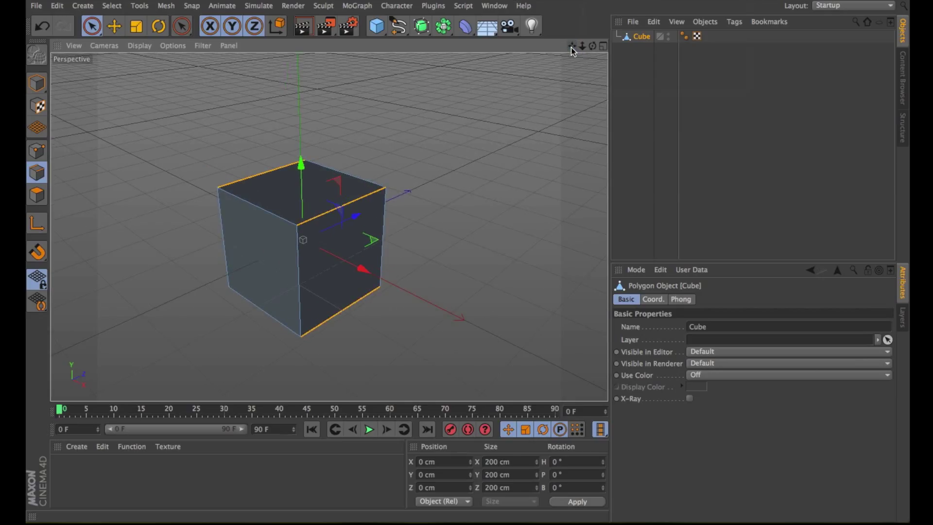
- Activate the Bevel tool, raise Subdivision to 2, and undo the trial bevel on the cube
right_click(390, 132)
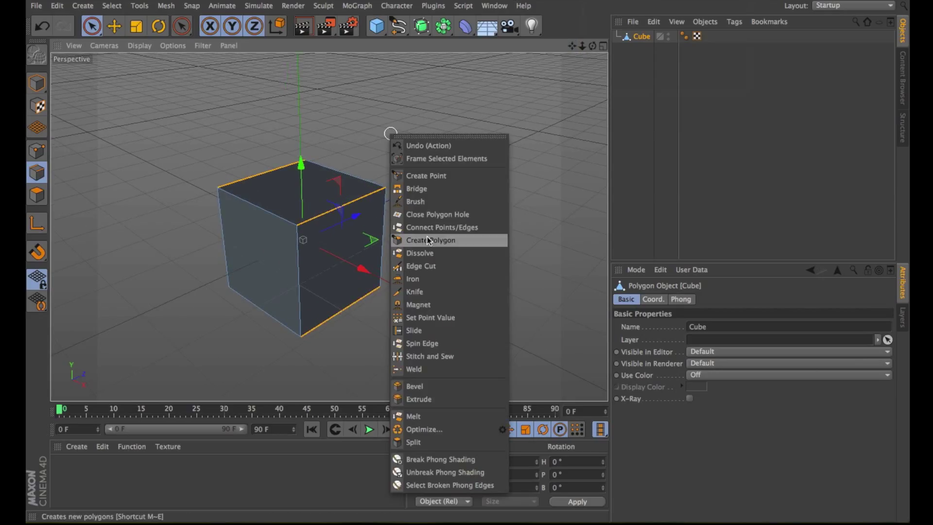
left_click(170, 12)
left_click(165, 6)
mouse_move(193, 55)
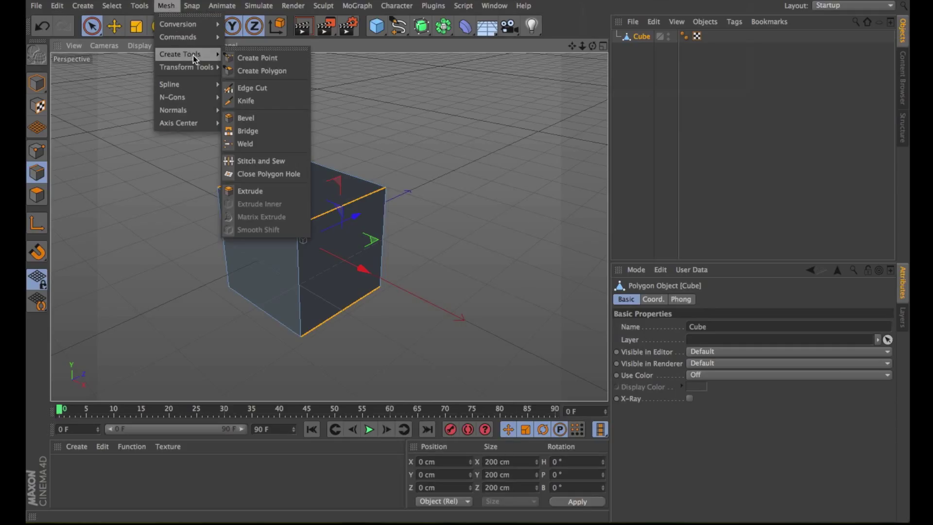
left_click(247, 117)
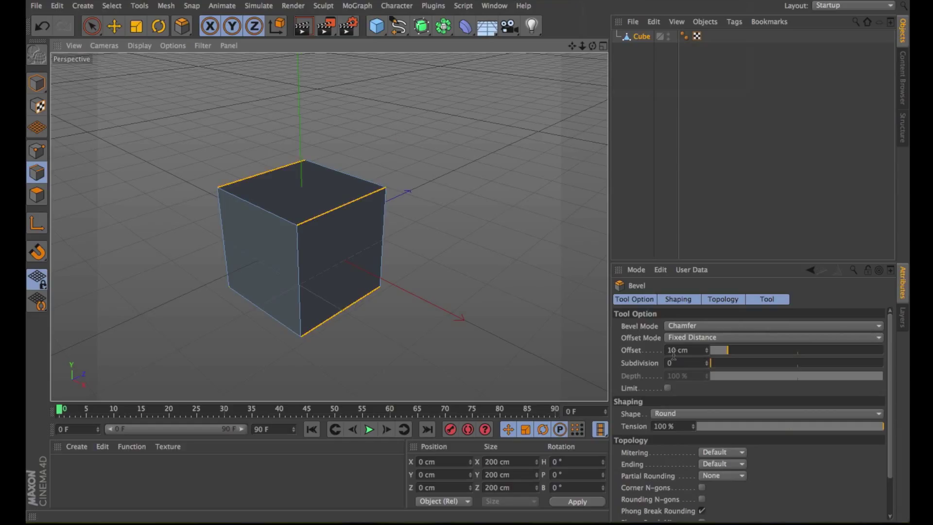
left_click(706, 362)
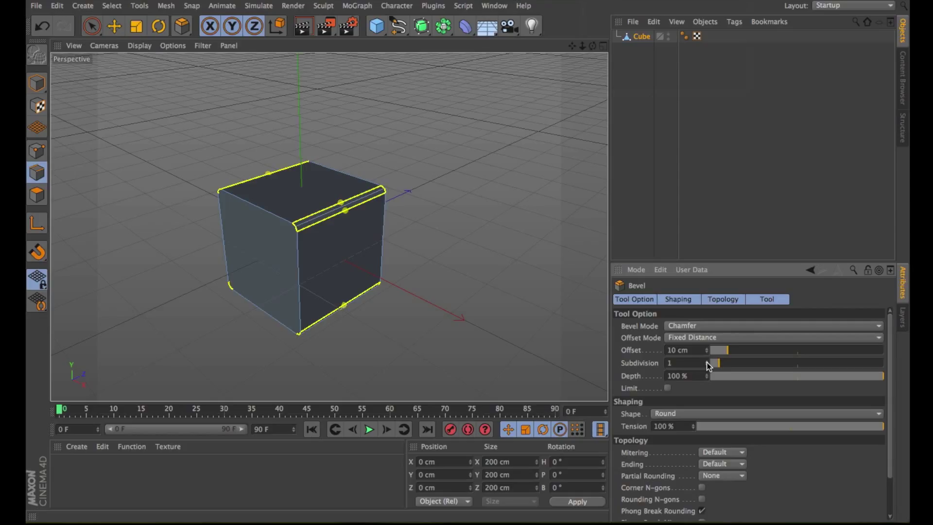
left_click(707, 363)
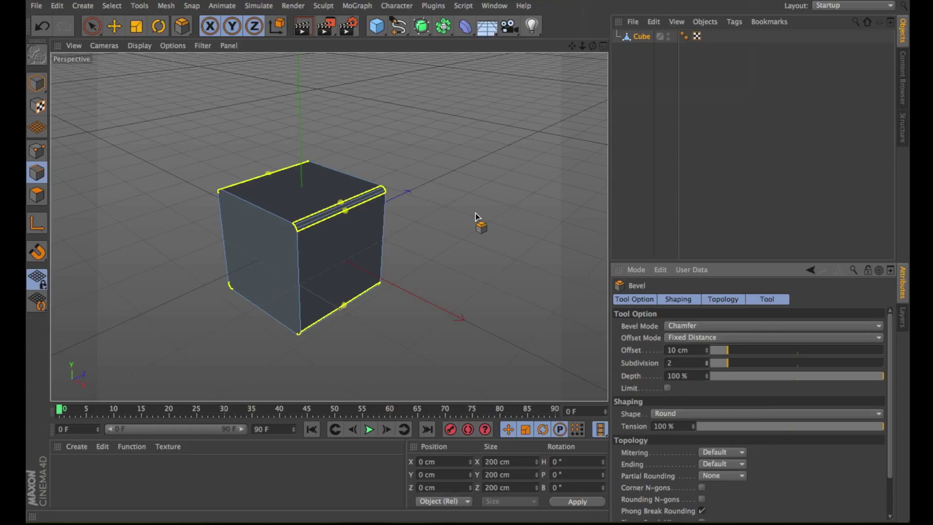
key("super+z")
key("super+z")
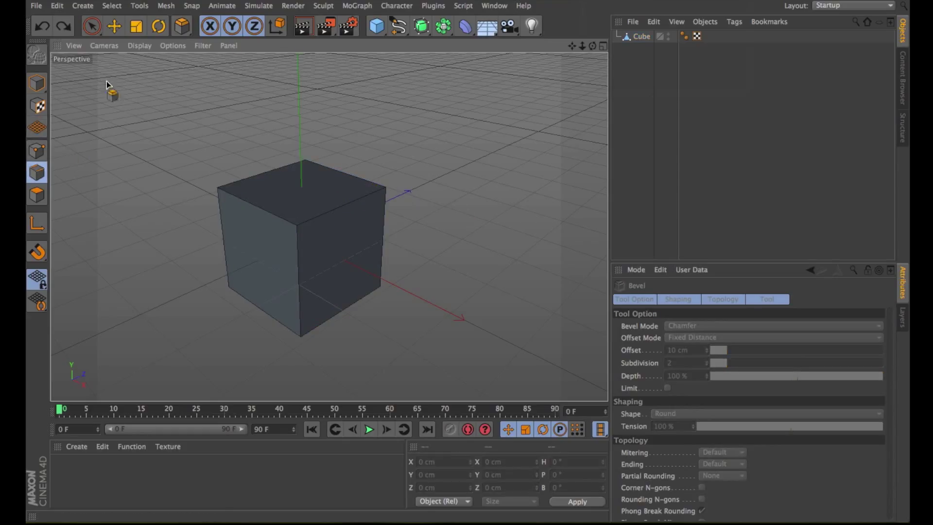
- Bevel the Cube's selected edges via M~S, dragging Offset to about 34 cm with Depth 10 %
left_click(92, 26)
left_click(641, 36)
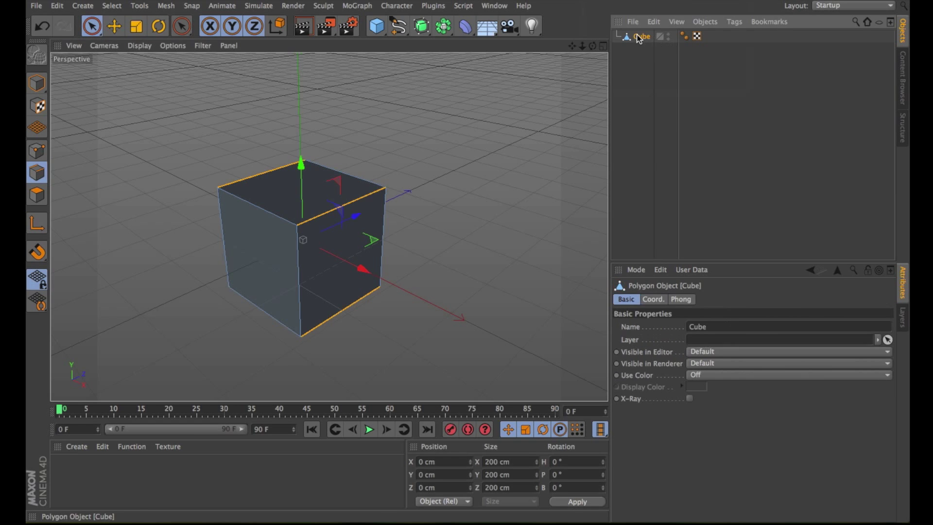
key("m")
key("s")
scroll(422, 165, "up", 5)
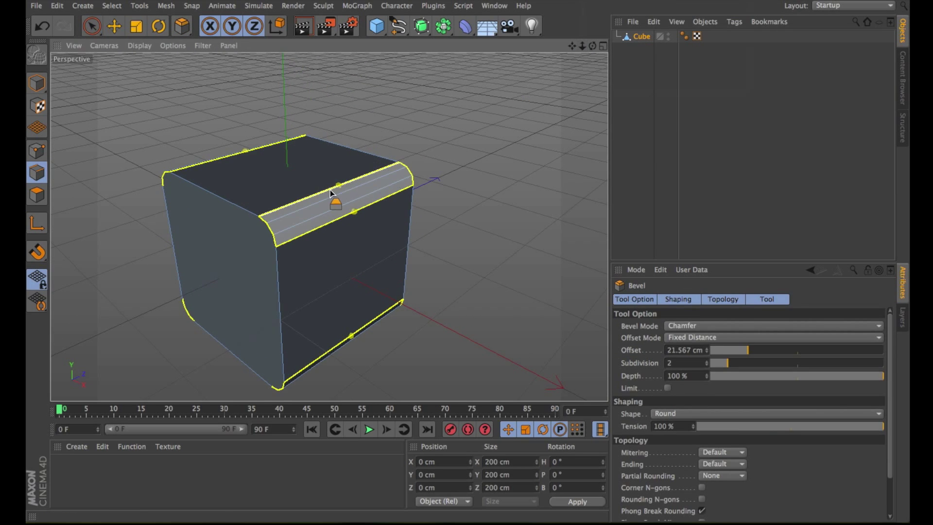
left_click_drag(340, 186, 264, 232)
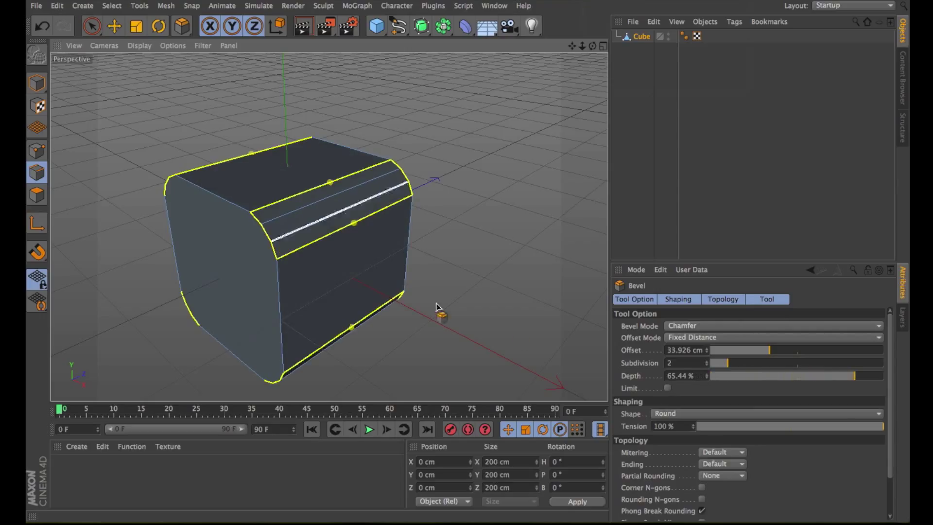
double_click(675, 375)
type("10")
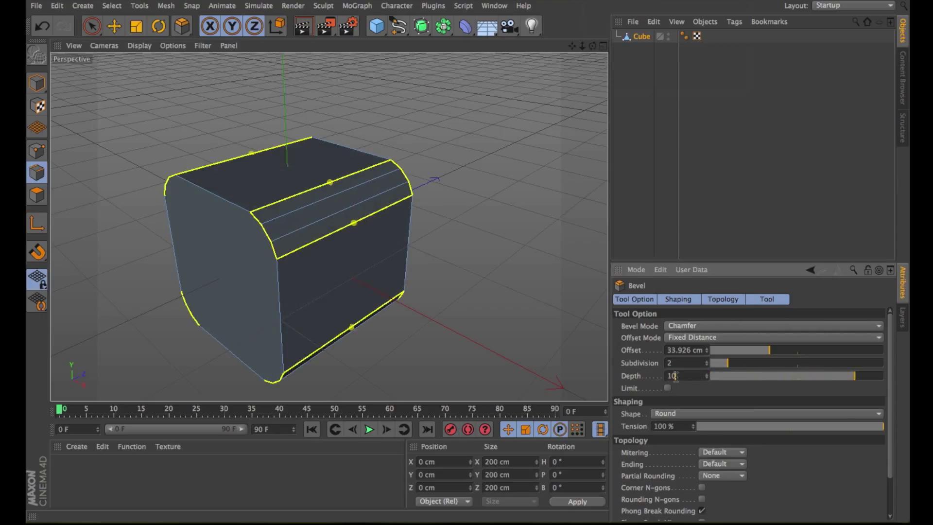
key("Return")
- In Polygon mode, select the cube's left end face
left_click(38, 195)
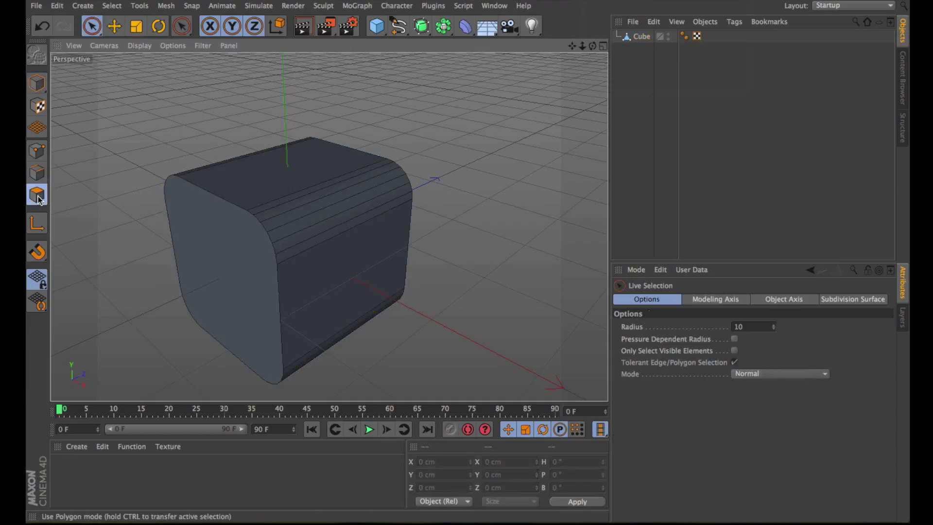
left_click(642, 36)
left_click(208, 265)
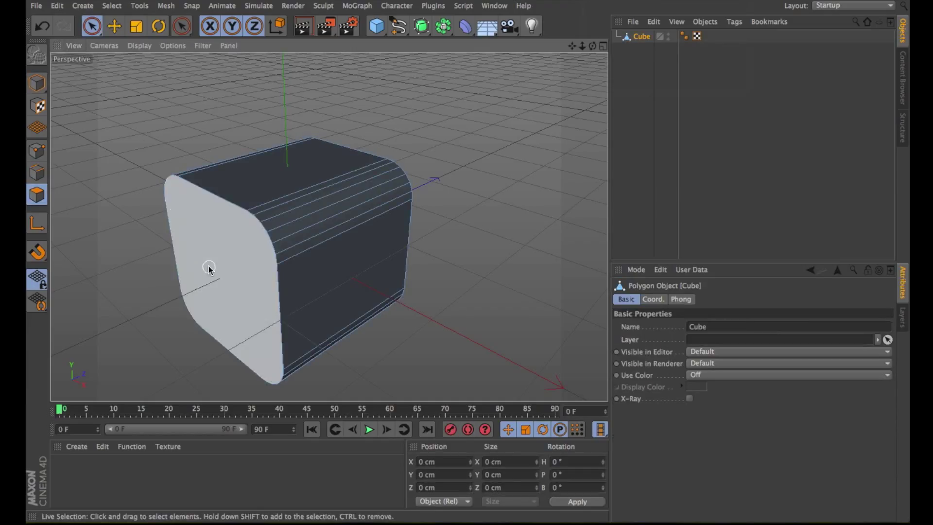
- Extrude the left face outward about 17 cm, then orbit to view the cube's other end
left_click(167, 8)
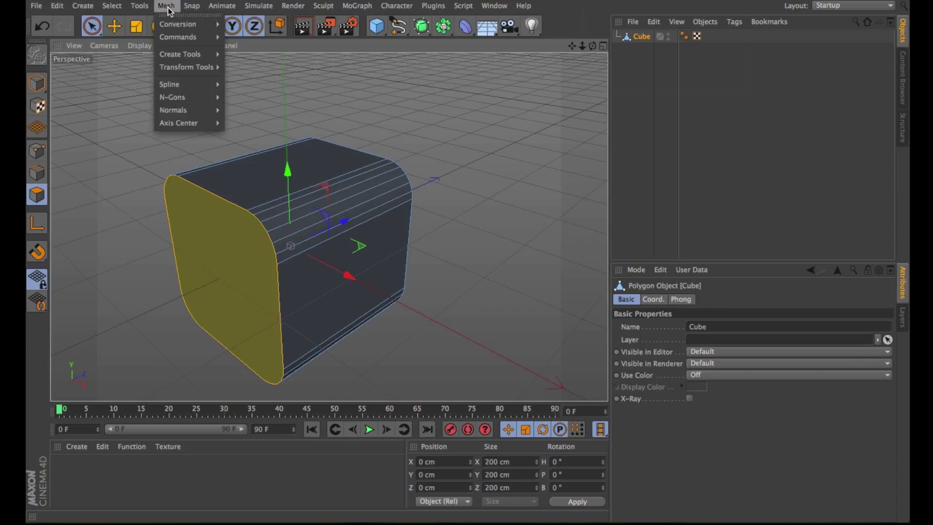
mouse_move(174, 53)
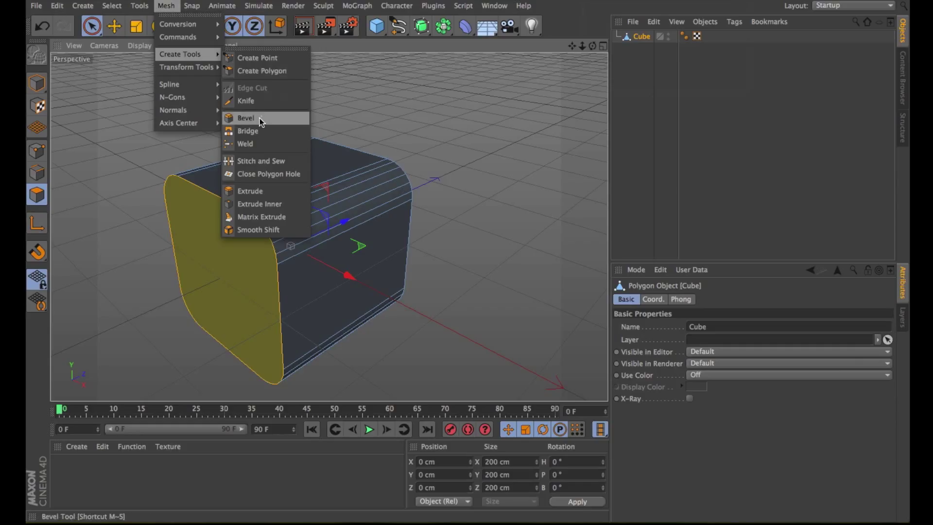
left_click(250, 190)
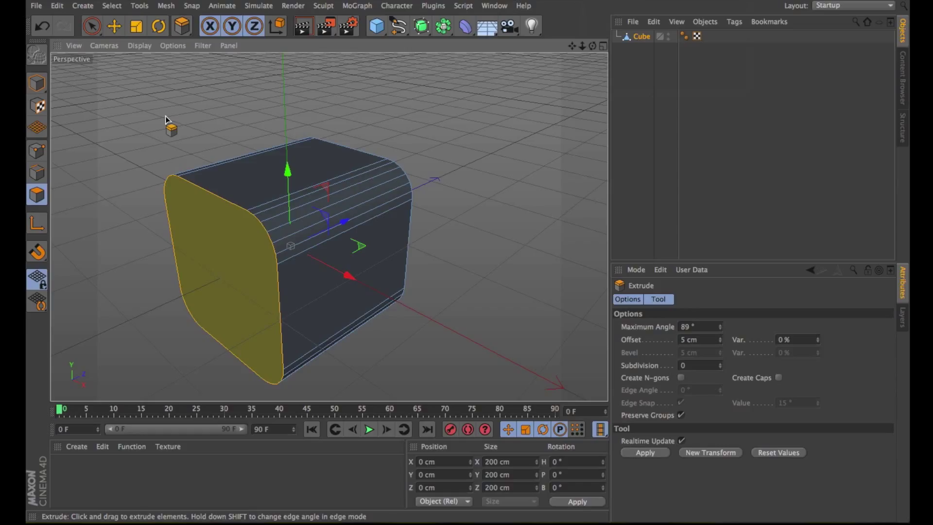
left_click_drag(150, 133, 189, 135)
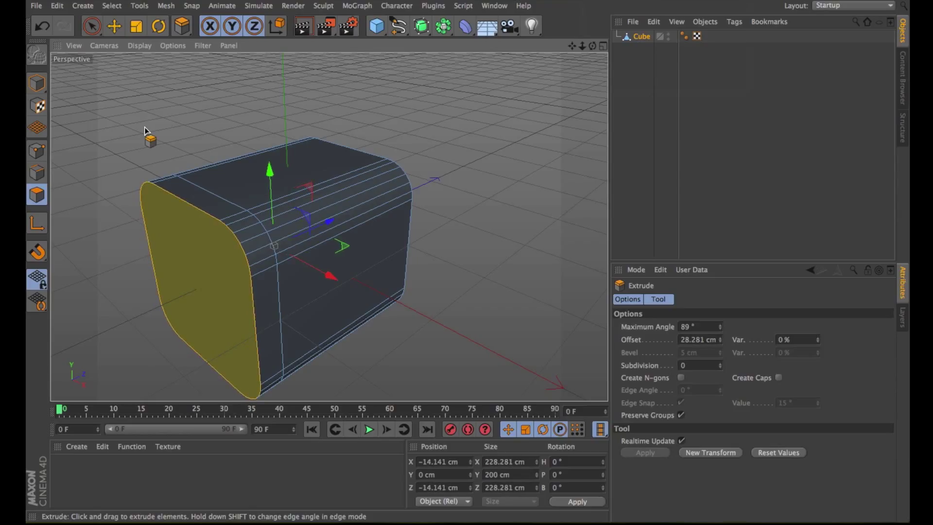
left_click(720, 338)
mouse_move(720, 337)
left_mouse_down()
mouse_move(722, 351)
mouse_move(721, 341)
left_mouse_up()
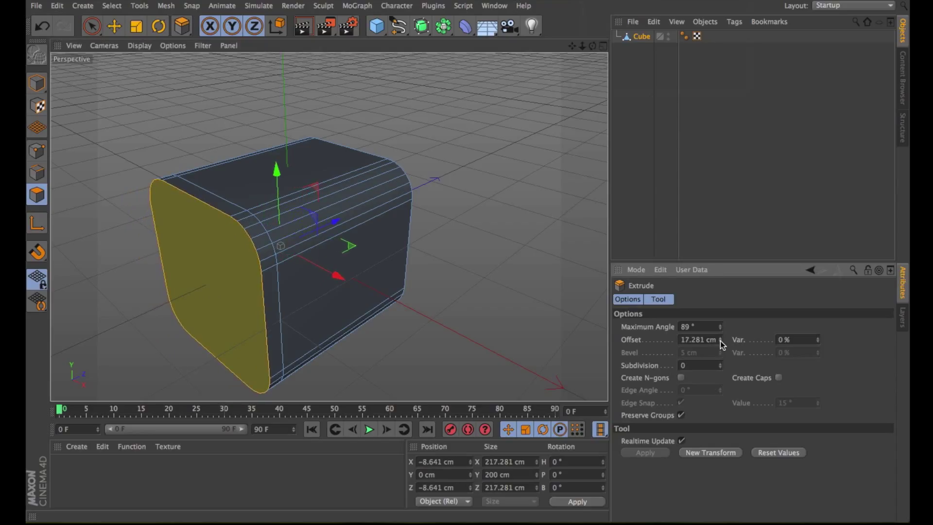
key("space")
left_click_drag(370, 204, 254, 128, "alt")
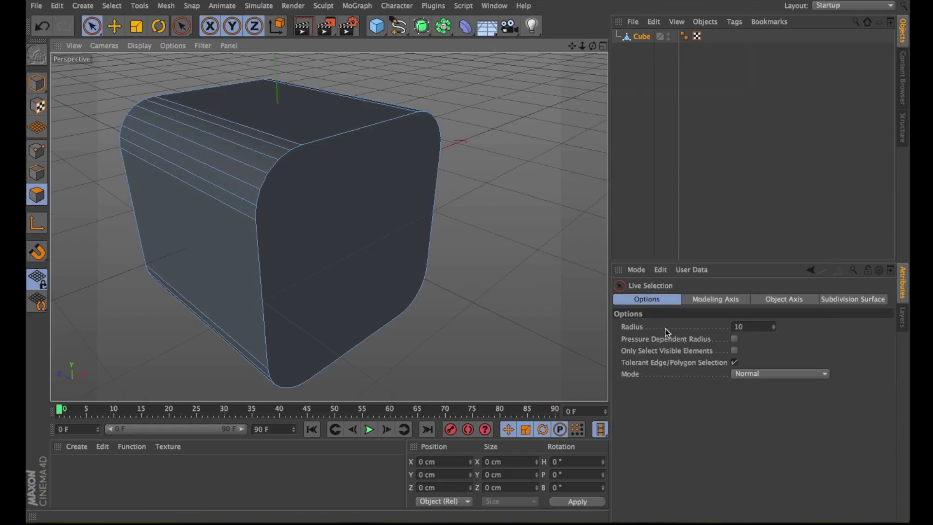
- Inset the cube's front end face with Extrude Inner by about 20.855 cm
left_click(333, 244)
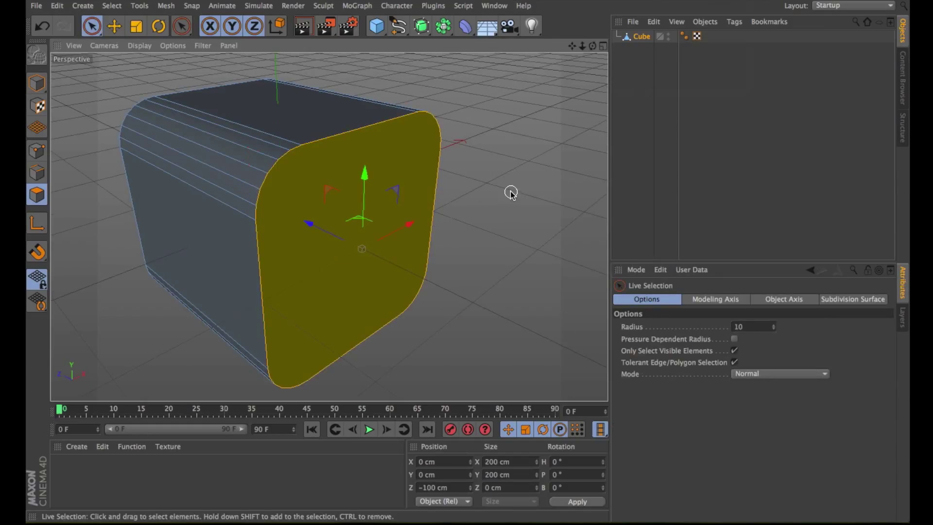
right_click(510, 194)
left_click(530, 253)
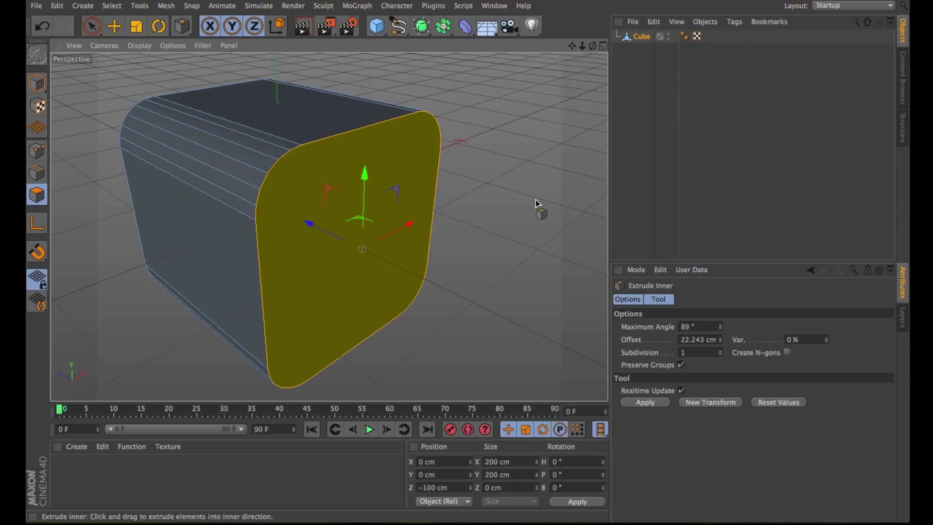
left_click_drag(535, 200, 595, 199)
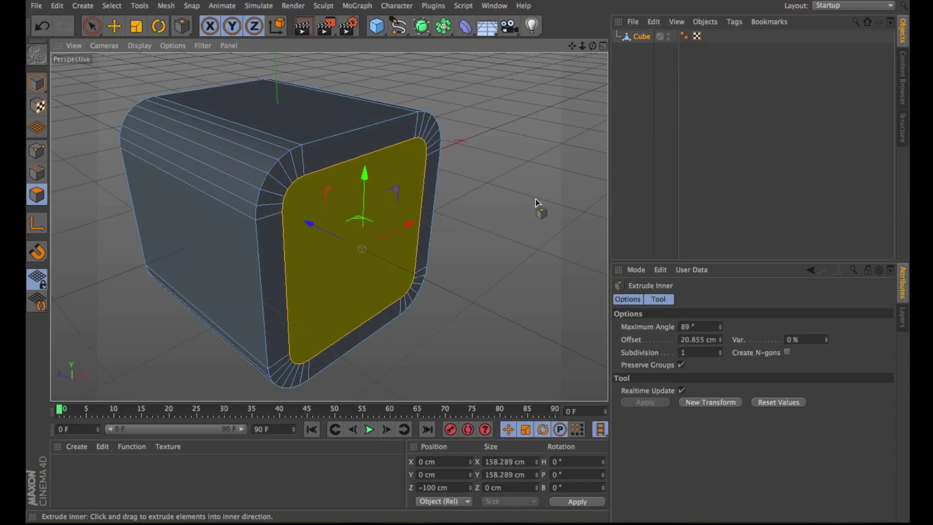
- Test inset subdivision values up to 6, then set Subdivision back to 1
left_click(719, 350)
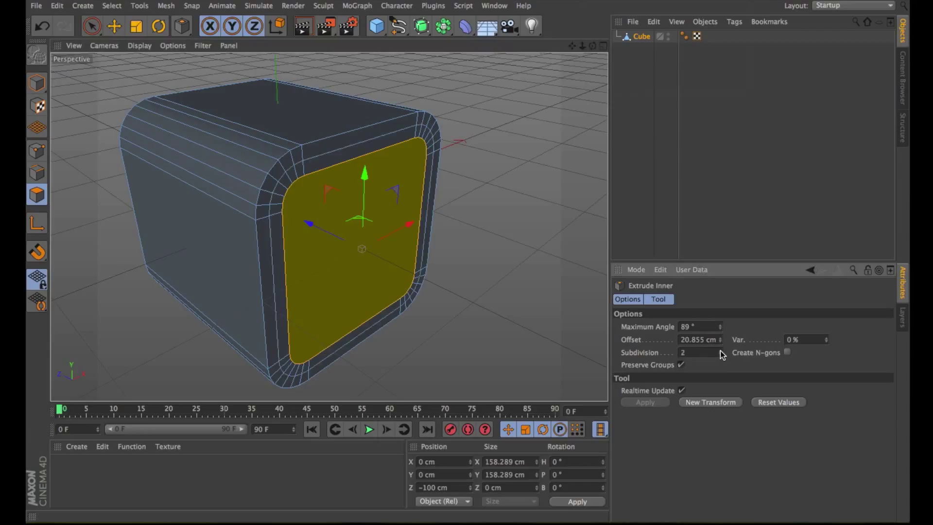
left_click(720, 350)
left_click(720, 350)
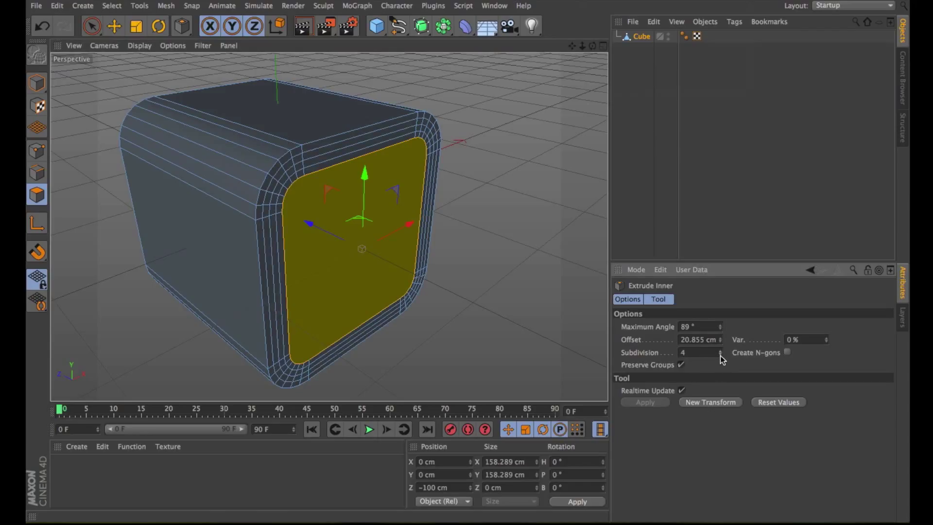
left_click(720, 354)
left_click(720, 355)
left_click(720, 355)
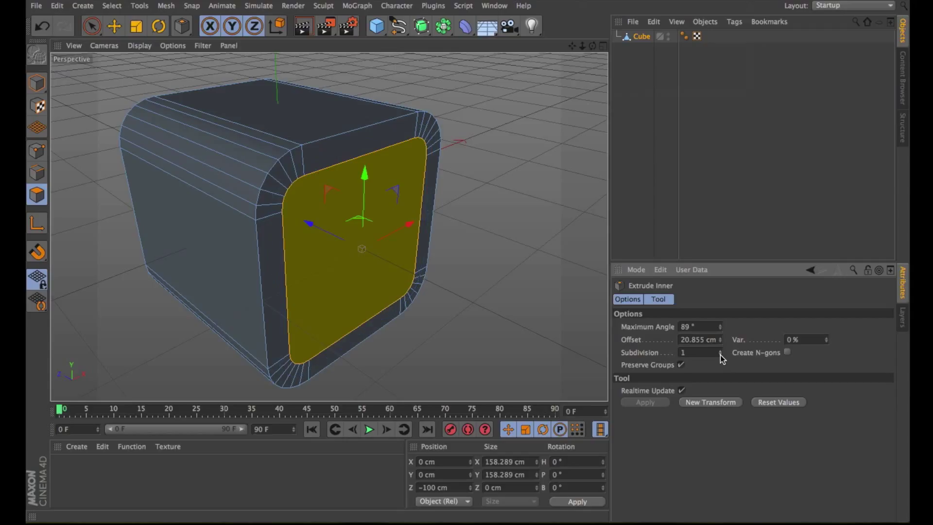
left_click(720, 350)
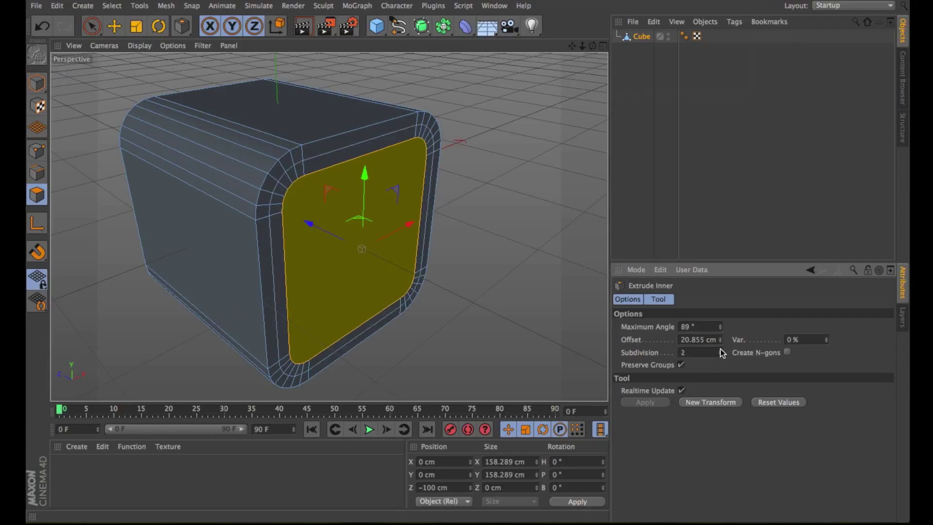
left_click(720, 350)
left_click(720, 351)
left_click(720, 350)
left_click(720, 350)
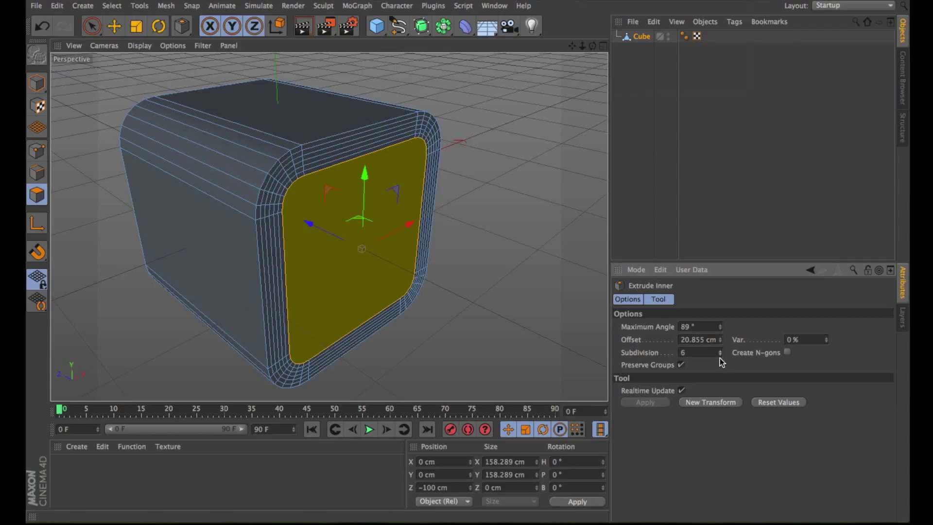
left_click(720, 357)
left_click(720, 357)
left_click(721, 357)
left_click(721, 356)
left_click(720, 356)
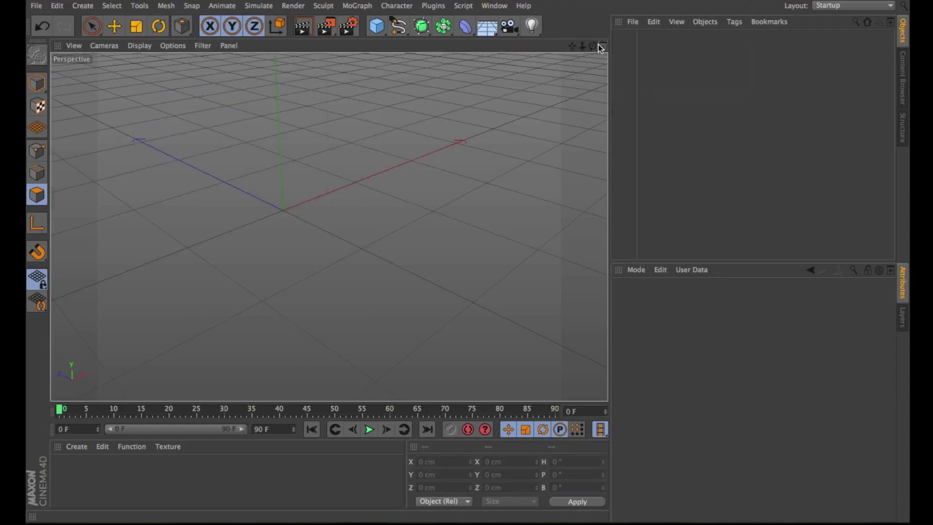
left_click(602, 46)
- Draw a six-point open Linear spline around the origin in the maximized Top view, then select Spline
left_click(601, 47)
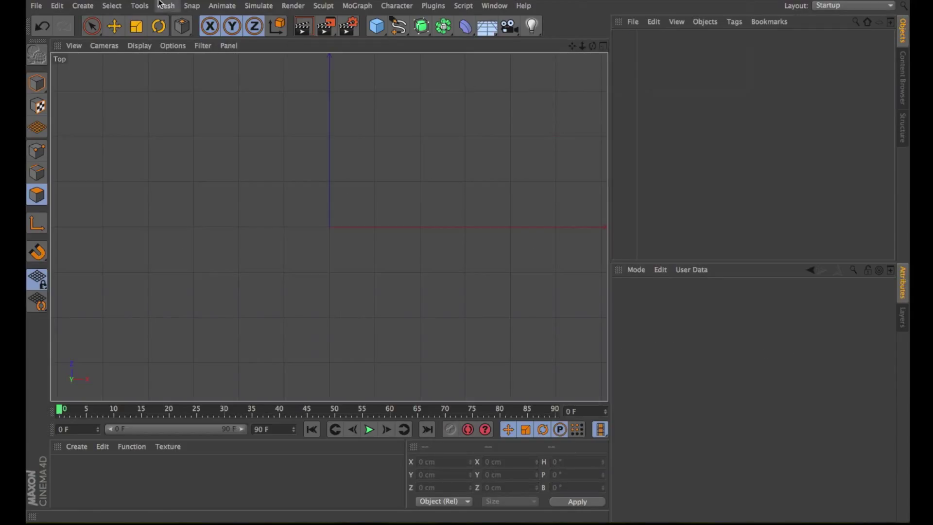
left_click(398, 26)
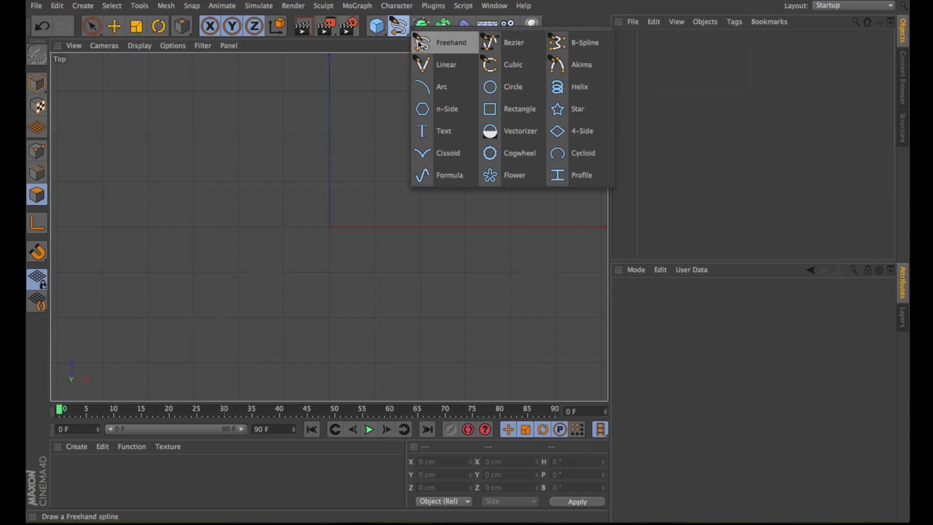
left_click(422, 65)
left_click(287, 108)
left_click(368, 137)
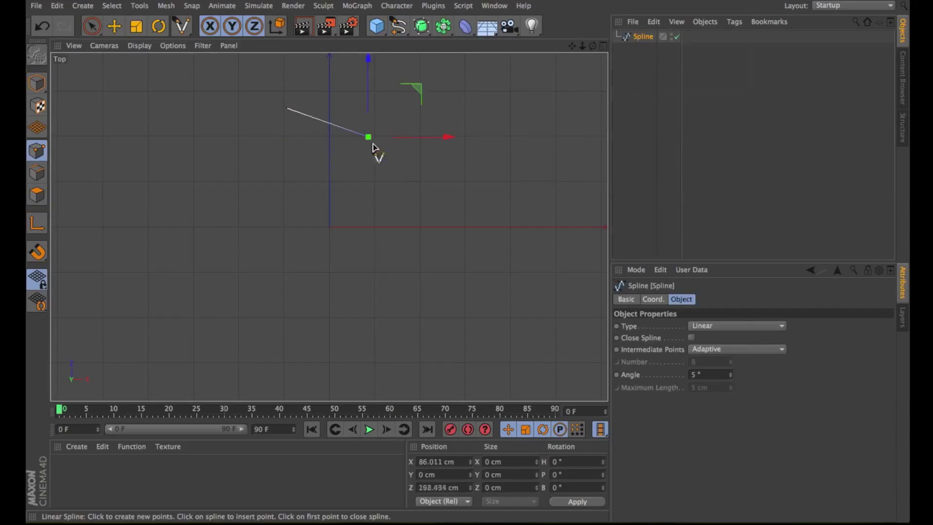
left_click(417, 216)
left_click(382, 281)
left_click(283, 322)
left_click(222, 284)
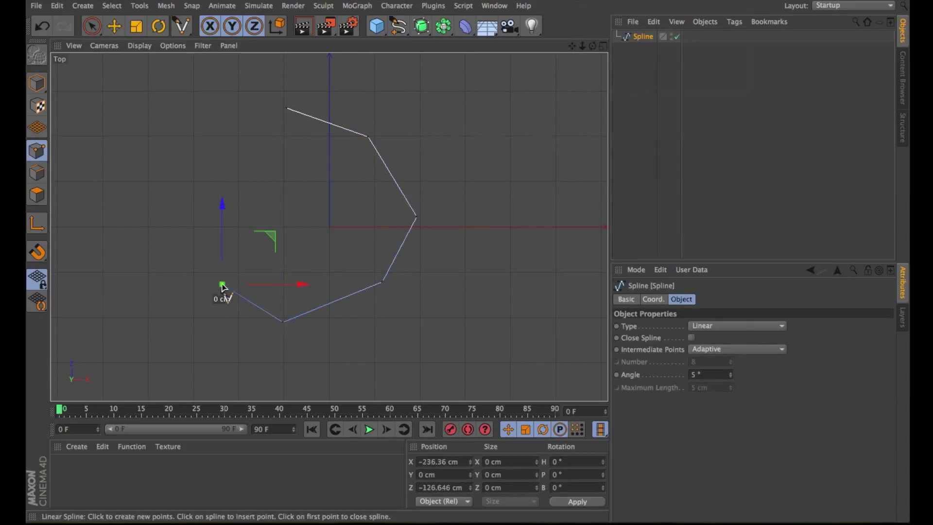
key("space")
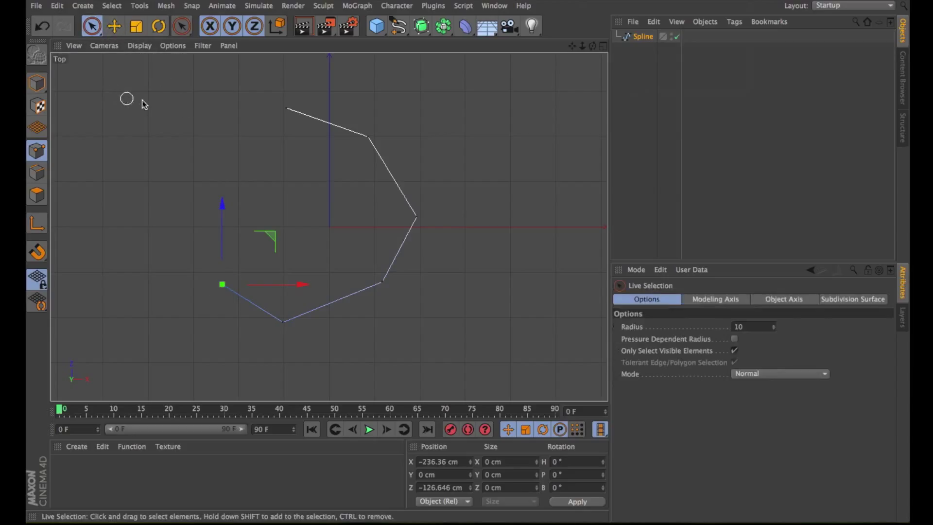
left_click(644, 38)
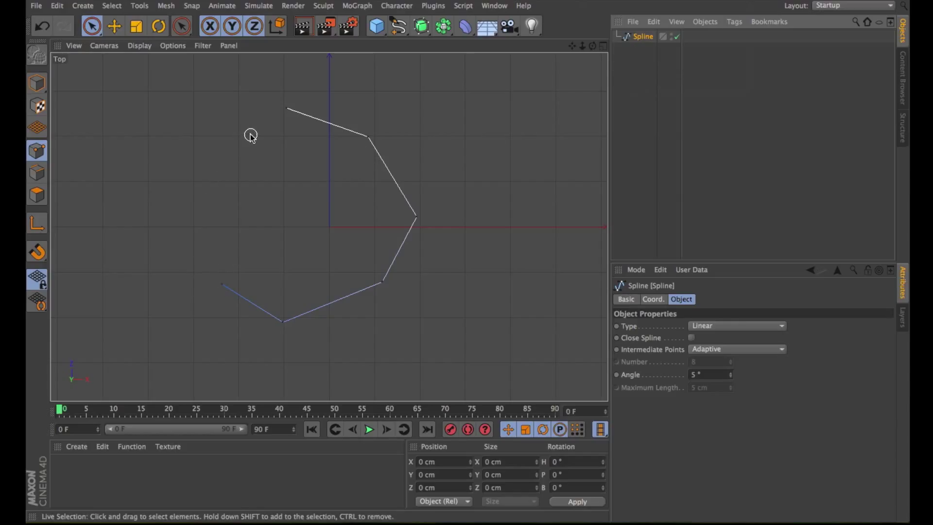
- Select the spline's lower-left end point and apply Reverse Sequence
left_click(218, 288)
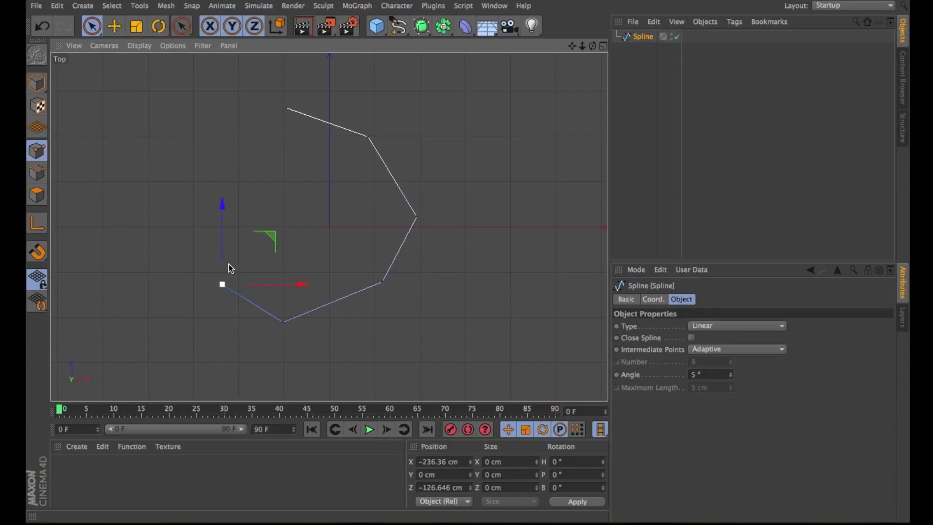
right_click(256, 211)
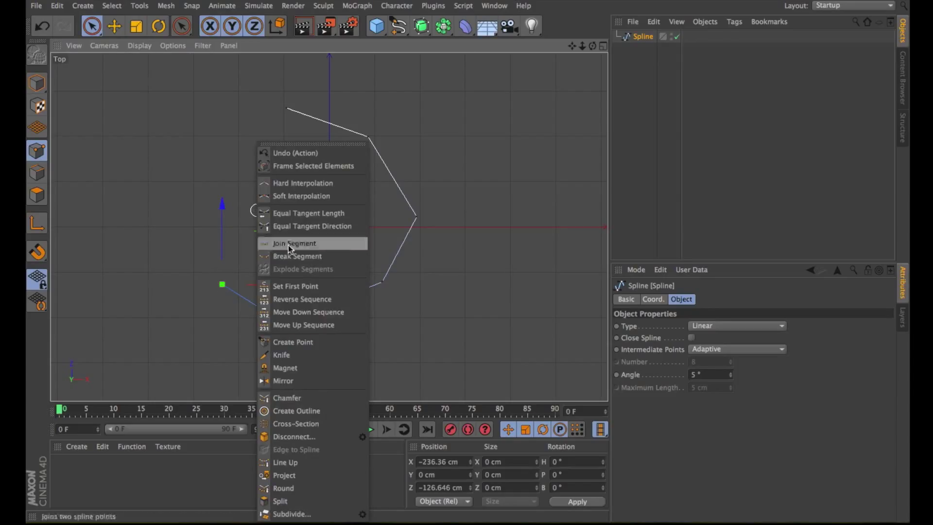
left_click(293, 298)
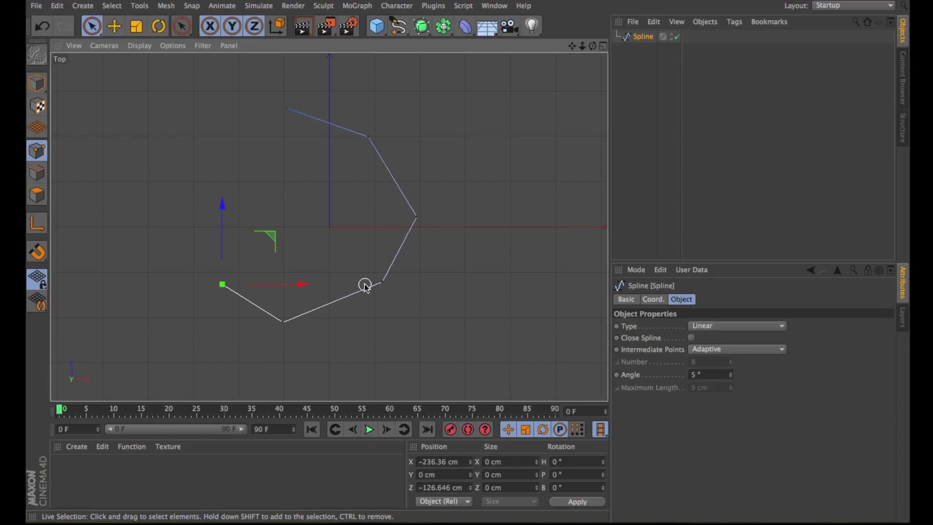
right_click(188, 145)
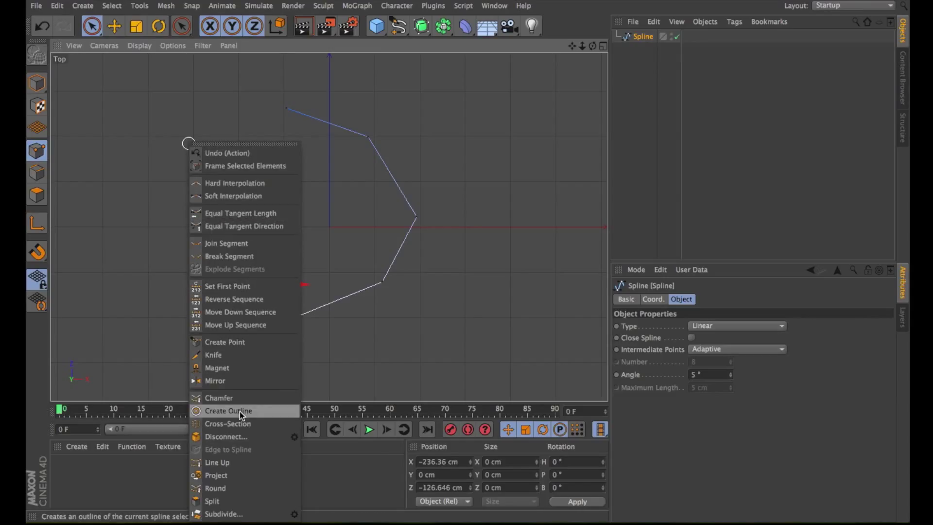
- Apply a Create Outline to the spline as a test
left_click(136, 131)
left_click(165, 6)
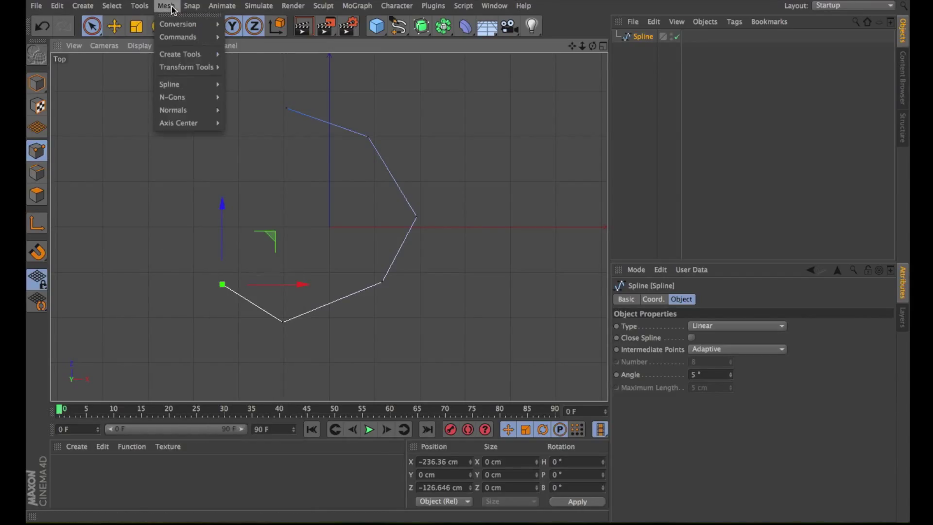
mouse_move(179, 52)
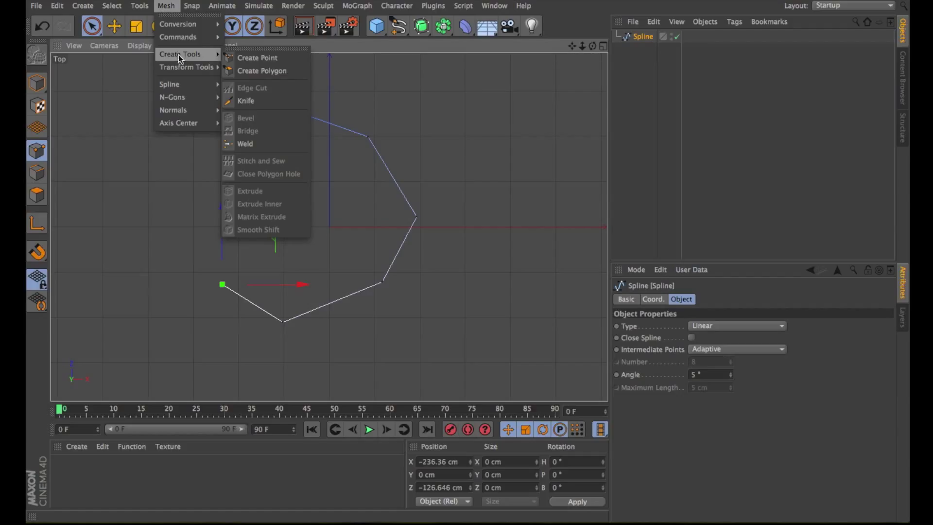
mouse_move(174, 80)
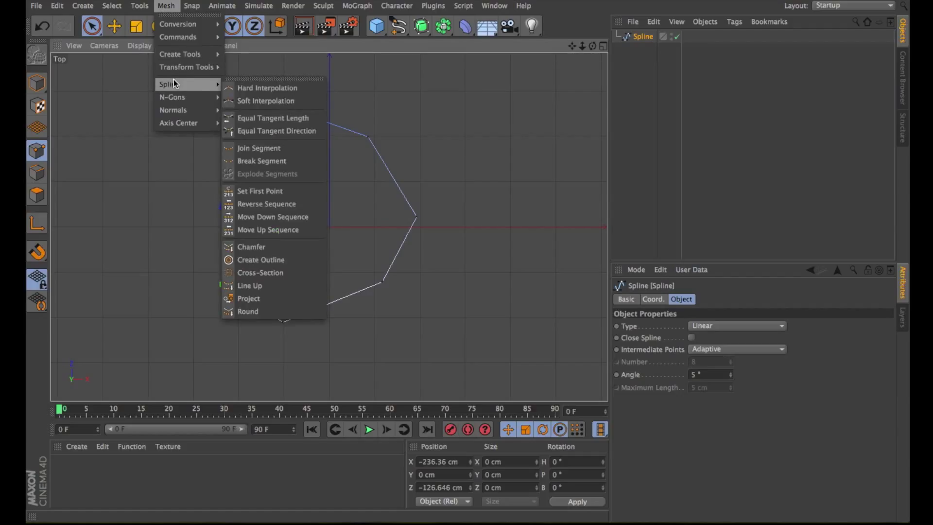
left_click(276, 263)
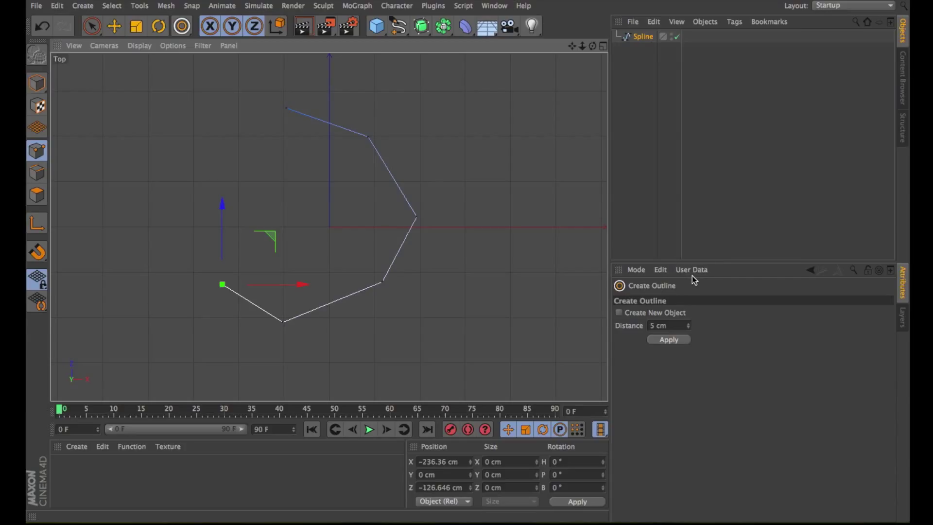
left_click_drag(434, 127, 453, 127)
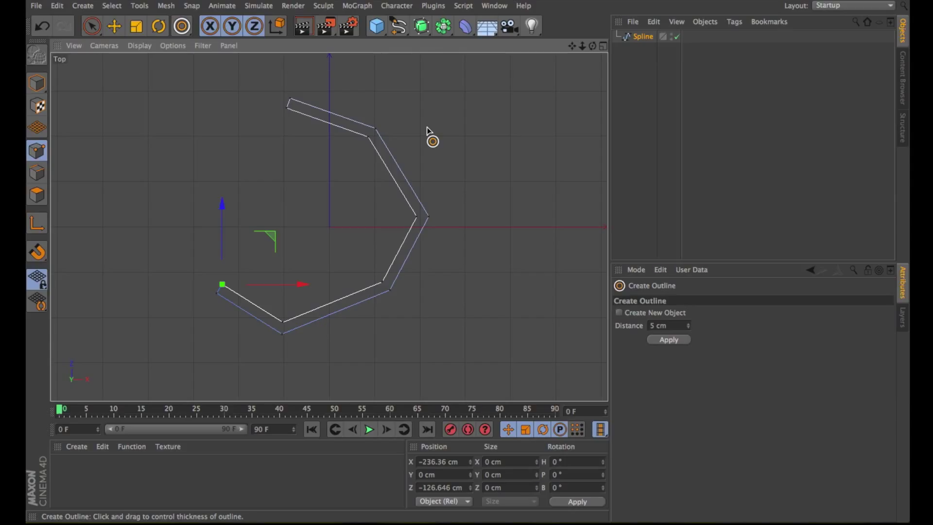
- Undo the outline and redo it wider as a separate new object, Spline.1
key("ctrl+z")
left_click(619, 313)
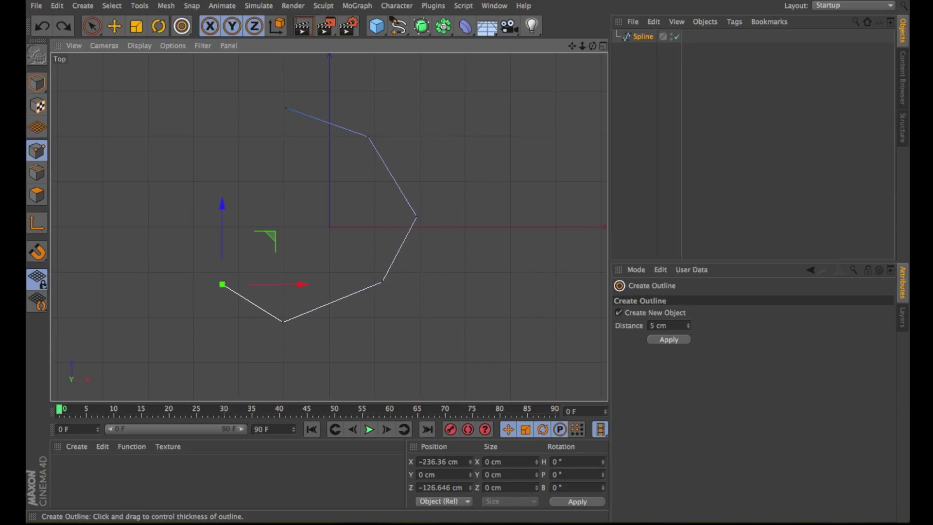
left_click_drag(369, 228, 439, 163)
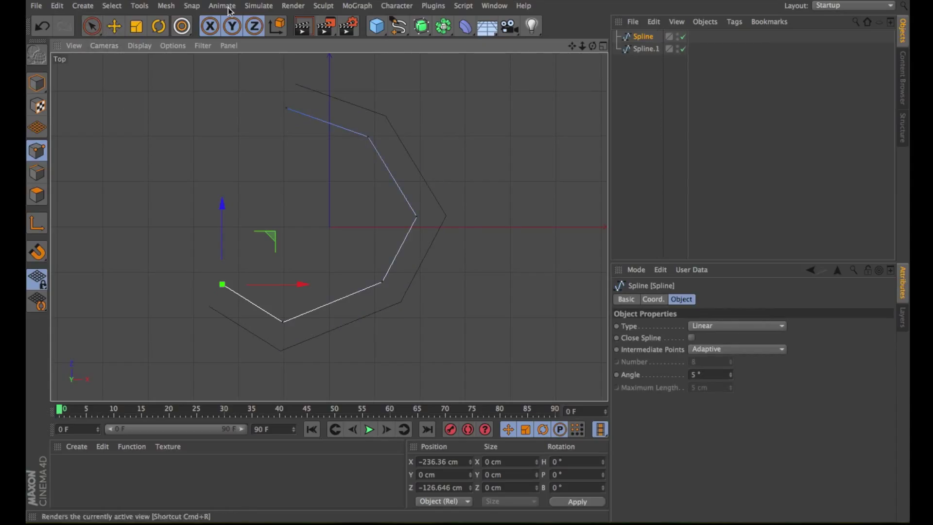
- Delete the Spline.1 copy and reselect the original Spline
left_click(92, 26)
left_click(644, 49)
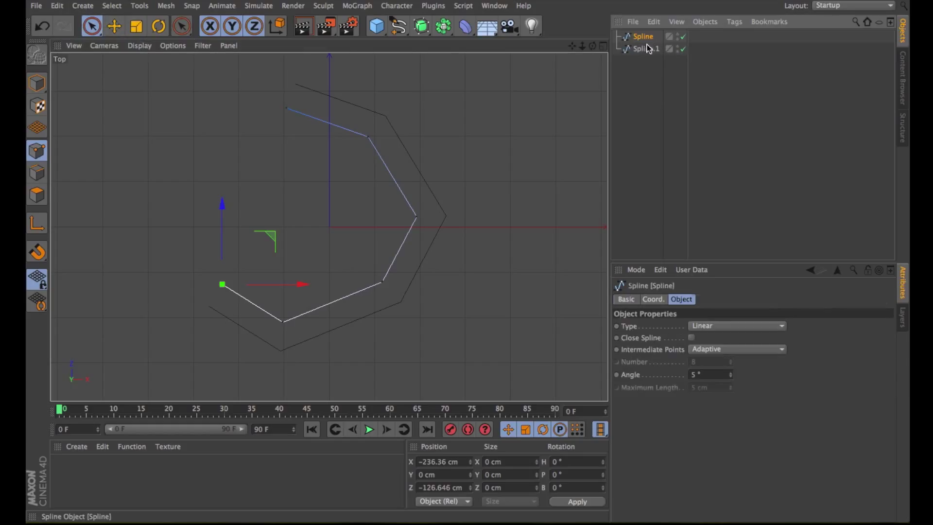
left_click(643, 36)
left_click(647, 49)
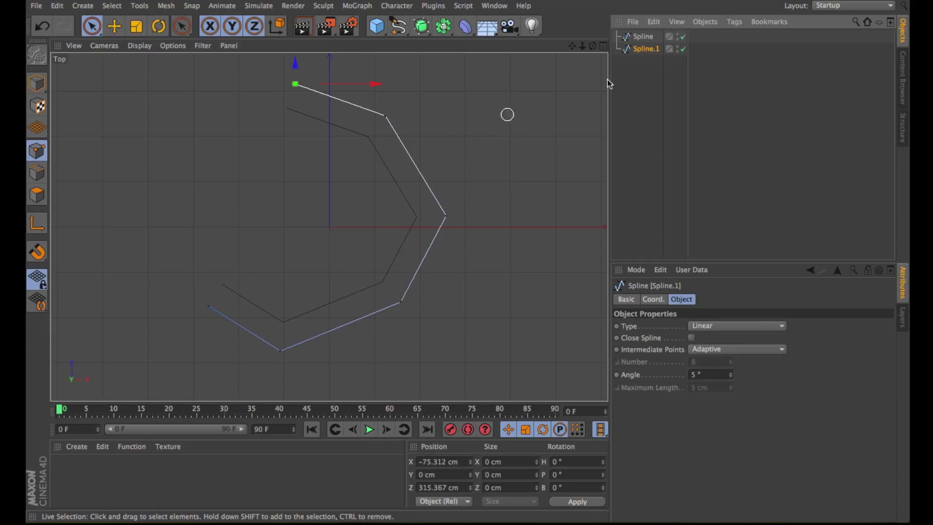
key("Delete")
left_click(644, 37)
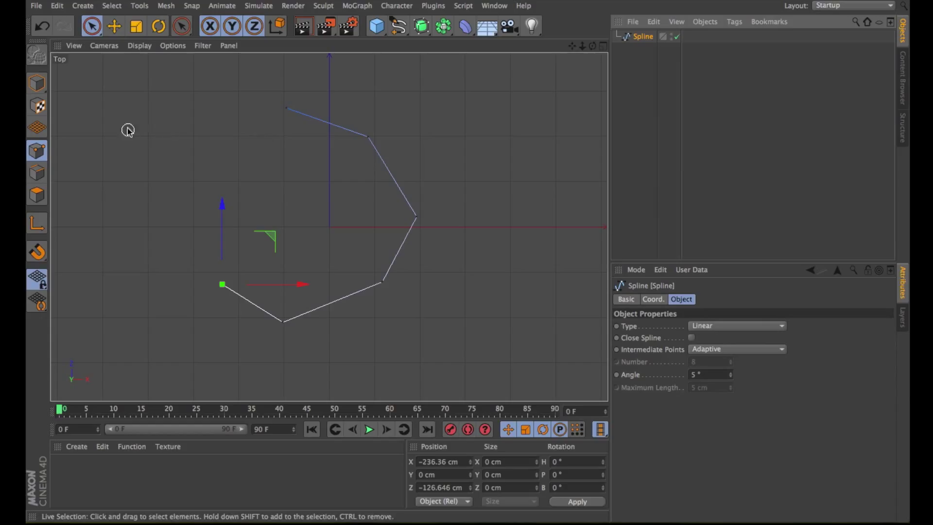
- Give the spline's lower corner point Soft Interpolation
left_click(200, 301)
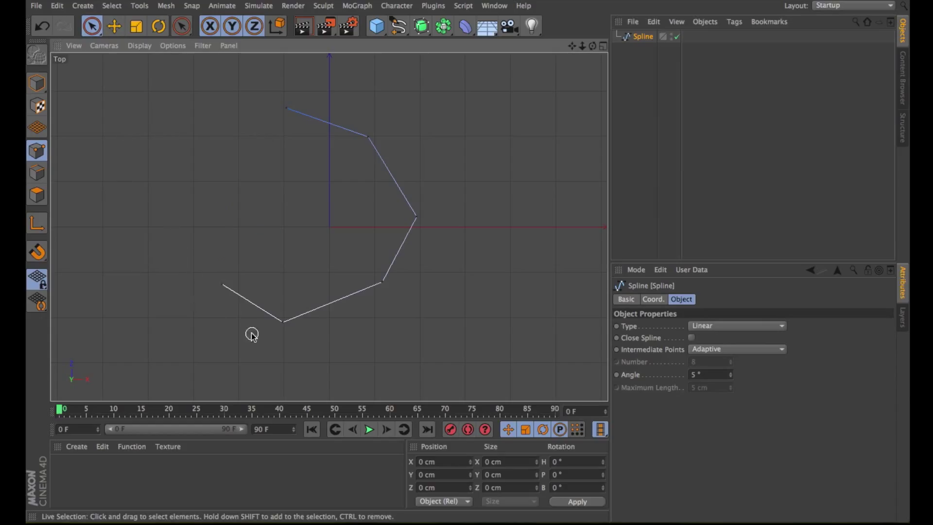
left_click(284, 324)
right_click(254, 271)
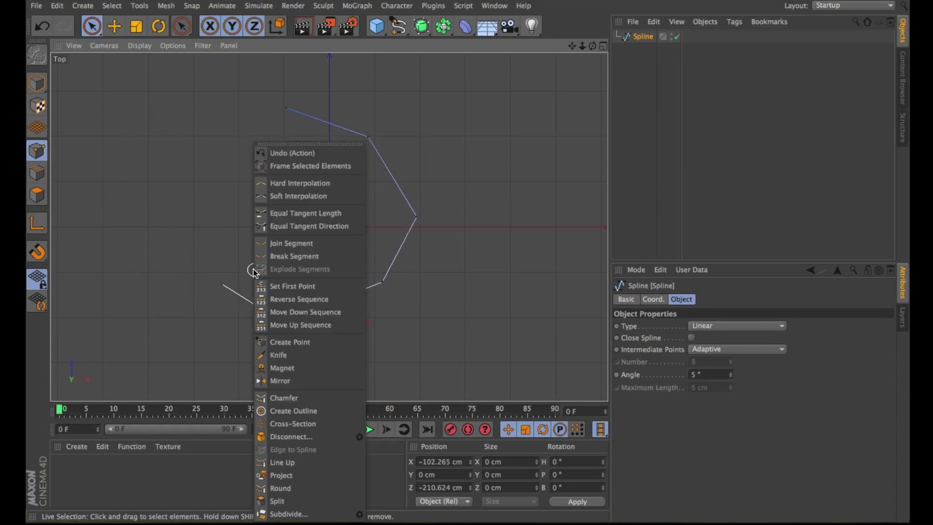
left_click(298, 196)
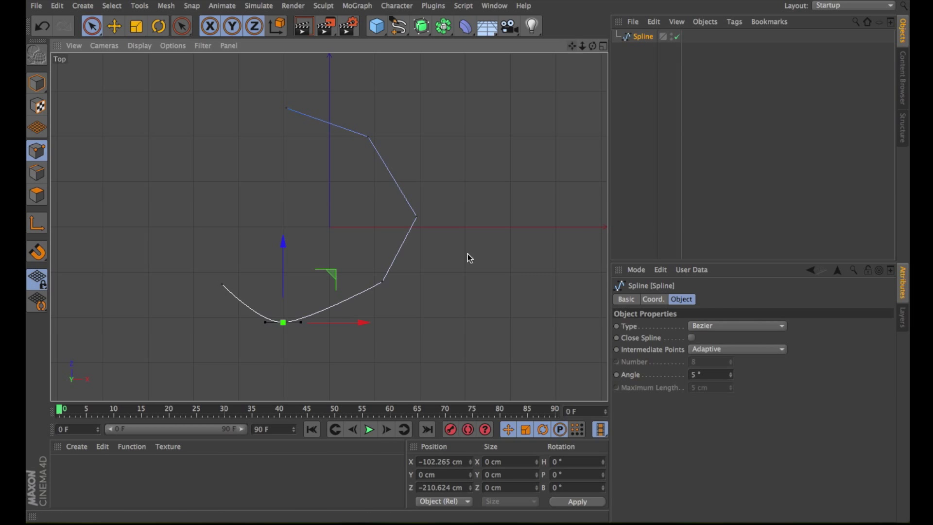
- Lengthen the lower point's tangents to widen the curve and move the point down
left_click_drag(467, 254, 421, 241, "alt")
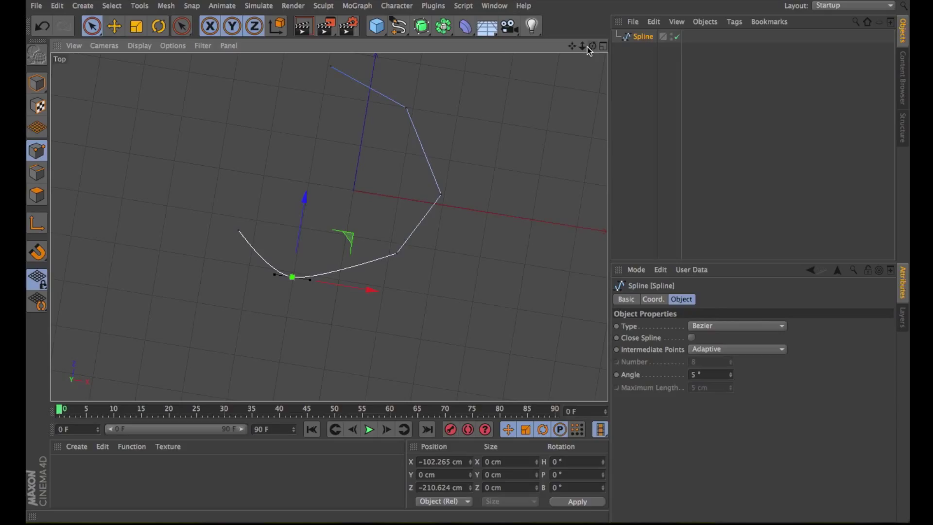
left_click(114, 25)
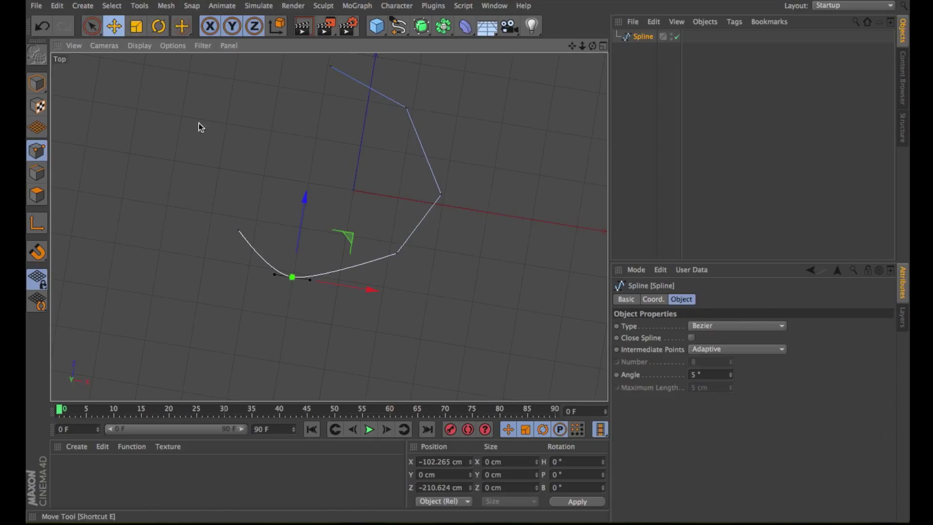
left_click_drag(309, 281, 335, 288)
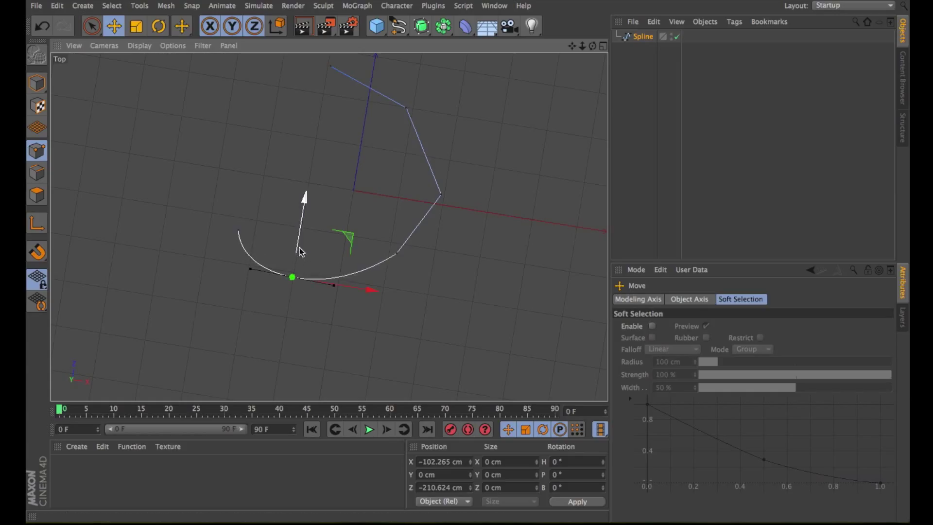
left_click_drag(299, 248, 299, 262)
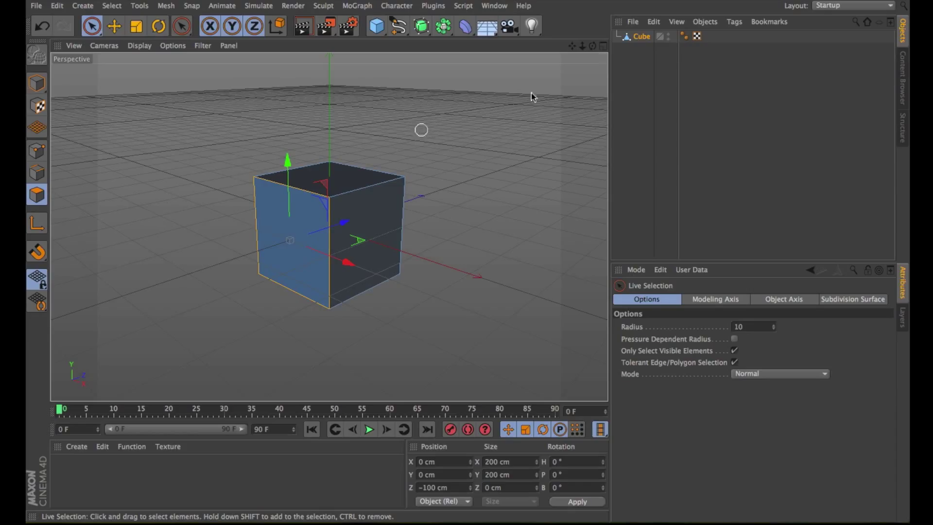
- Select several cube faces, then box-select the visible ones with Rectangle Selection
left_click_drag(592, 45, 504, 125)
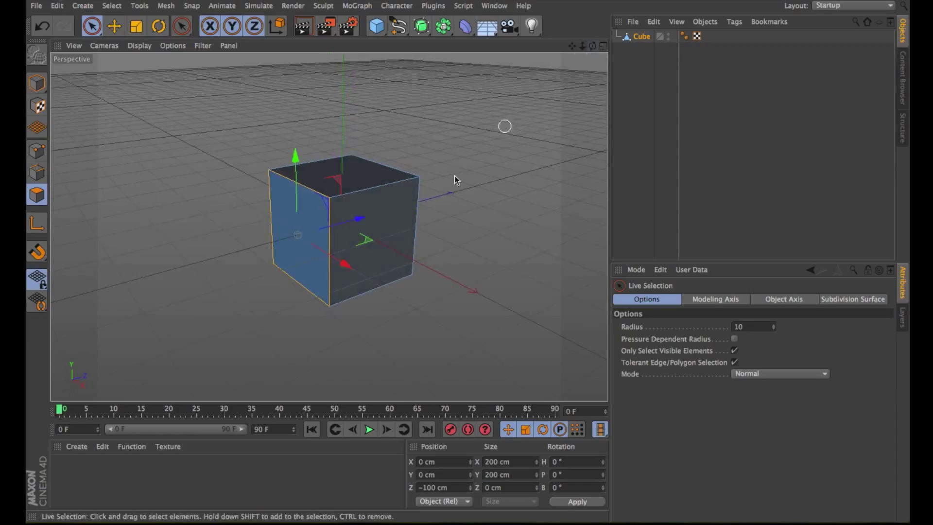
left_click(385, 202)
left_click(348, 176)
left_click(313, 217)
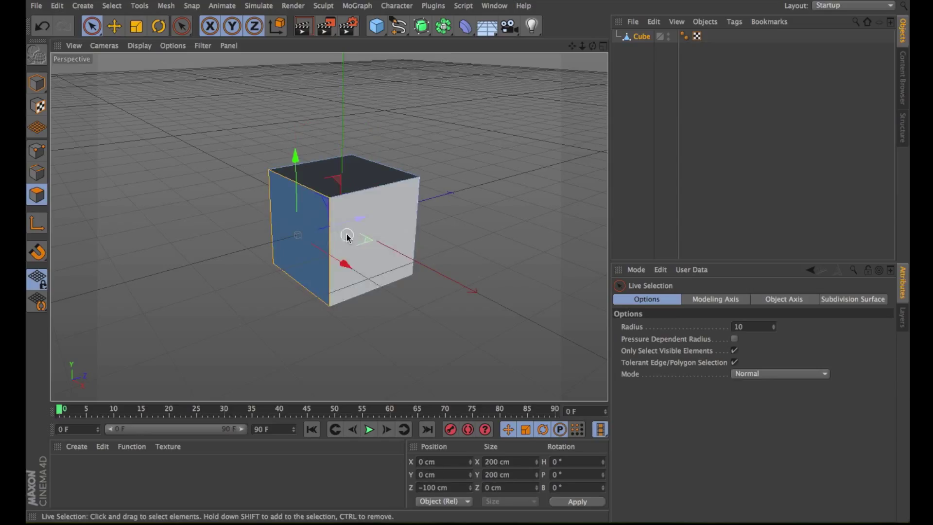
key("0")
left_click_drag(204, 96, 470, 335)
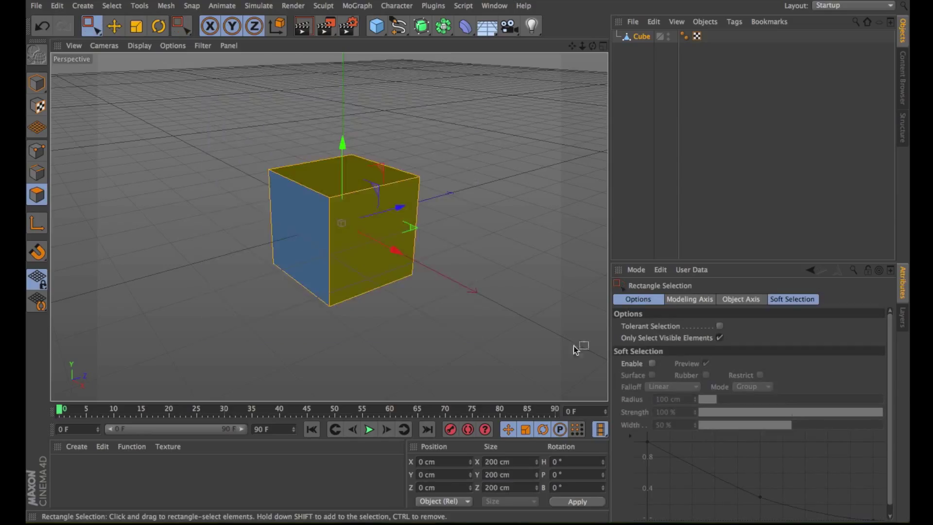
- Turn off Only Select Visible Elements, box-select all polygons, and apply Align Normals
left_click(720, 337)
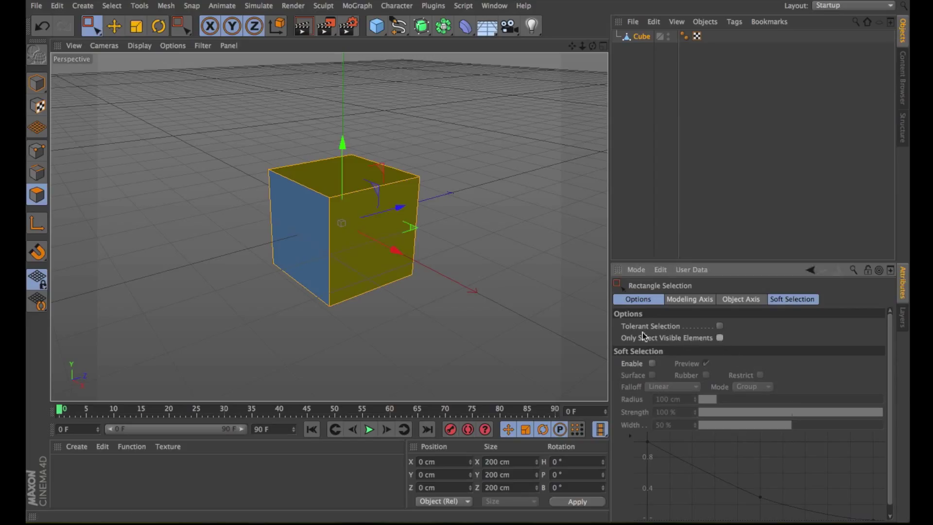
left_click(233, 176)
left_click_drag(165, 74, 465, 336)
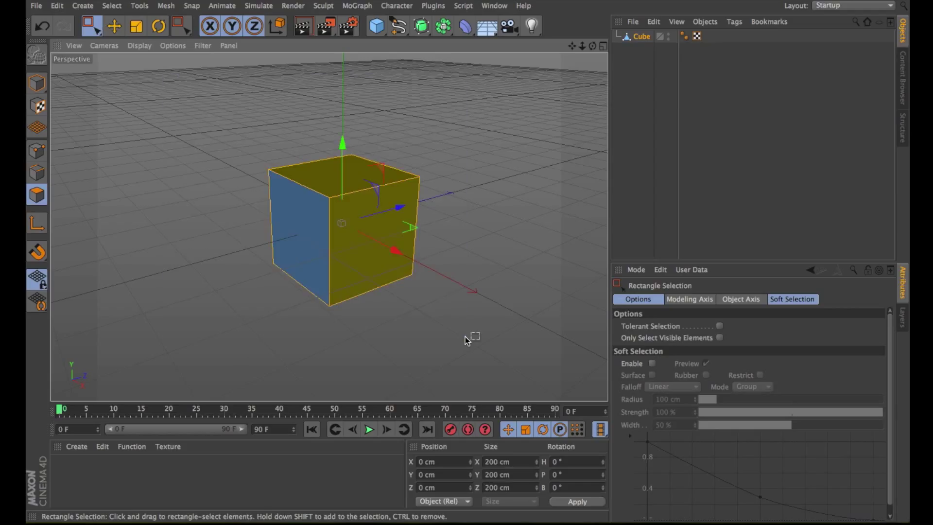
right_click(235, 203)
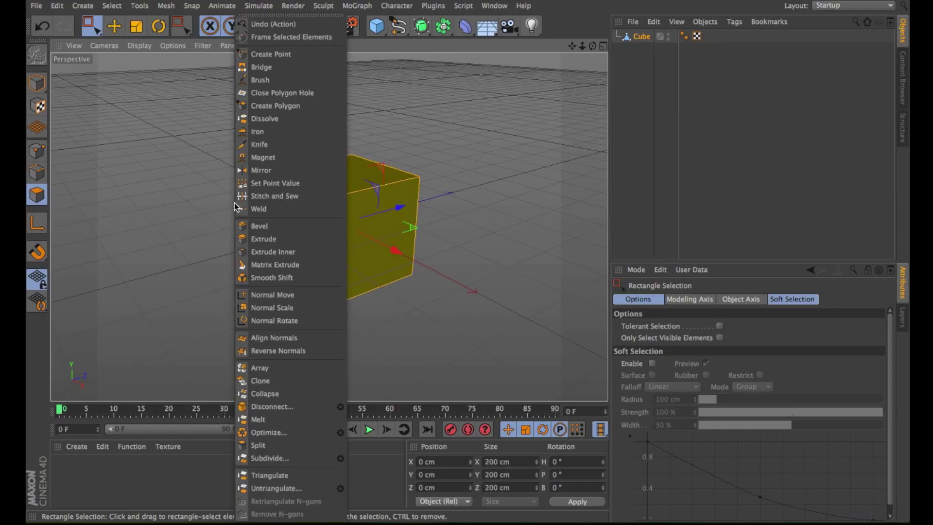
left_click(265, 337)
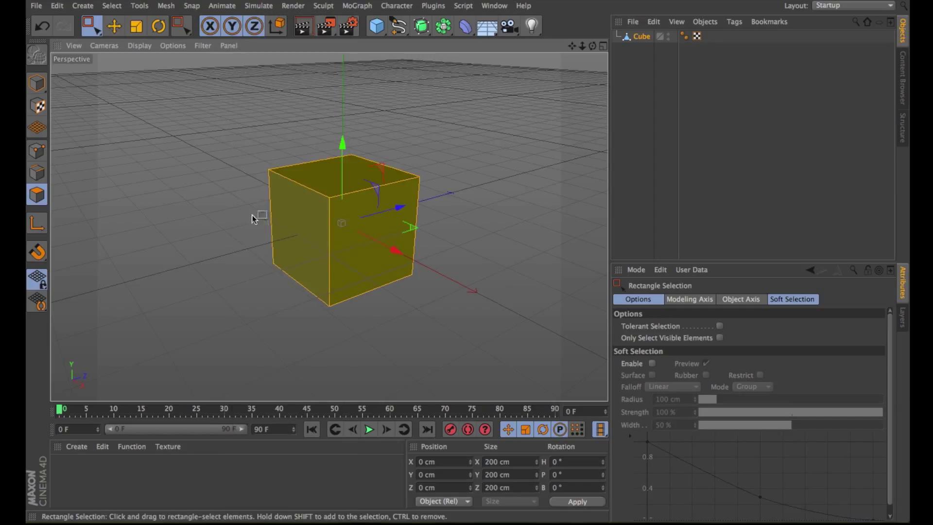
left_click(37, 82)
left_click_drag(91, 25, 141, 42)
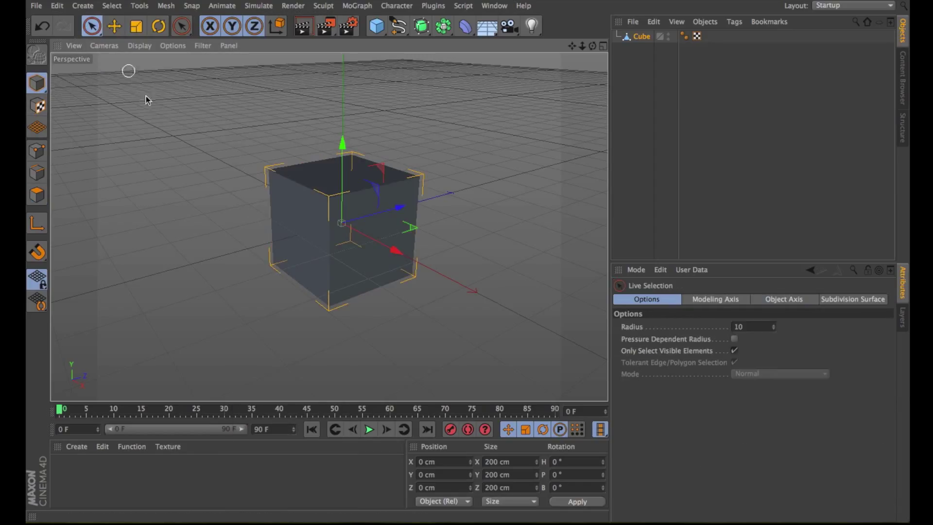
- Select the Cube in Polygon mode and try selecting its left face
left_click(147, 100)
left_click(37, 195)
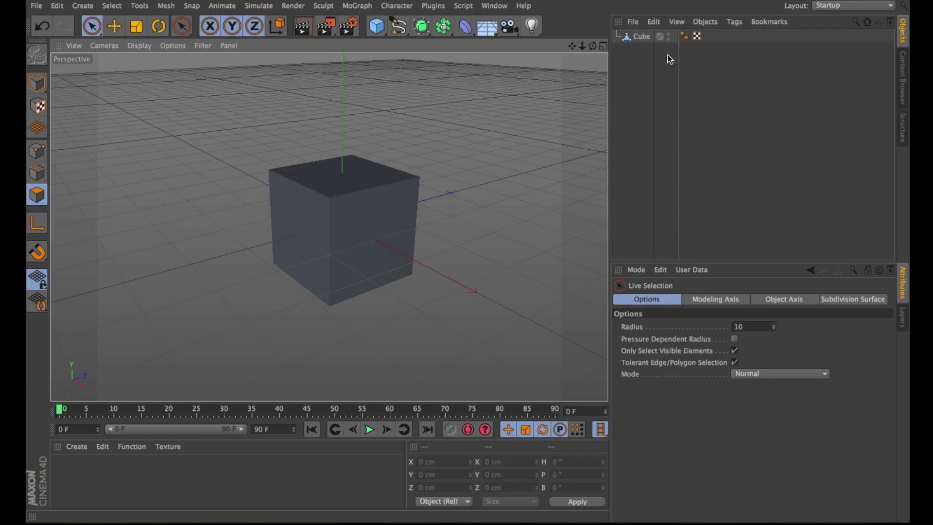
left_click(641, 36)
left_click(321, 209)
left_click(202, 182)
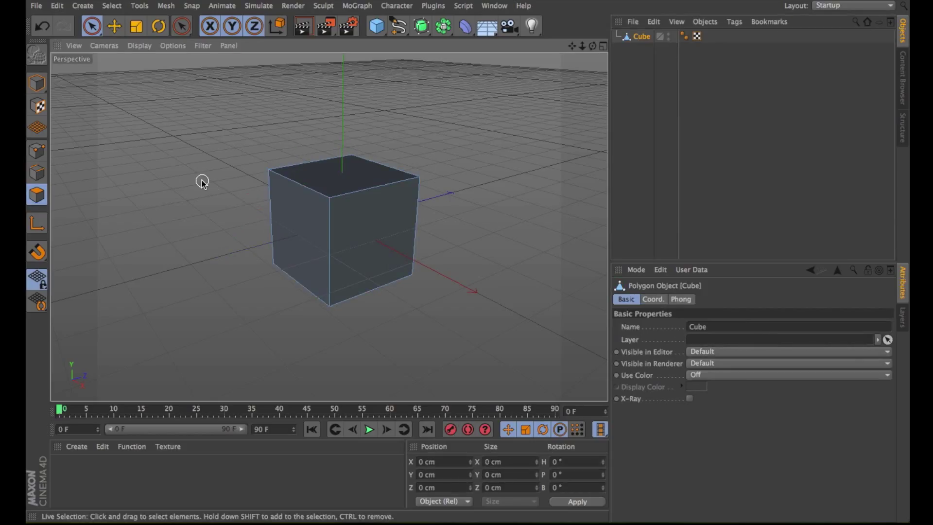
left_click(301, 208)
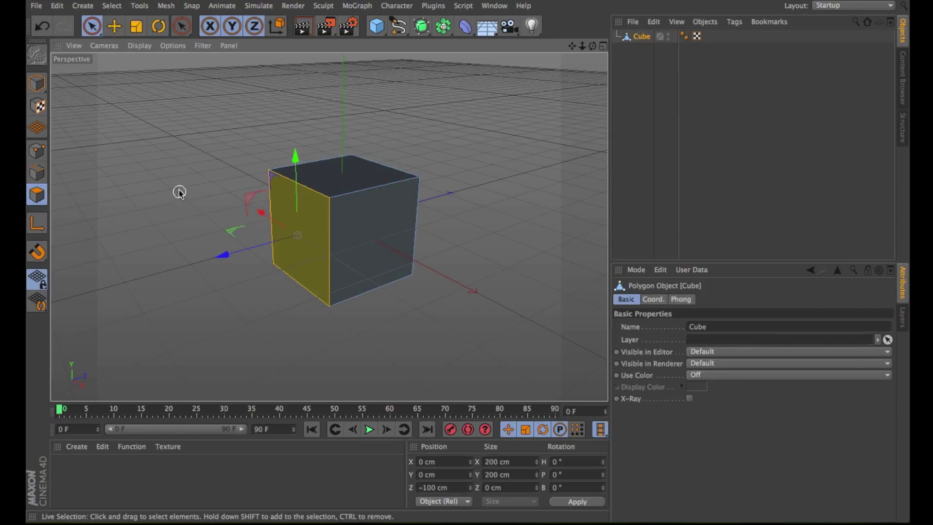
left_click(179, 167)
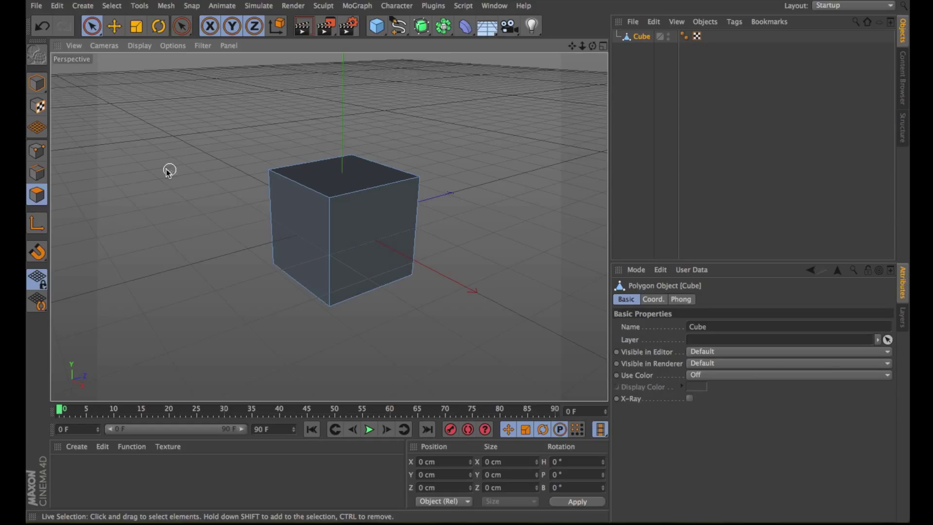
left_click(37, 83)
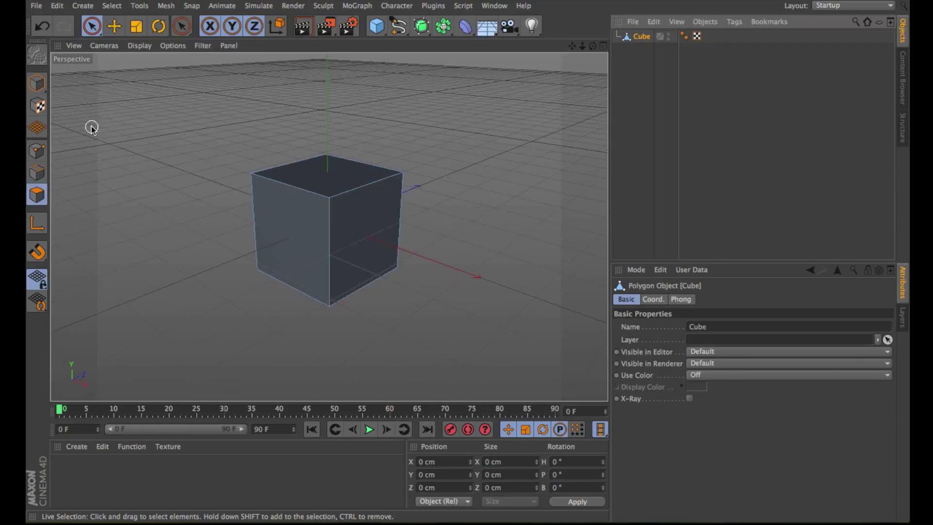
- Select the front and top faces and store them with Set Selection
left_click(293, 226)
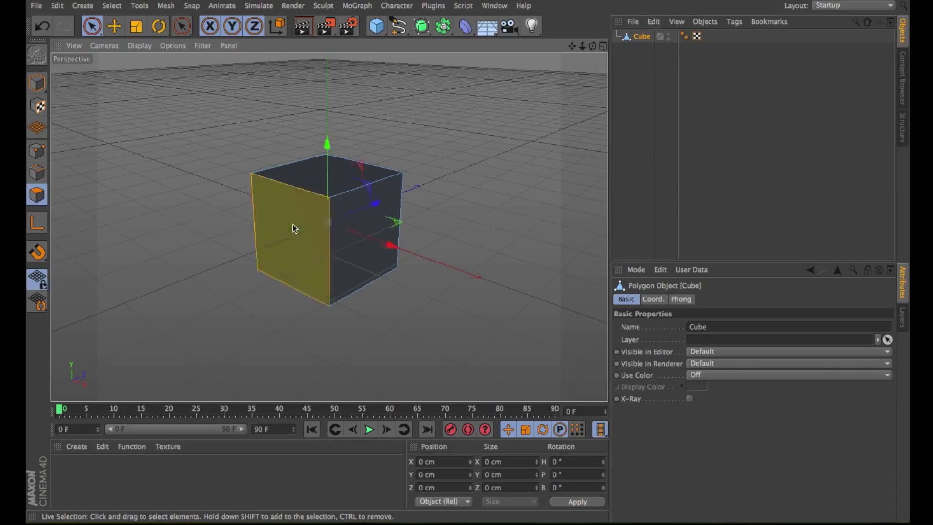
left_click(334, 181, "shift")
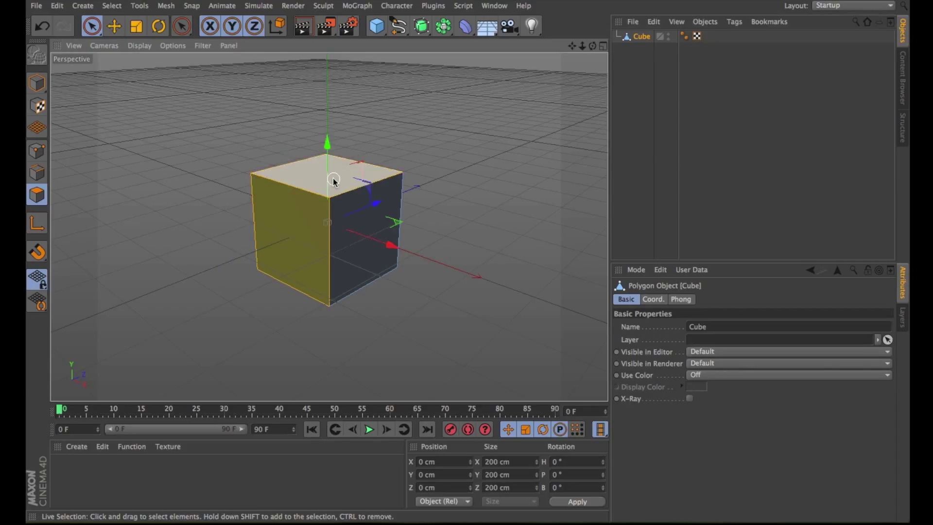
left_click(111, 5)
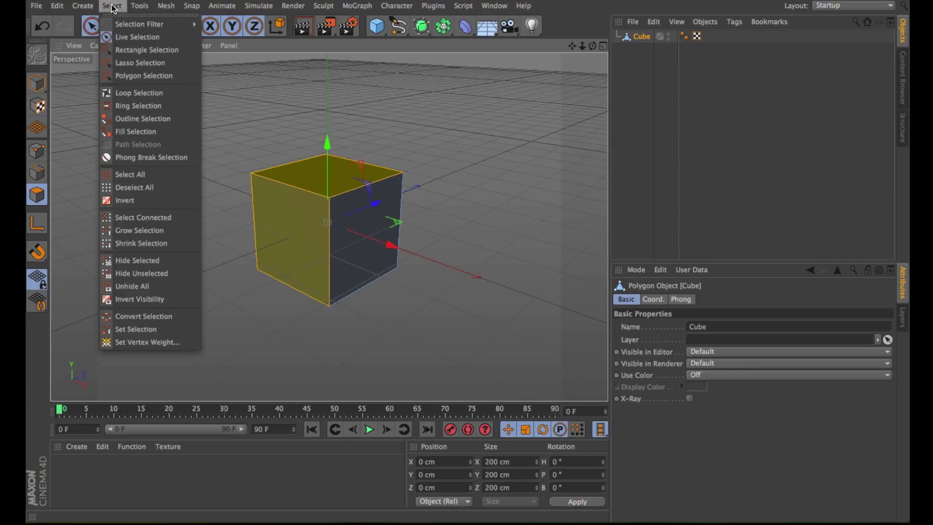
left_click(121, 329)
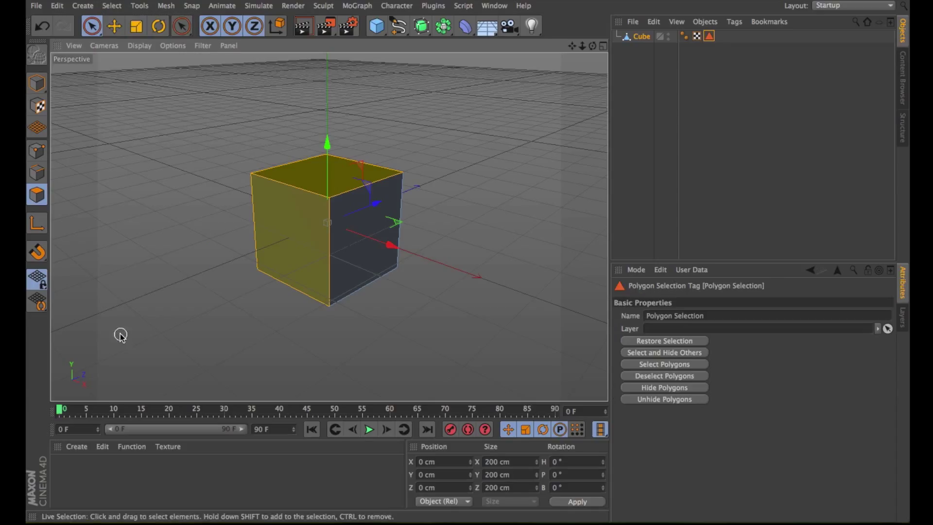